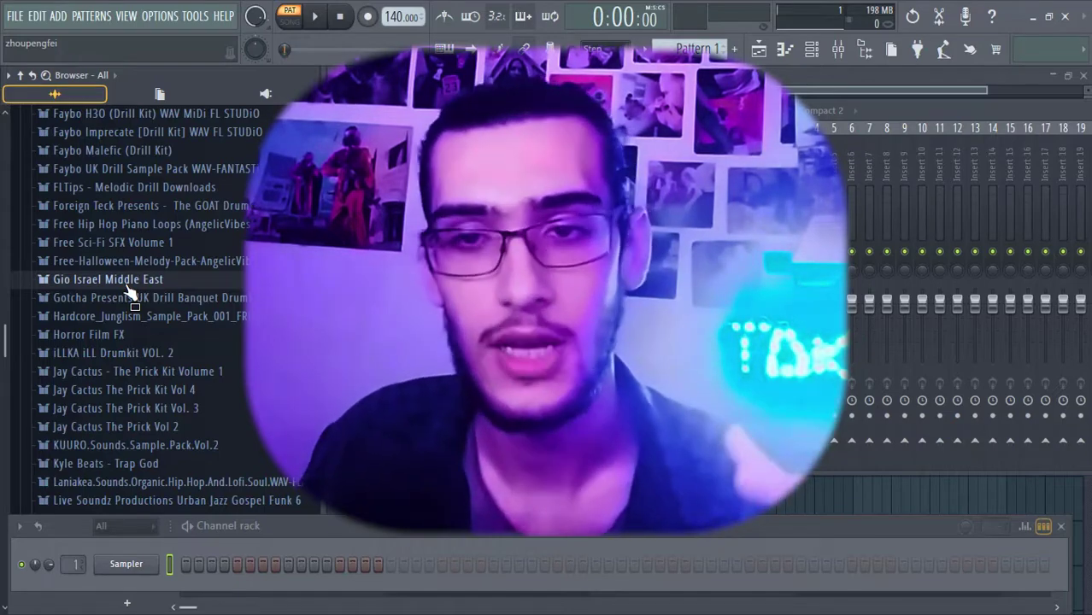
# Open the Tar loops folder of Gio Israel Persian Essentials Strings in the browser and go to its 140 BPM riffs.
pyautogui.click(127, 289)
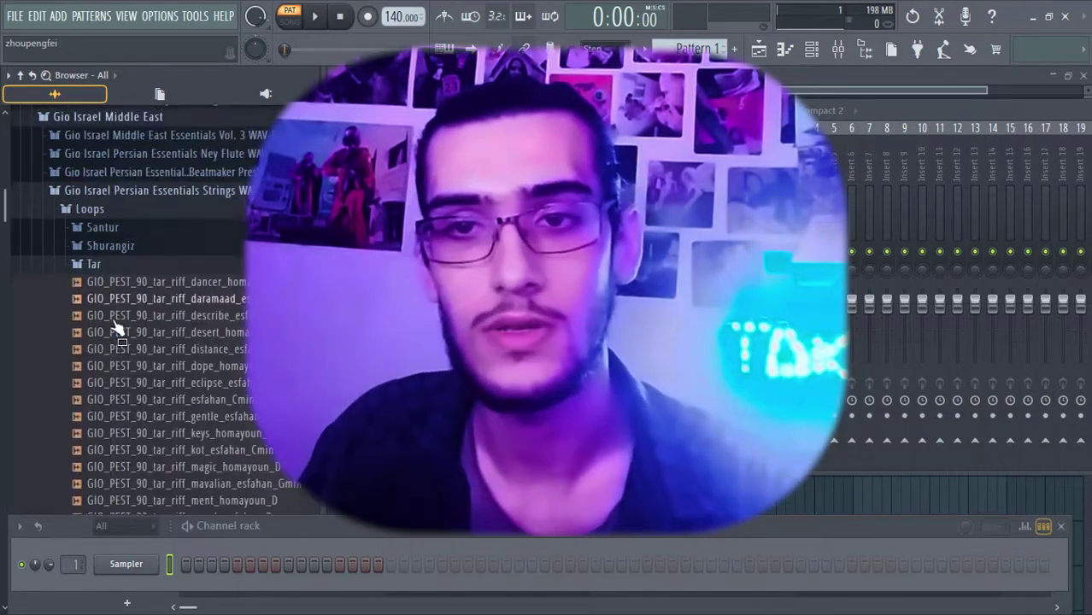
pyautogui.click(94, 262)
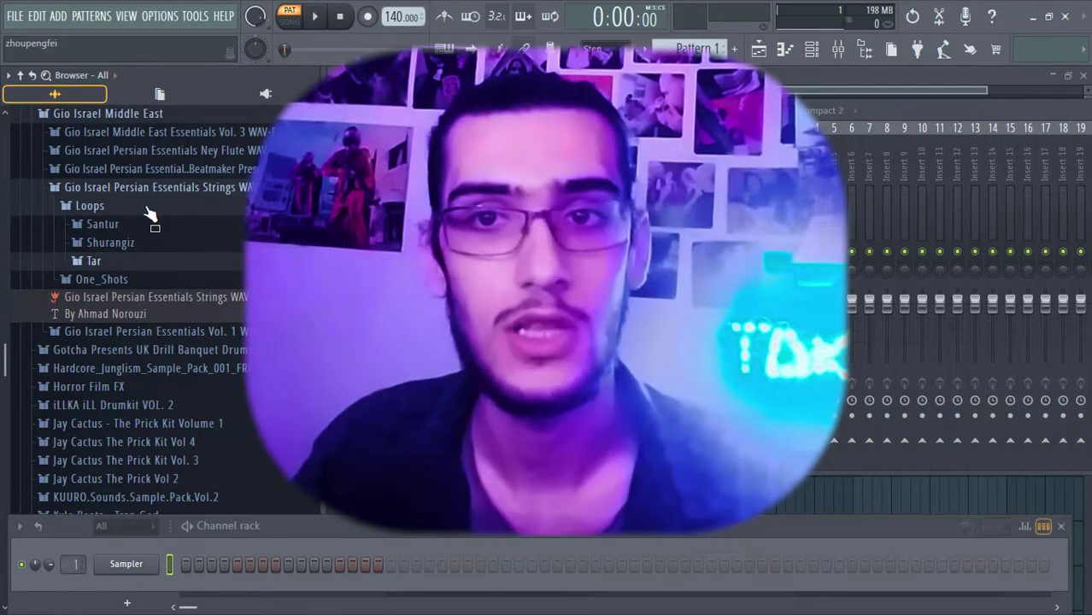
pyautogui.click(95, 260)
pyautogui.scroll(-10, 2, 273)
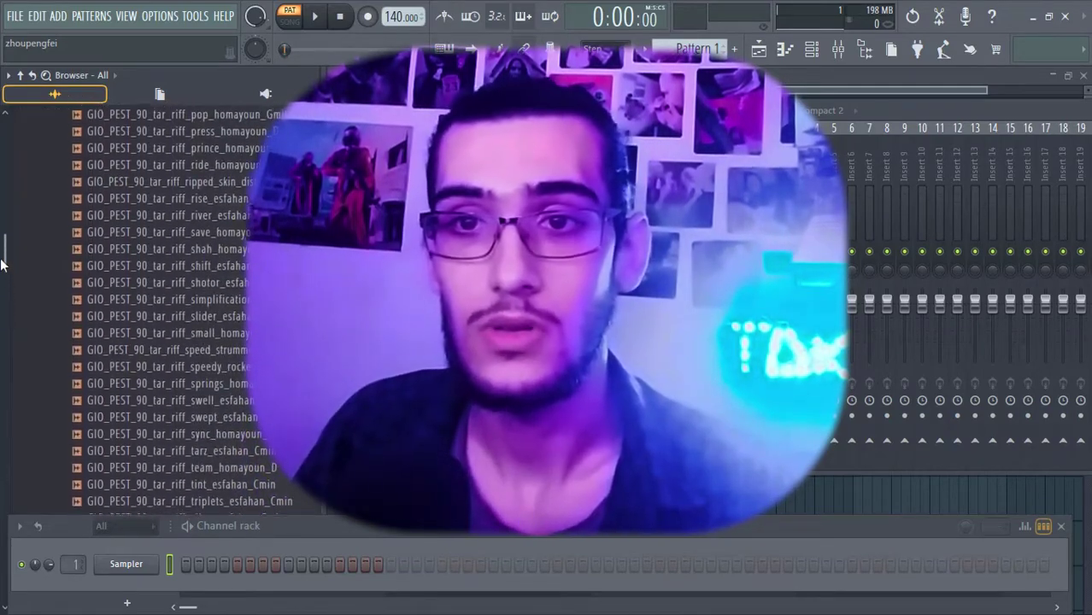
pyautogui.moveTo(2, 248); pyautogui.dragTo(45, 481)
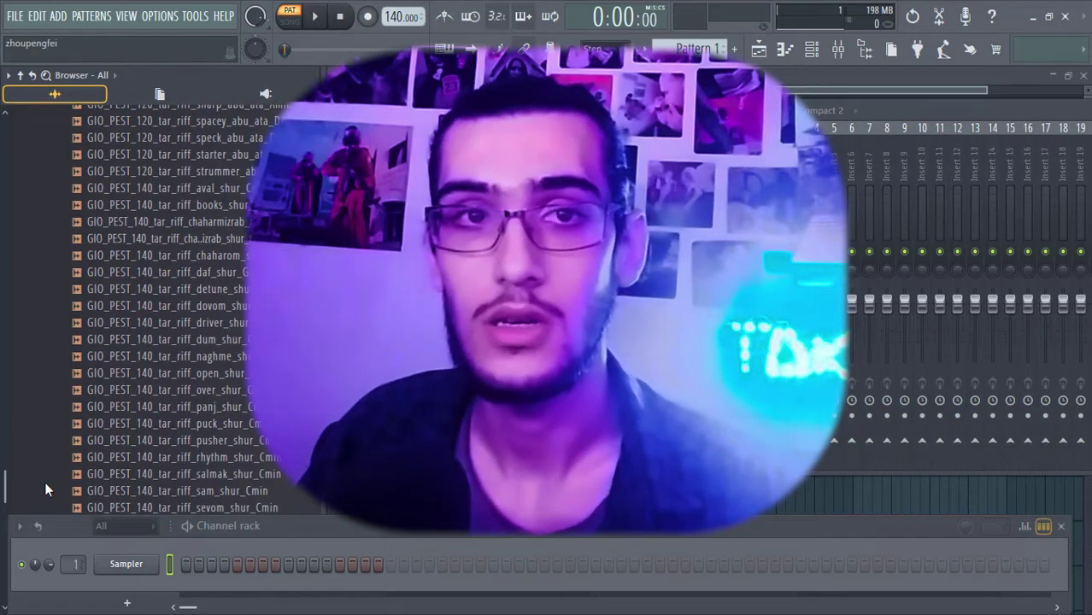
pyautogui.moveTo(45, 481); pyautogui.dragTo(6, 495)
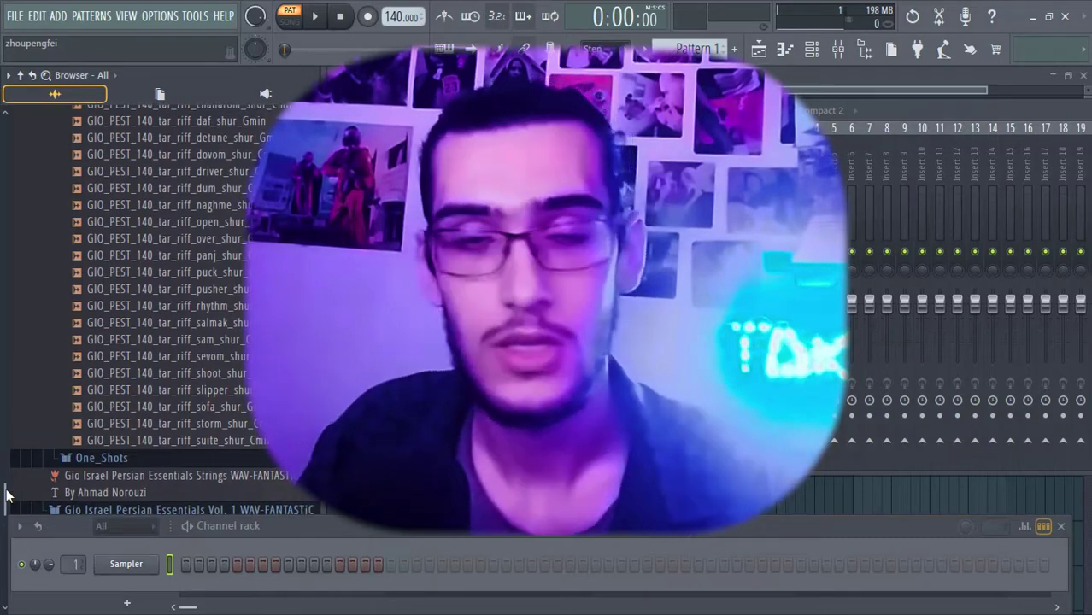
# Place the loop GIO_PEST_140_tar_riff_sofa_shur_Gmin at bar 1 of Track 1 in the playlist.
pyautogui.scroll(1, 97, 469)
pyautogui.click(201, 436)
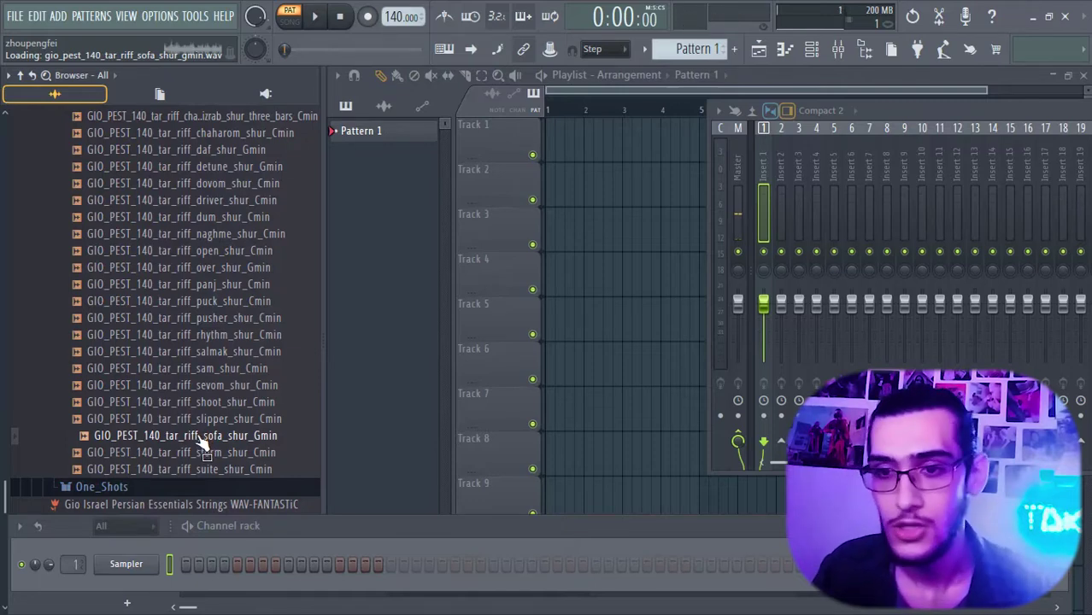
pyautogui.moveTo(205, 450); pyautogui.dragTo(551, 138)
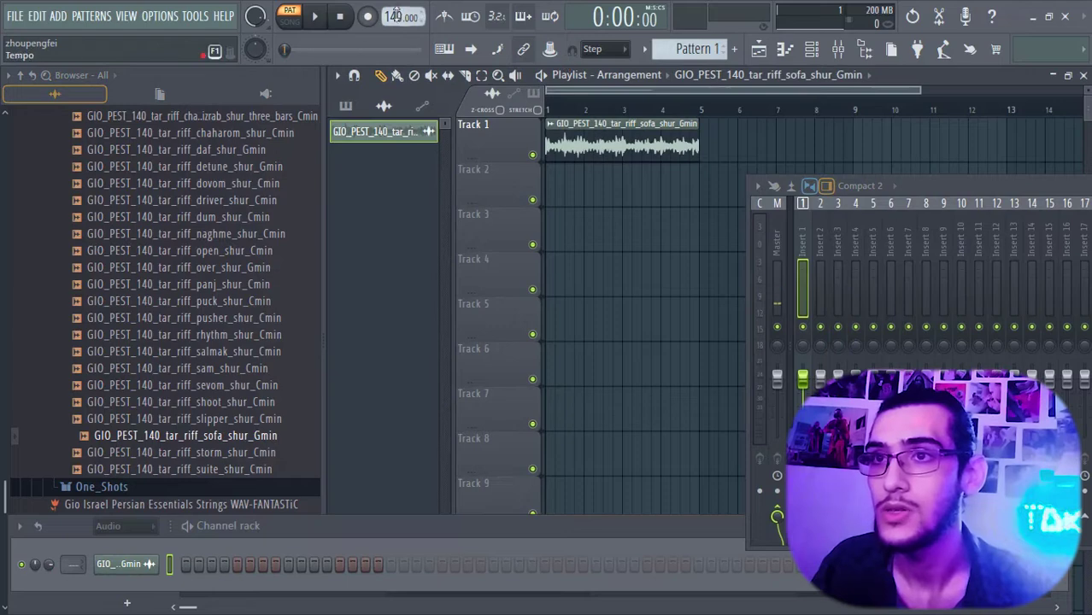
# Set the project tempo to 146 and fit the tar loop on Track 1 to exactly four bars, playing it back.
pyautogui.scroll(6, 401, 16)
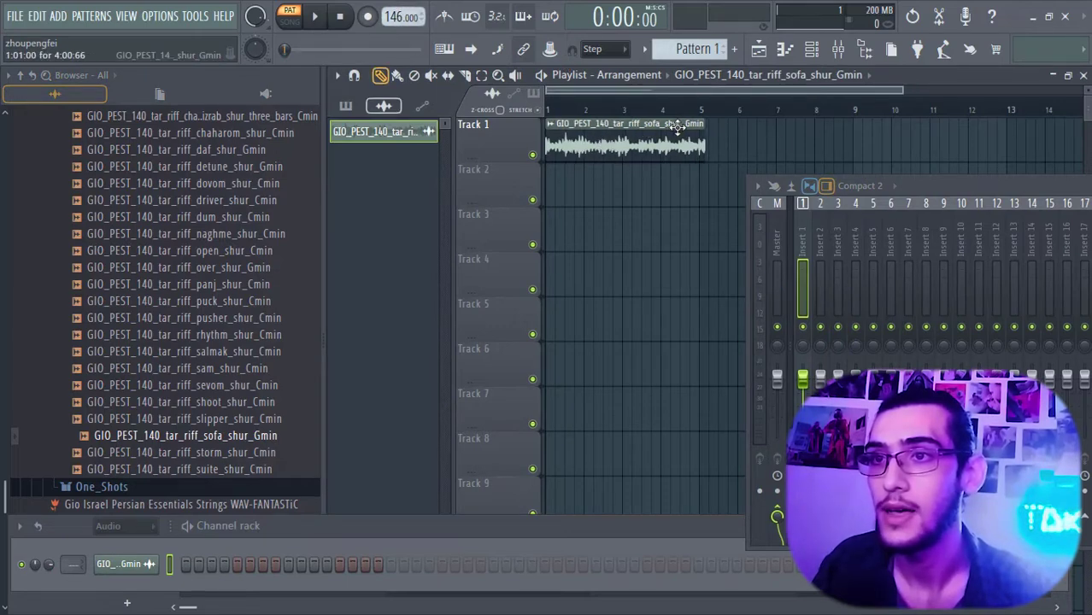
pyautogui.moveTo(701, 139); pyautogui.dragTo(746, 145)
pyautogui.press('space')
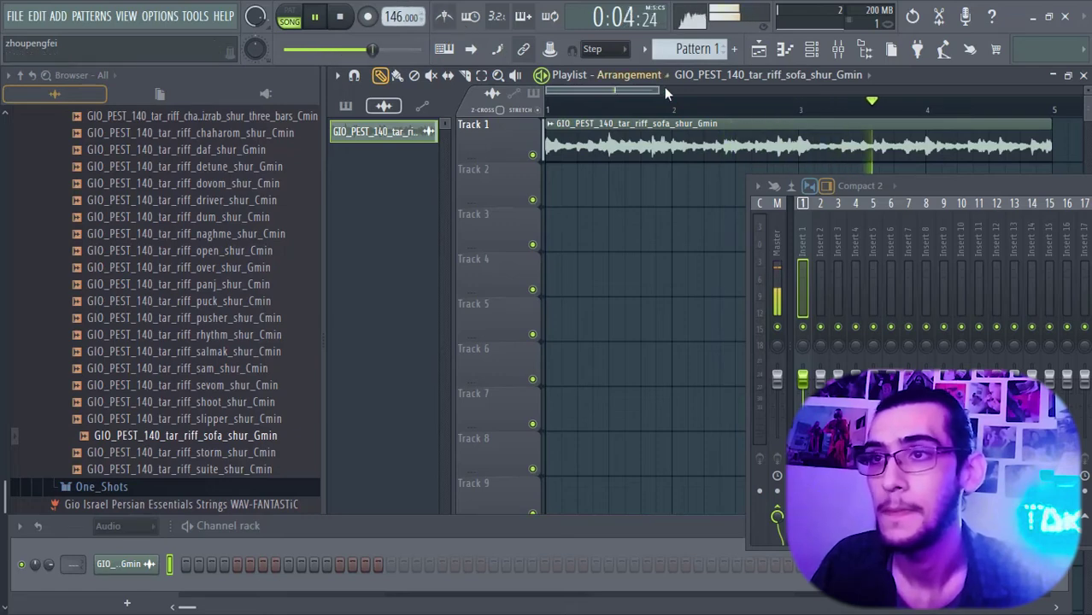
pyautogui.moveTo(660, 89); pyautogui.dragTo(728, 93)
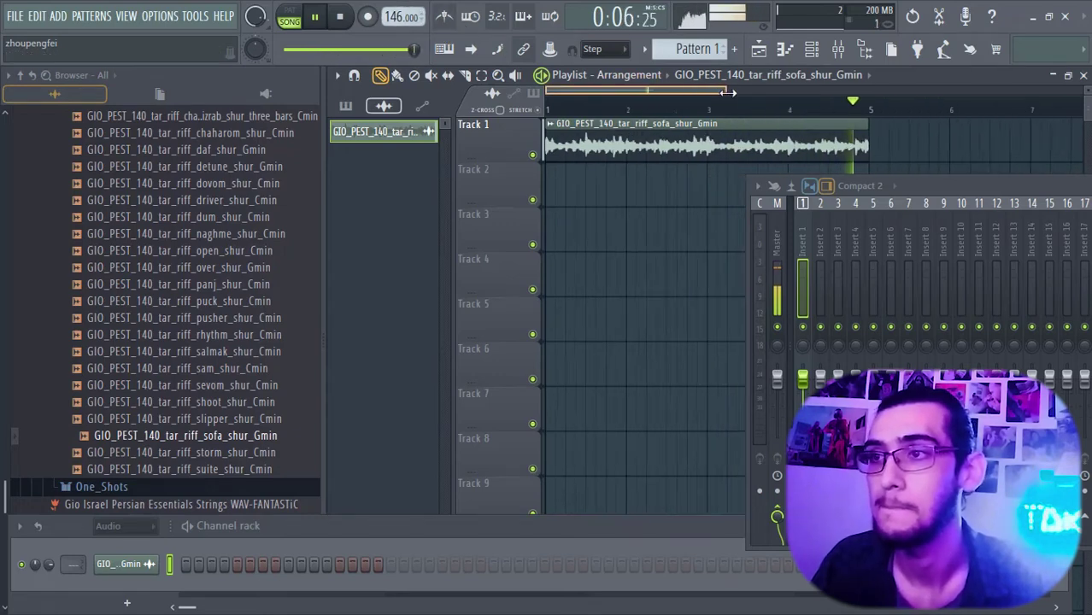
# Stop playback, hide the browser and move the mixer window below the Track 1 clip.
pyautogui.moveTo(749, 182); pyautogui.dragTo(425, 174)
pyautogui.press('space')
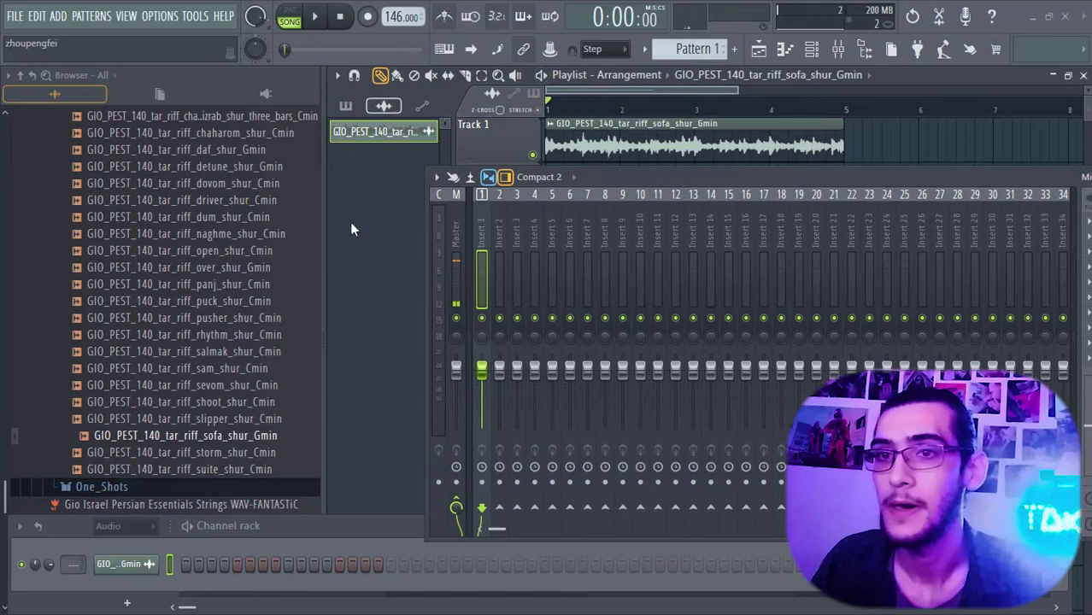
pyautogui.hotkey('alt', 'F8')
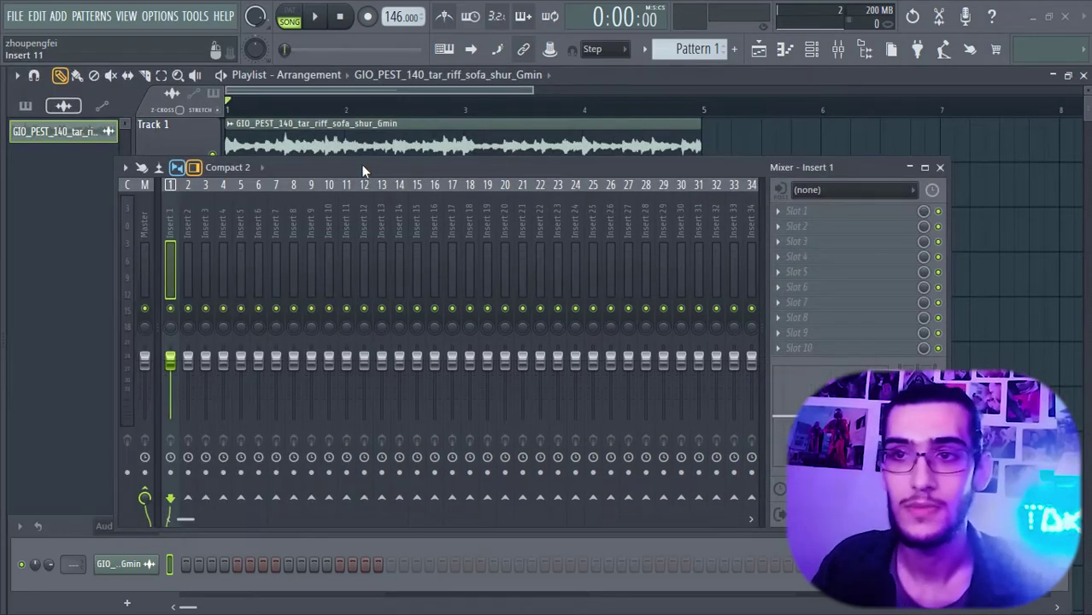
pyautogui.moveTo(362, 167); pyautogui.dragTo(376, 201)
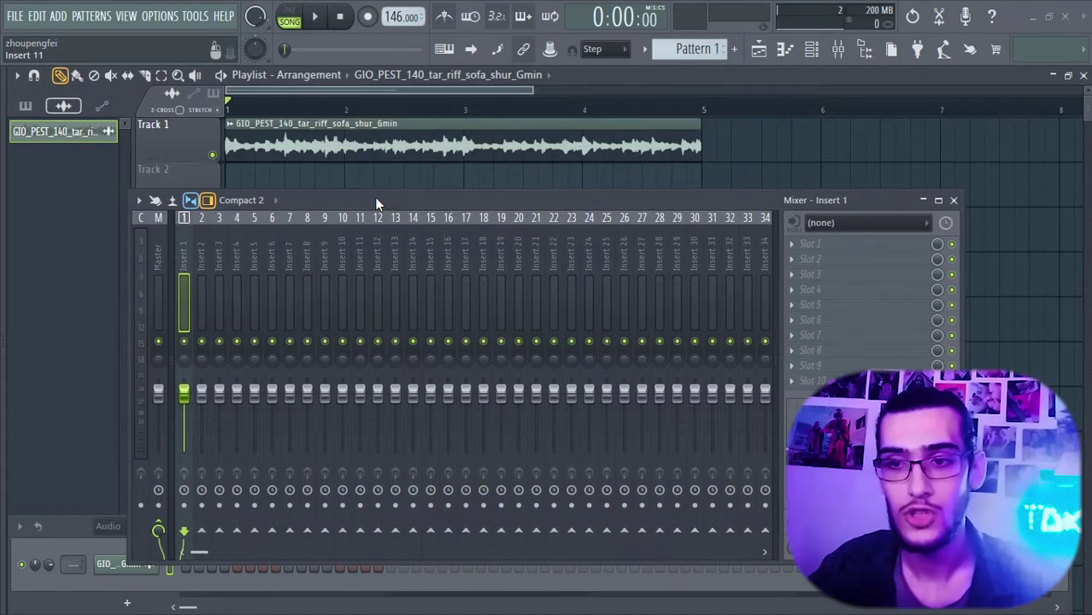
# Load FabFilter Pro-Q 3 in the first effect slot of Insert 1 and add a 12 dB/oct low cut below about 495 Hz.
pyautogui.click(810, 244)
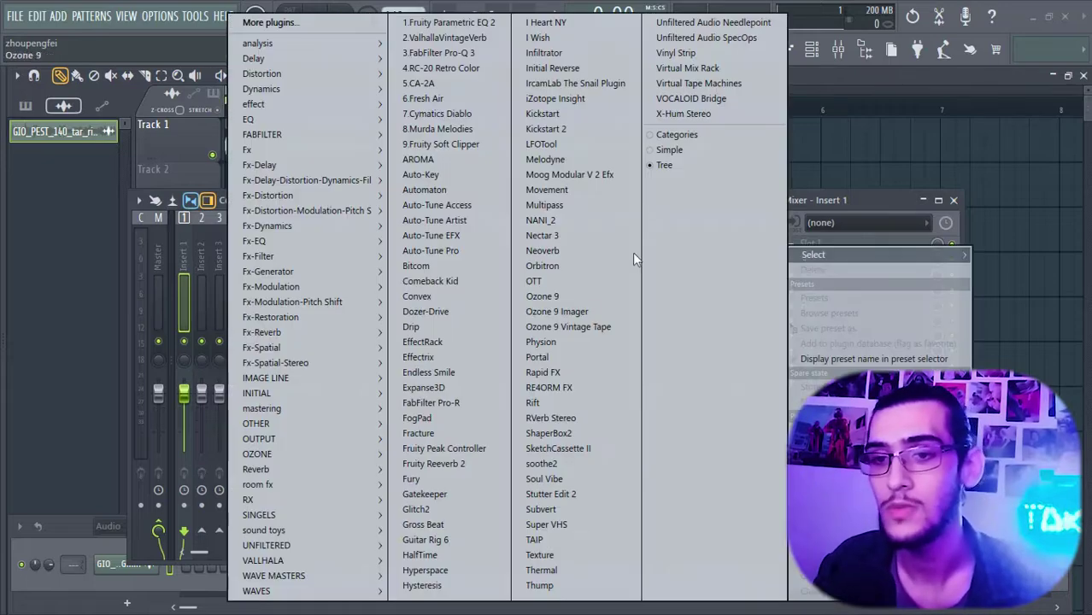
pyautogui.click(441, 52)
pyautogui.moveTo(214, 299); pyautogui.dragTo(339, 292)
pyautogui.scroll(1, 341, 291)
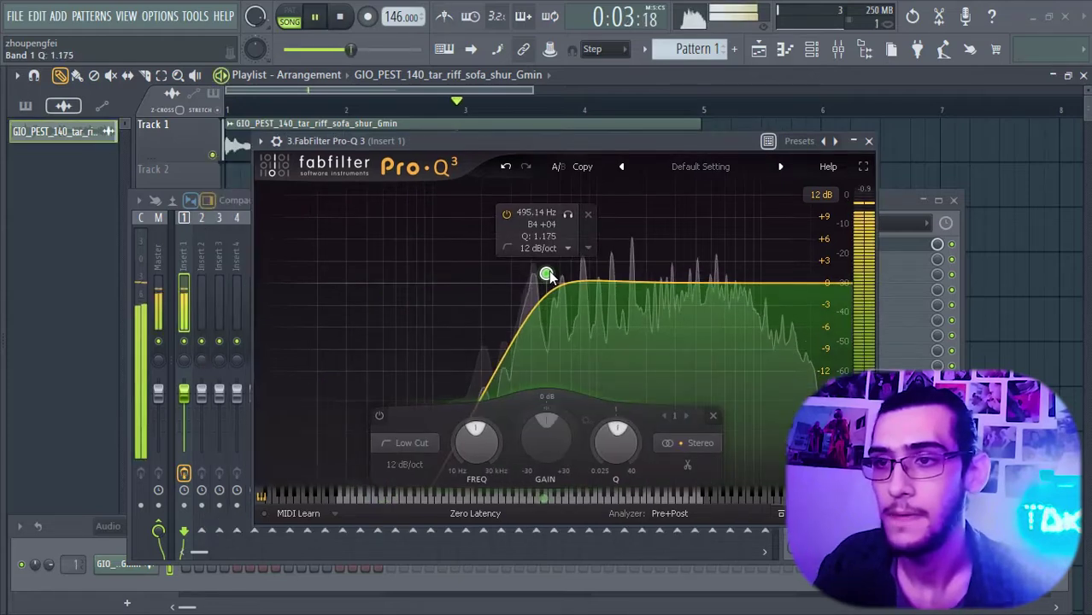
pyautogui.moveTo(550, 271); pyautogui.dragTo(504, 273)
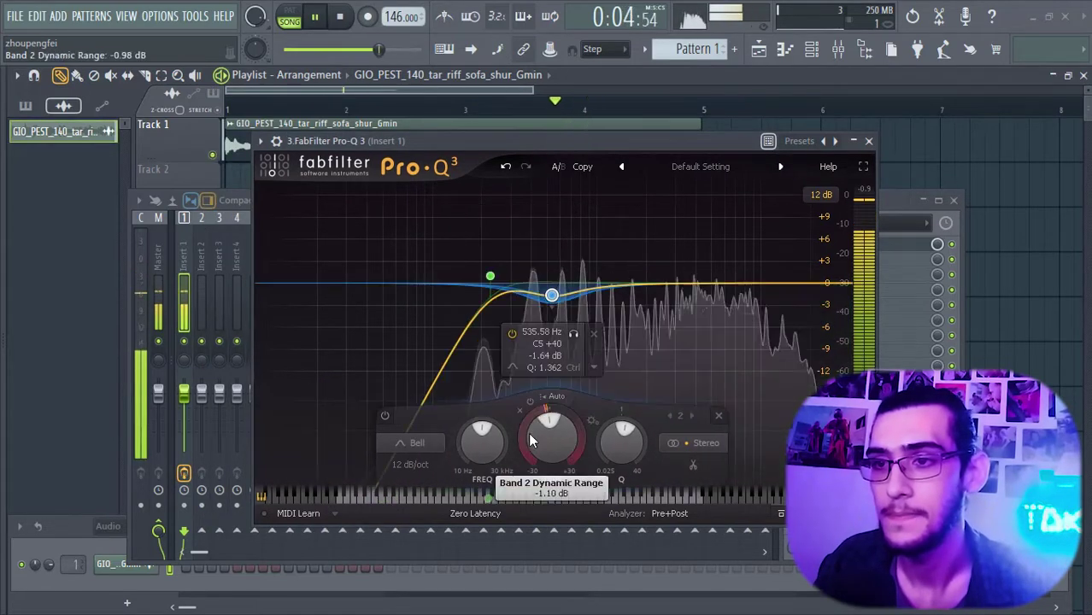
# Add dynamic bell cuts in the low mids and at about 3294 Hz, plus a 96 dB/oct high cut at the top end.
pyautogui.moveTo(530, 440); pyautogui.dragTo(530, 433)
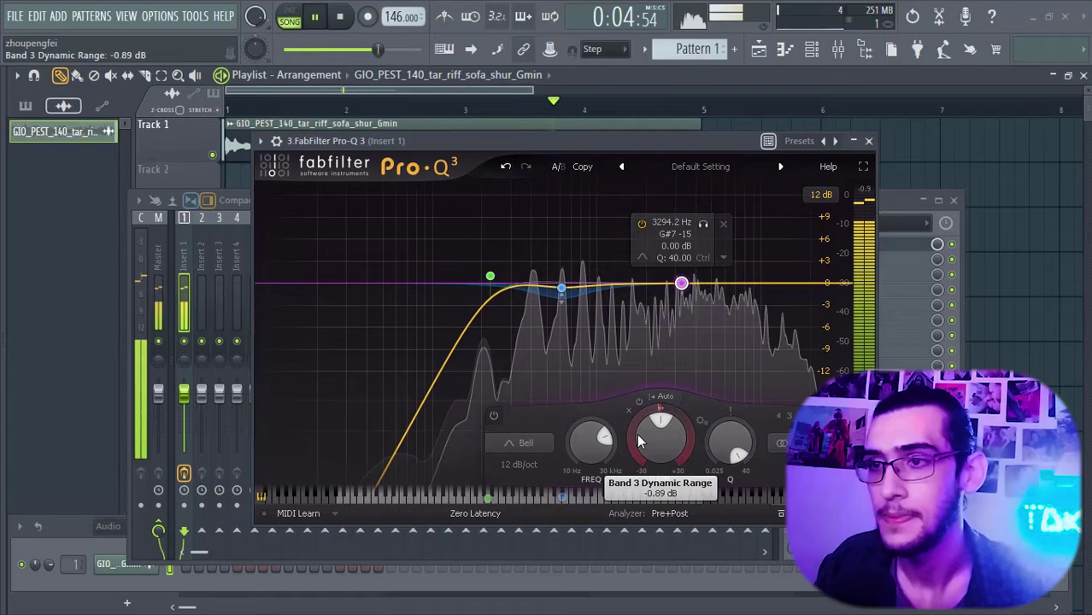
pyautogui.moveTo(641, 440); pyautogui.dragTo(643, 446)
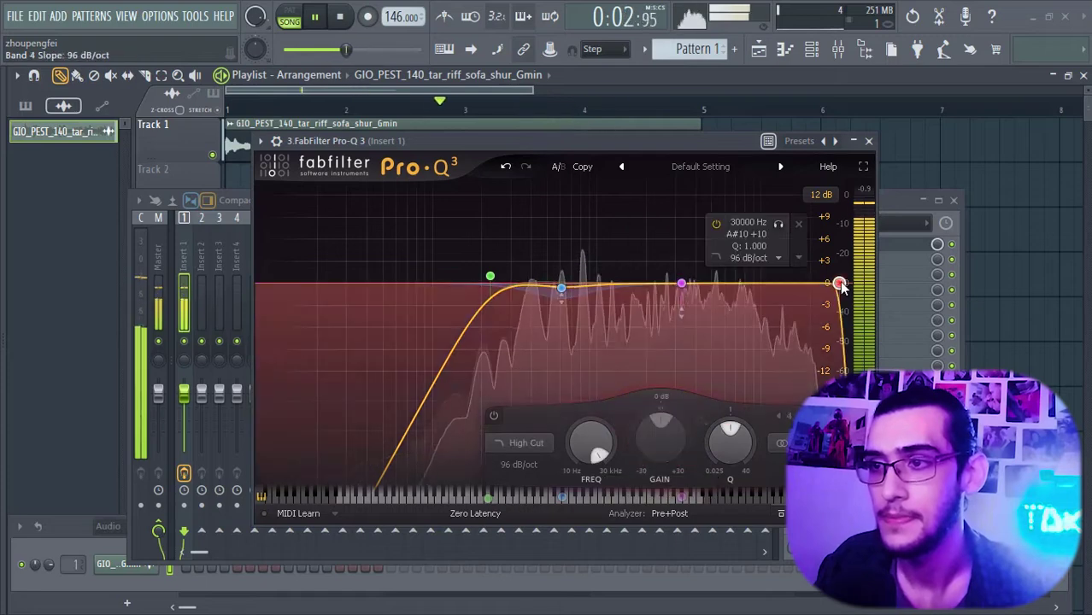
pyautogui.moveTo(841, 281); pyautogui.dragTo(816, 285)
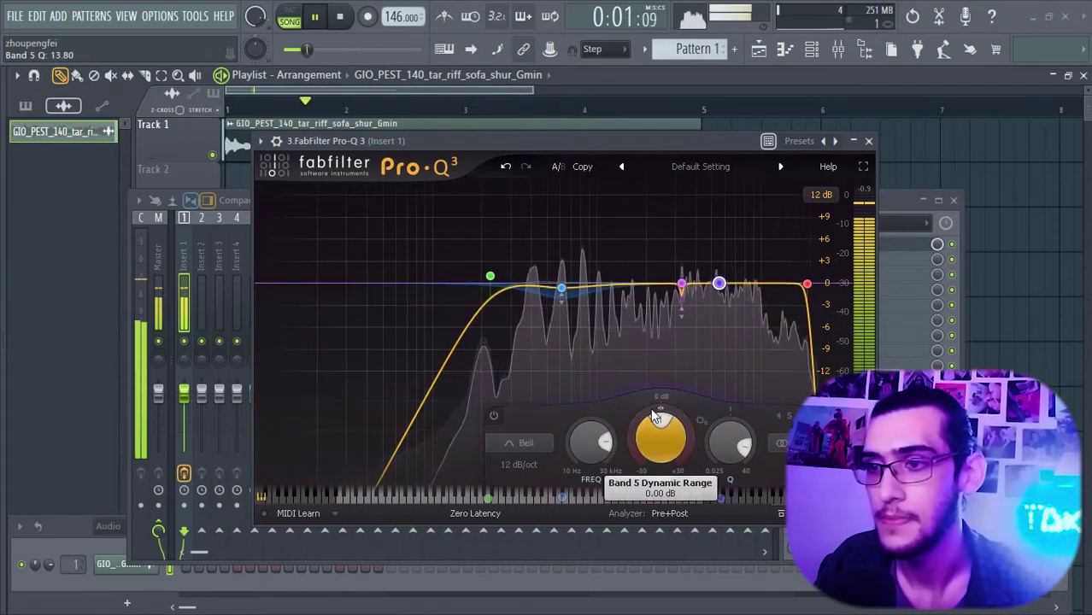
# Add a dynamic bell cut above the 3294 Hz band and adjust a Q 1 bell near 1700 Hz.
pyautogui.moveTo(656, 436); pyautogui.dragTo(656, 445)
pyautogui.moveTo(723, 445); pyautogui.dragTo(717, 488)
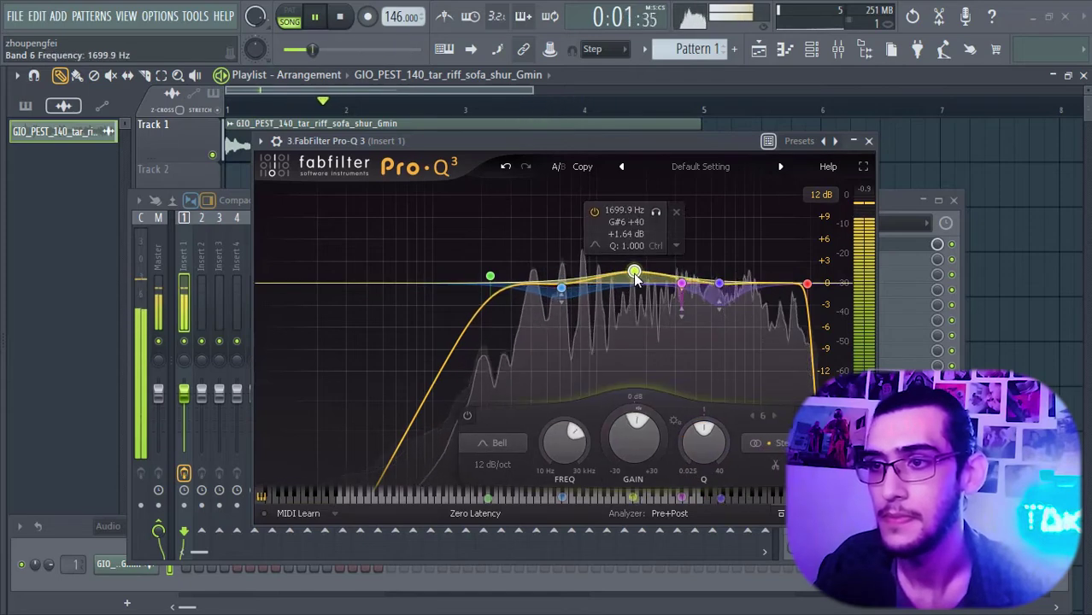
pyautogui.moveTo(639, 275); pyautogui.dragTo(634, 289)
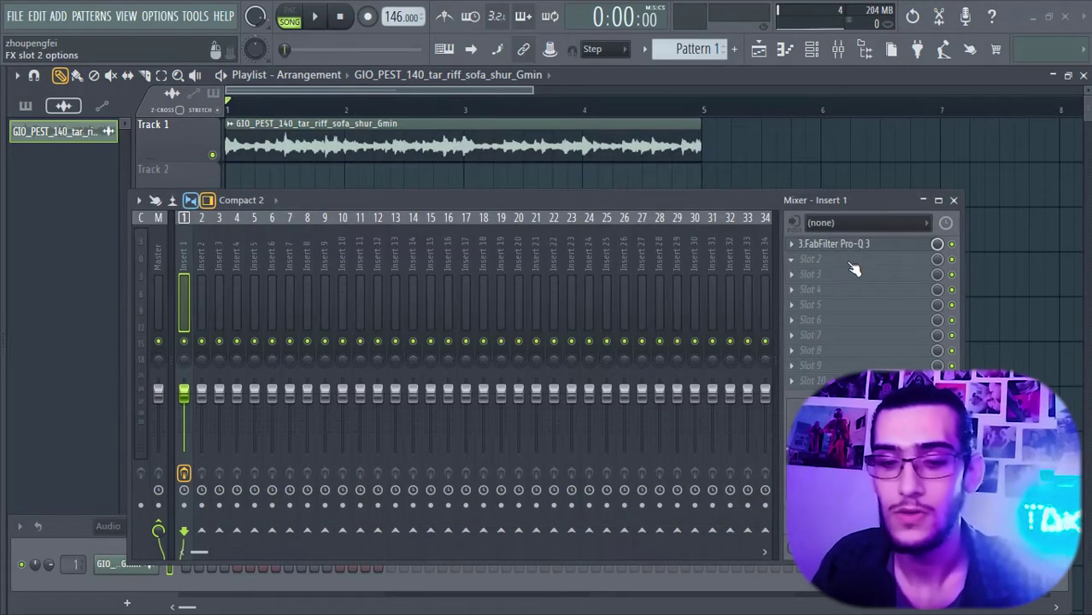
# Load ShaperBox2 in the second effect slot, add the Time shaper with the two-ramp half-bar wave, and audition the loop.
pyautogui.click(853, 269)
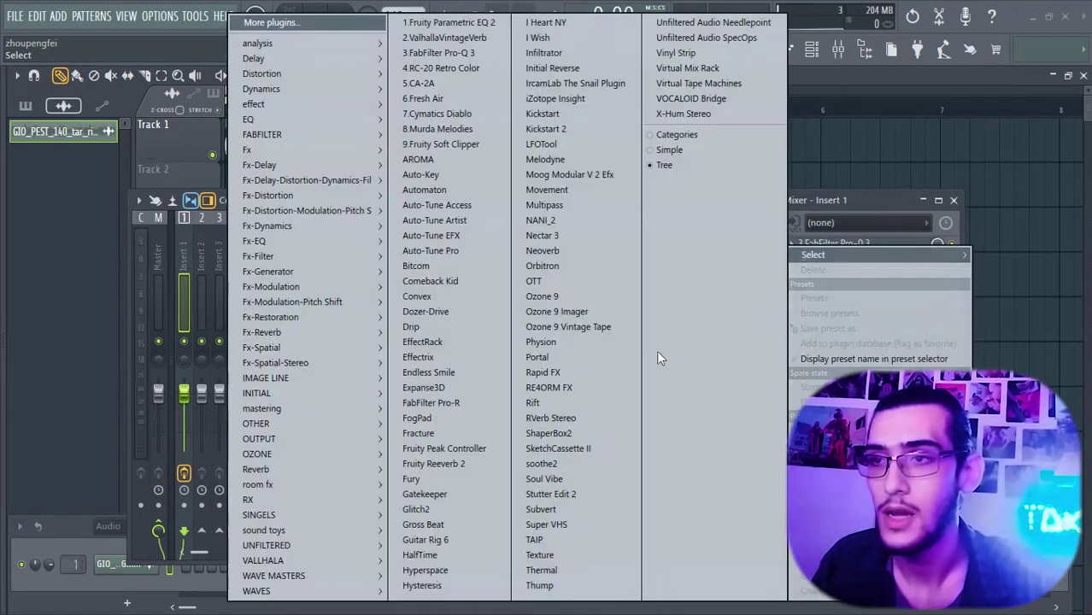
pyautogui.click(592, 433)
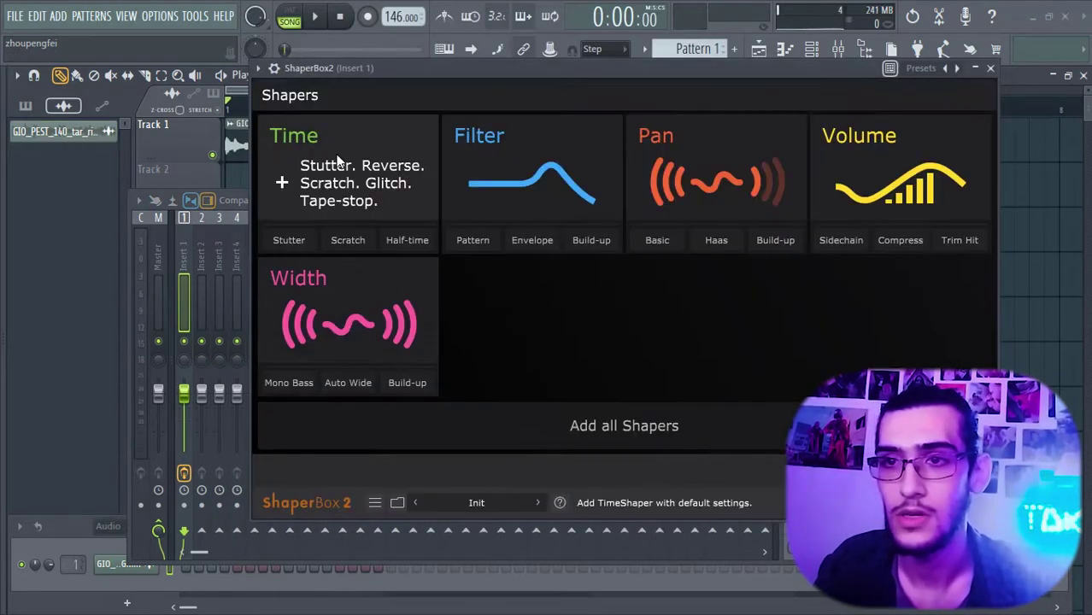
pyautogui.click(339, 163)
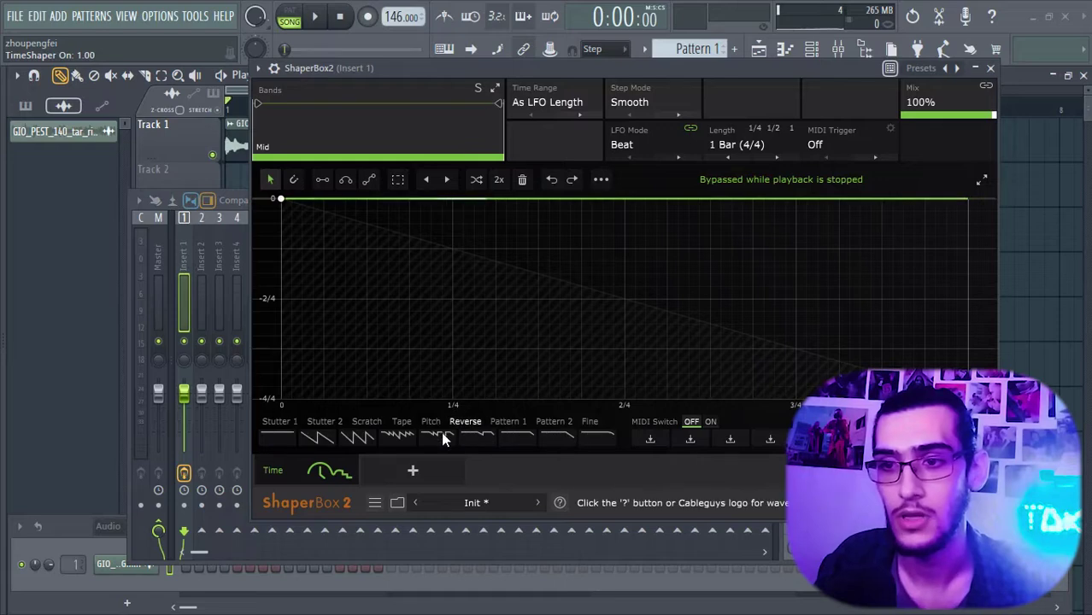
pyautogui.click(329, 442)
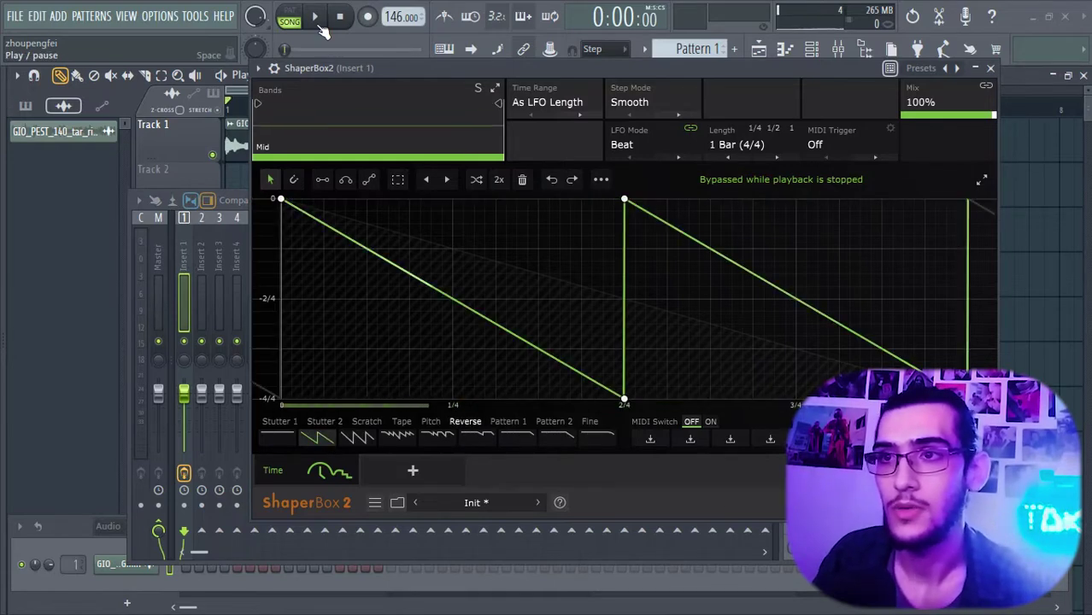
pyautogui.click(315, 17)
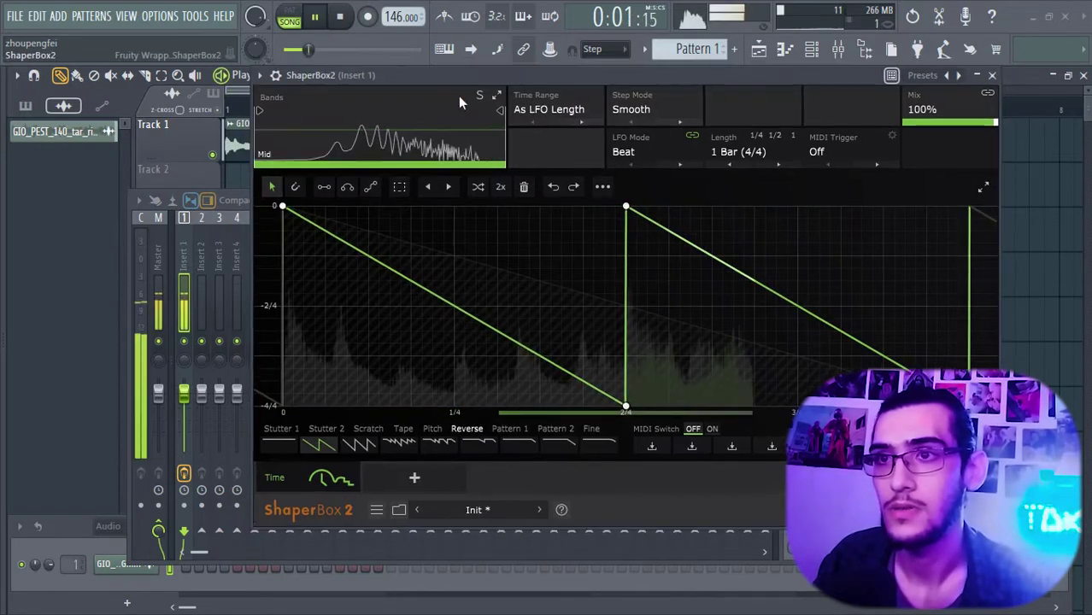
pyautogui.moveTo(464, 74); pyautogui.dragTo(417, 97)
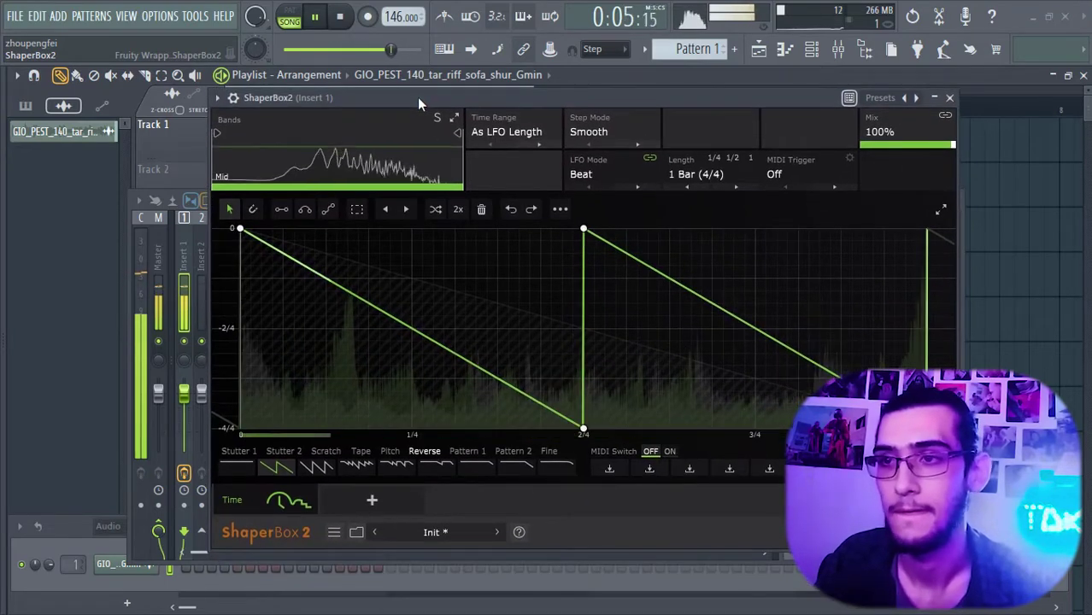
pyautogui.click(952, 99)
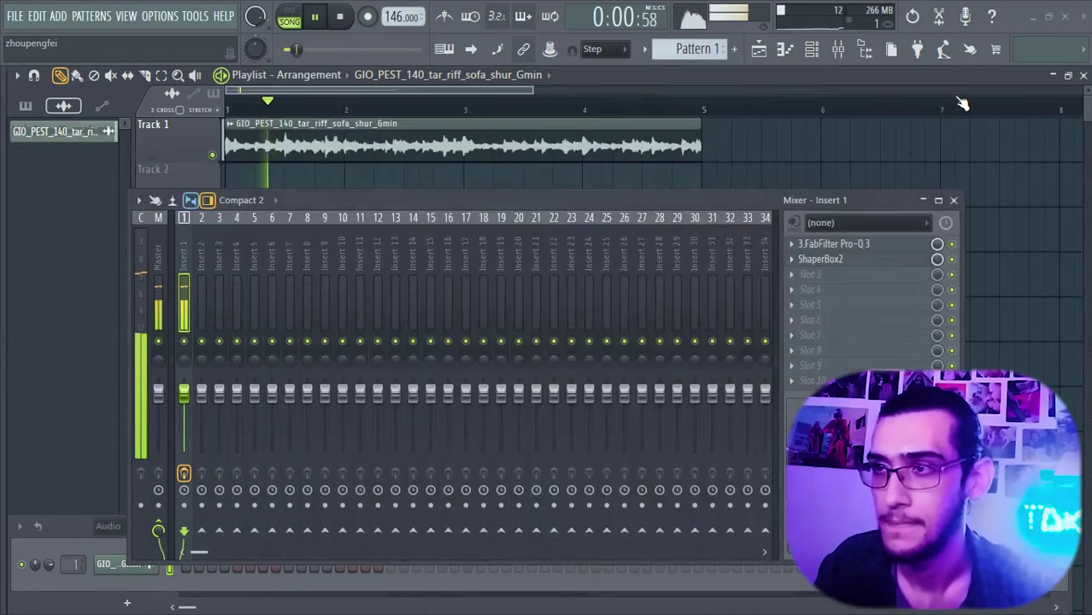
# Load HalfTime in the third effect slot of Insert 1 and set its loop length to 1 Bar.
pyautogui.click(796, 273)
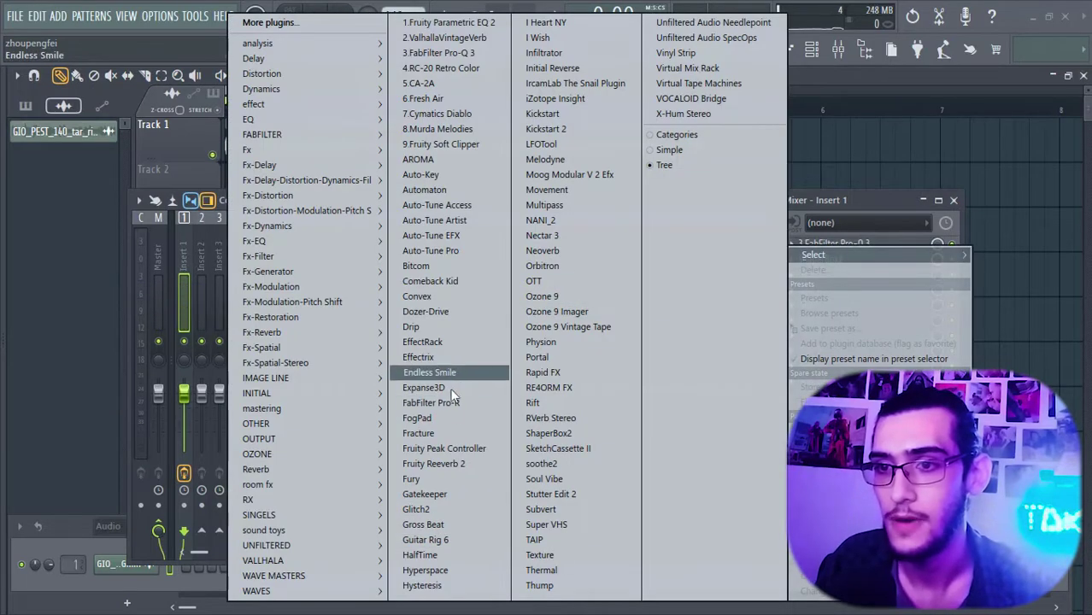
pyautogui.click(444, 555)
pyautogui.click(353, 144)
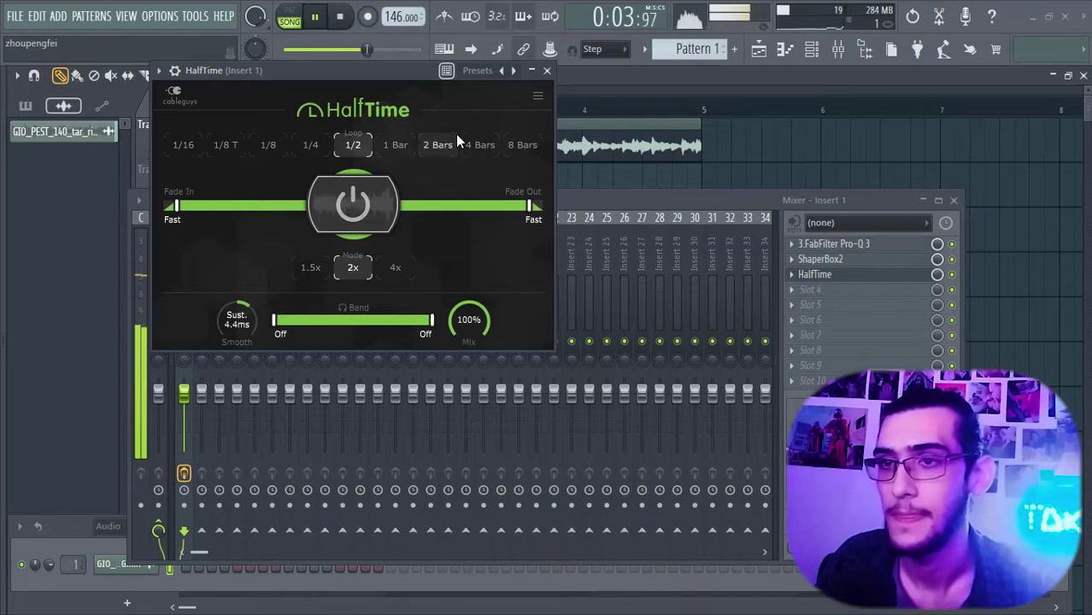
pyautogui.click(396, 144)
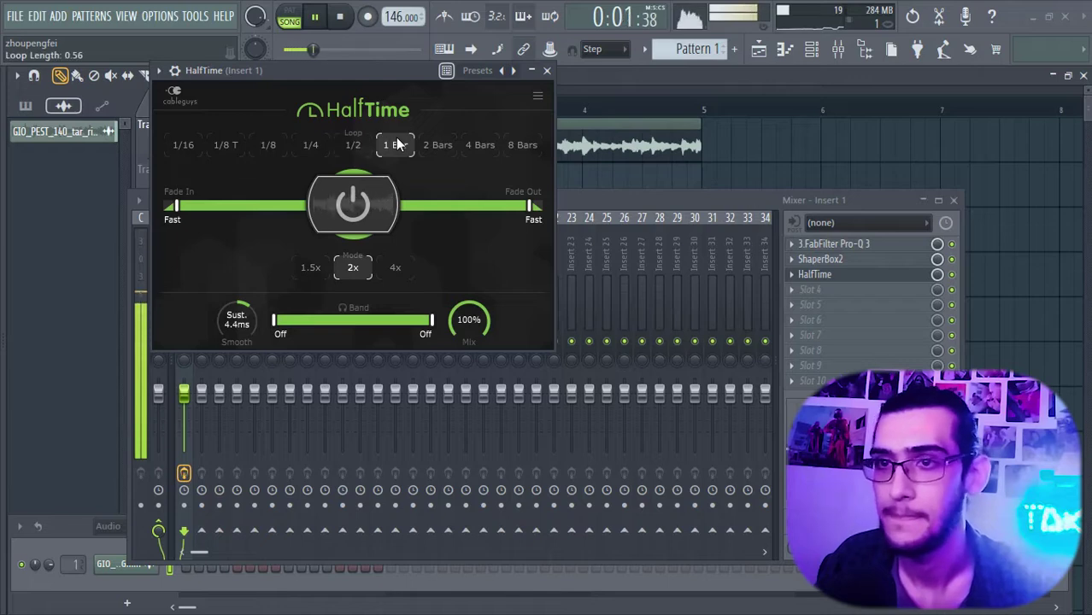
# Load soothe2 in the fourth effect slot of Insert 1 and set its band 3 to 5.4 kHz with 4.9 dB sensitivity.
pyautogui.click(793, 246)
pyautogui.moveTo(812, 255)
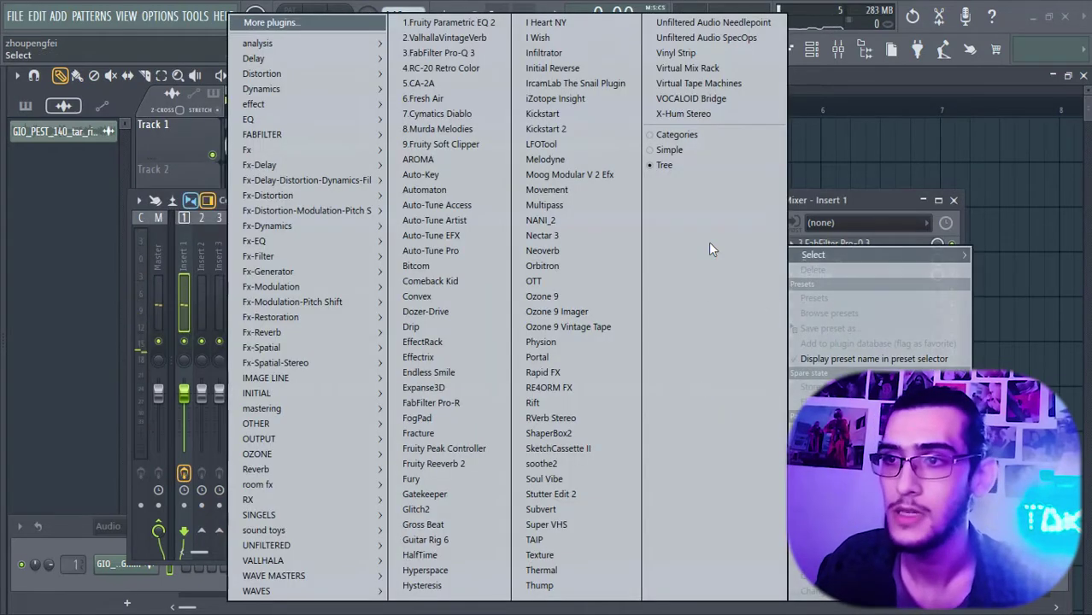
pyautogui.click(541, 464)
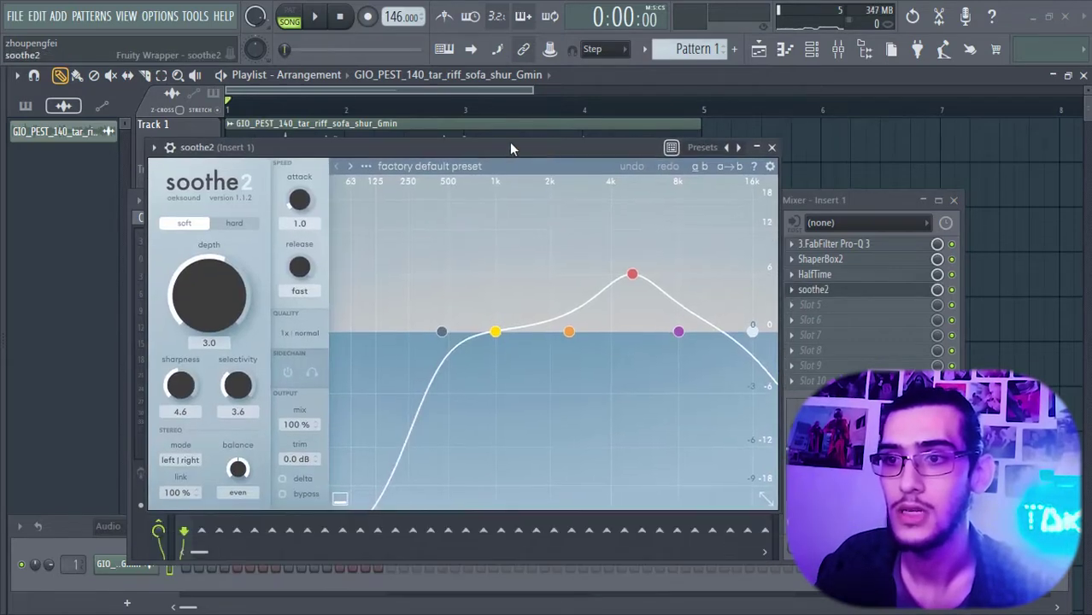
pyautogui.click(641, 284)
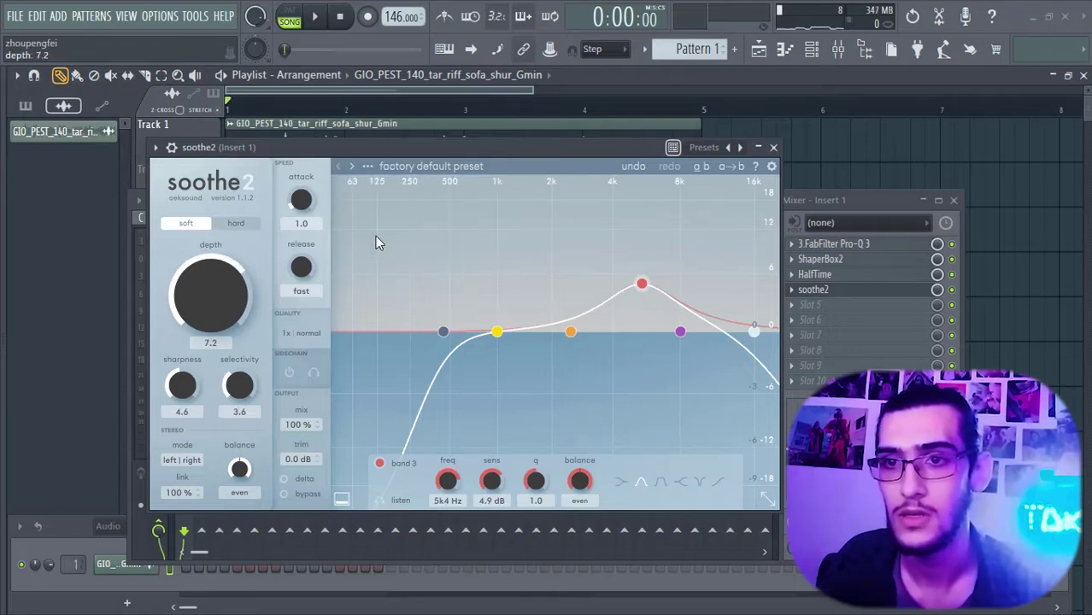
# While the loop plays, set soothe2's sharpness to 6.8, move band 1 to 198 Hz and band 2 to 357 Hz, and shift band 3 lower and higher in sensitivity.
pyautogui.press('space')
pyautogui.moveTo(168, 381); pyautogui.dragTo(160, 366)
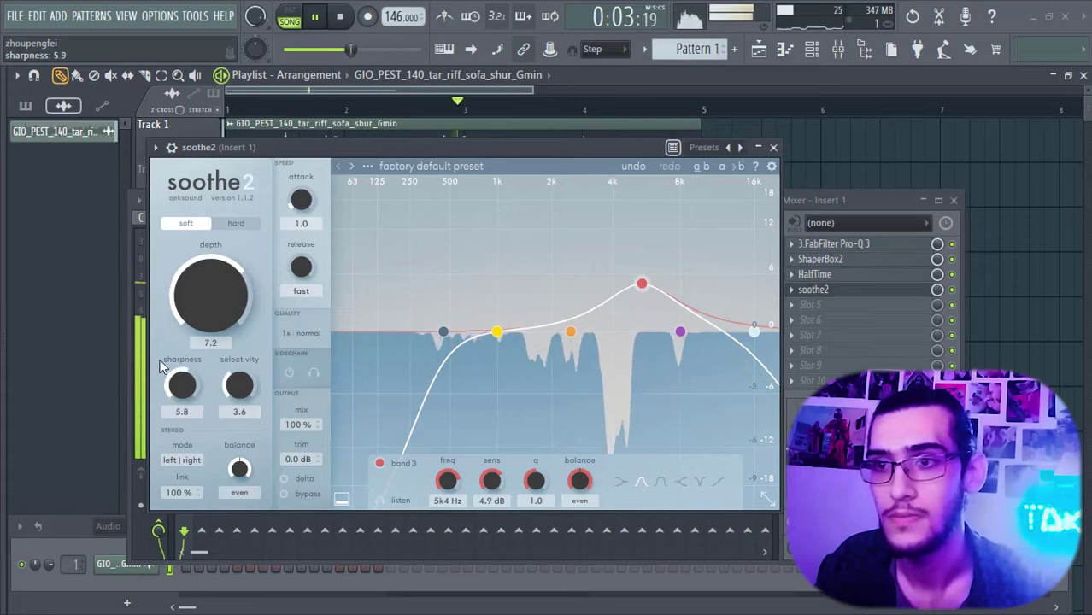
pyautogui.moveTo(497, 332); pyautogui.dragTo(388, 338)
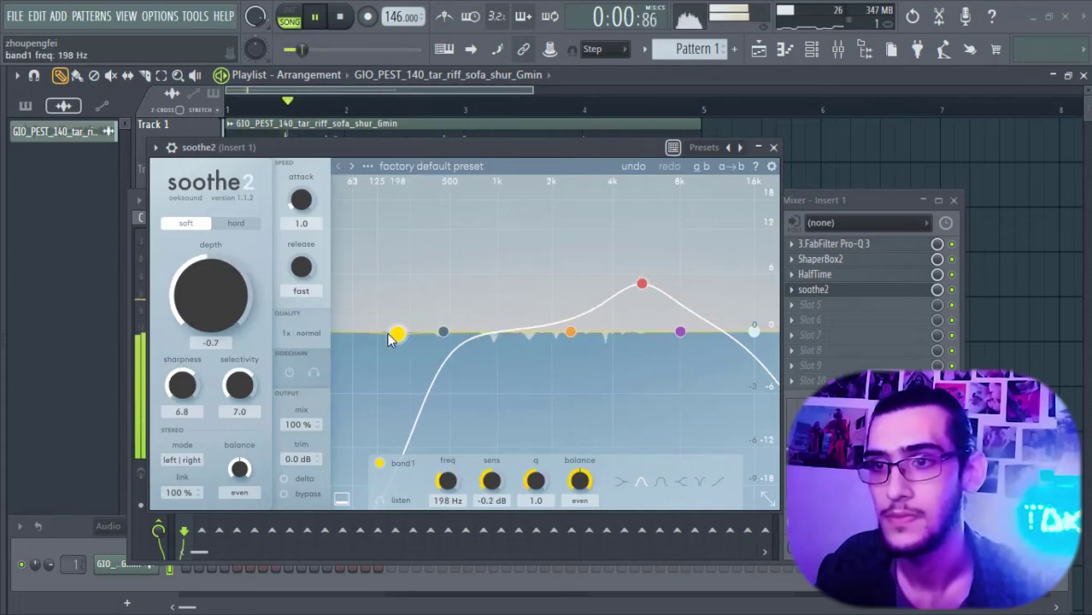
pyautogui.moveTo(570, 333); pyautogui.dragTo(432, 338)
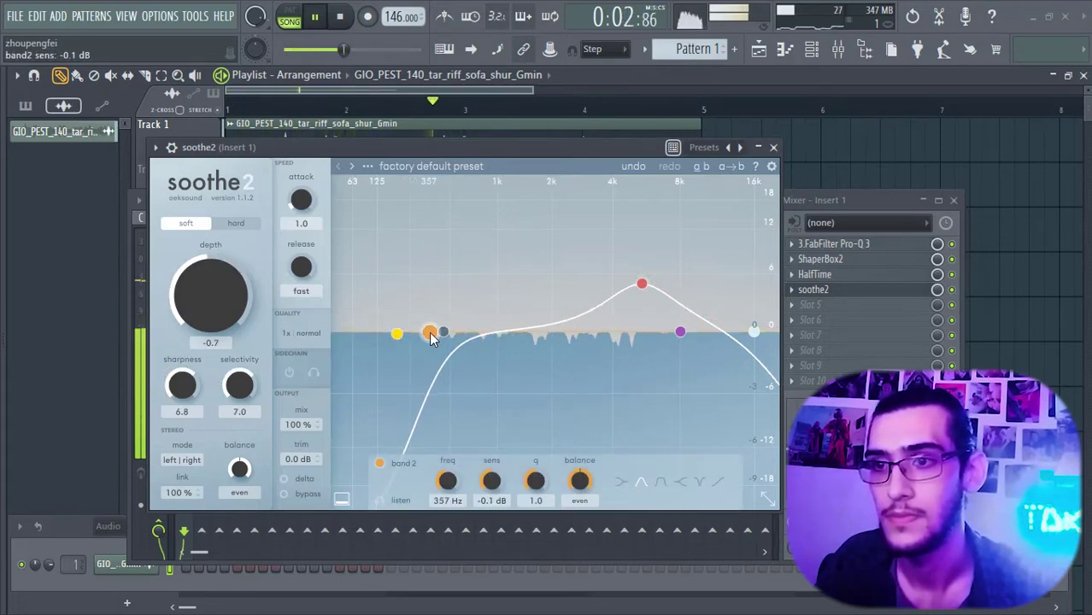
pyautogui.moveTo(642, 284); pyautogui.dragTo(551, 245)
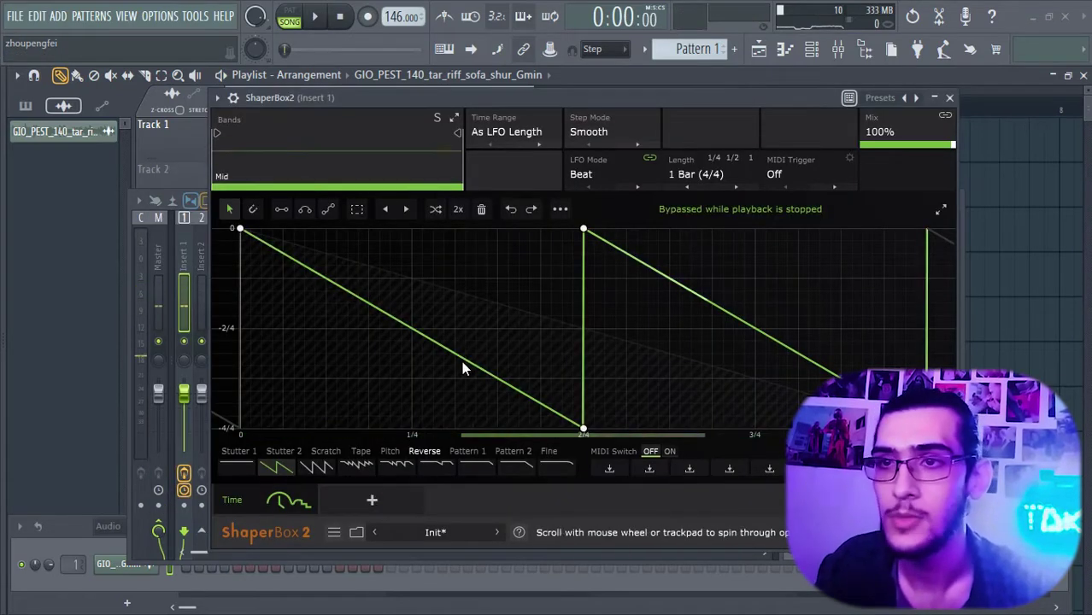
# Add the Pan shaper to ShaperBox2 on Insert 1.
pyautogui.click(355, 508)
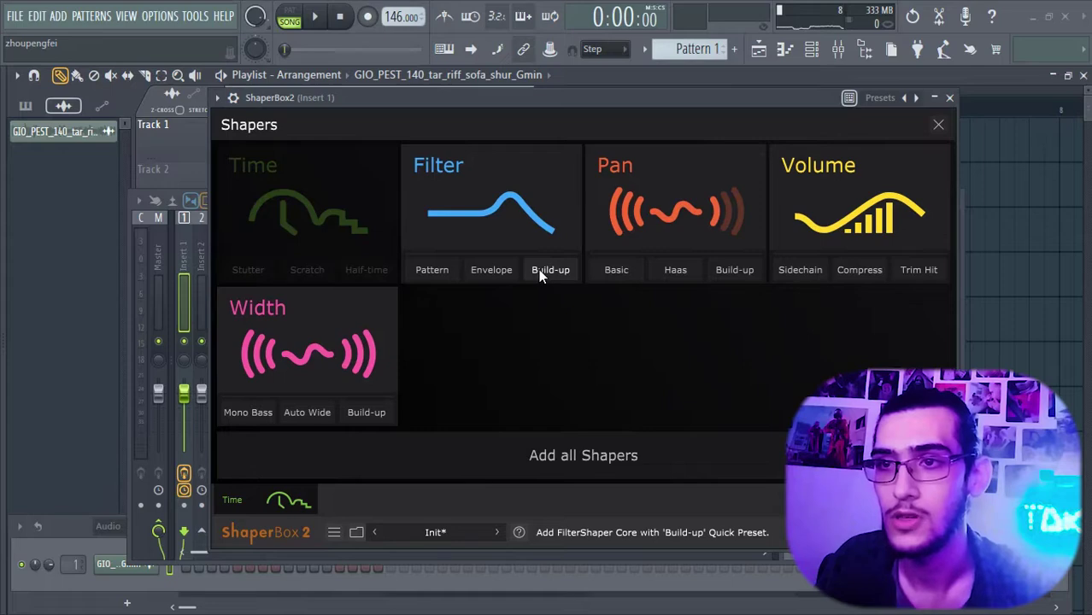
pyautogui.click(625, 226)
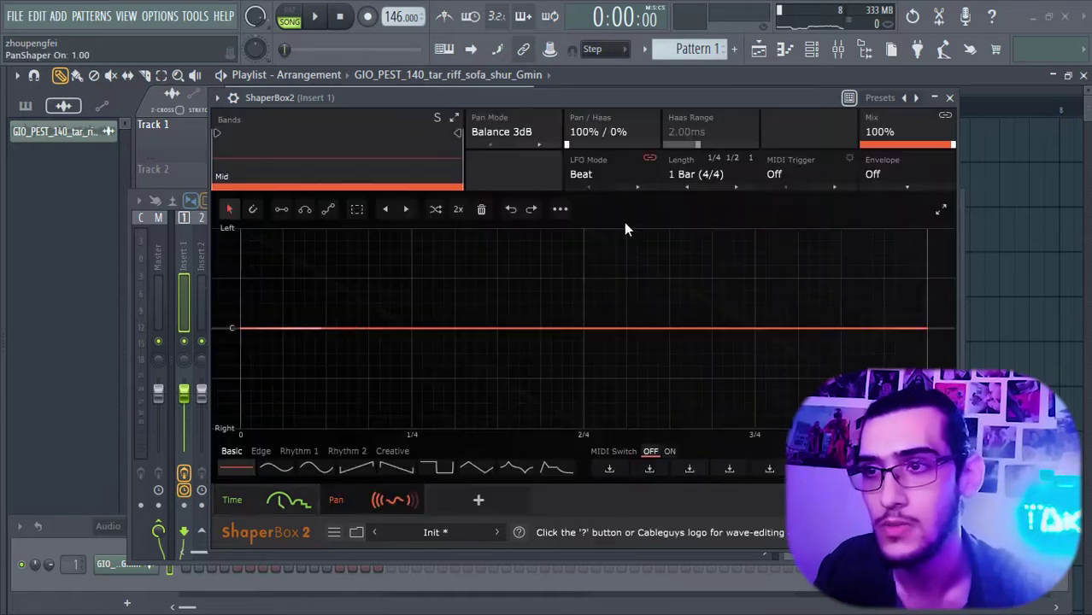
pyautogui.click(582, 330)
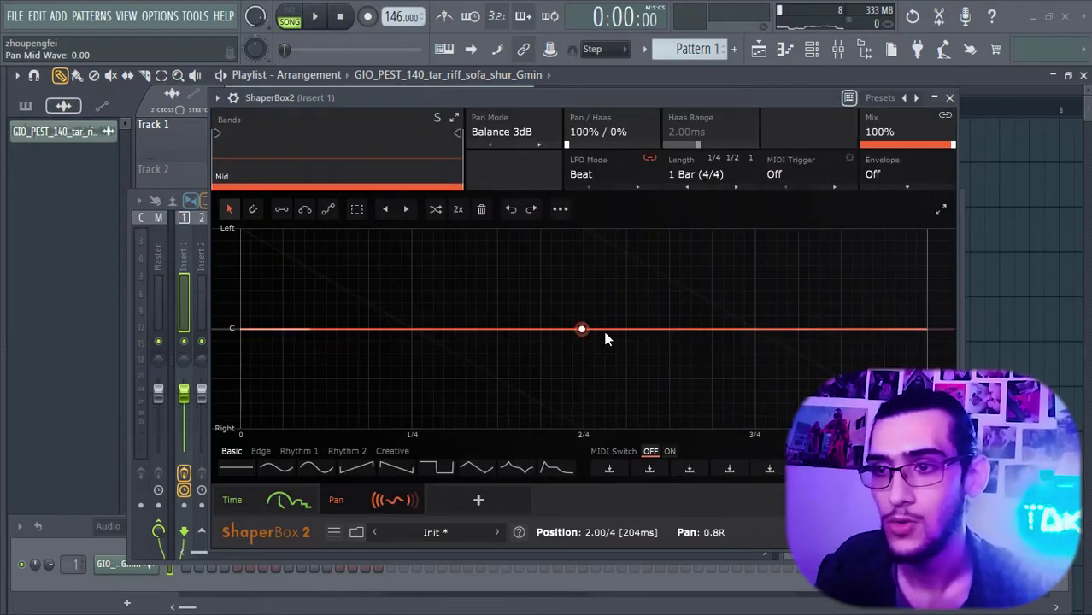
pyautogui.moveTo(586, 331); pyautogui.dragTo(582, 229)
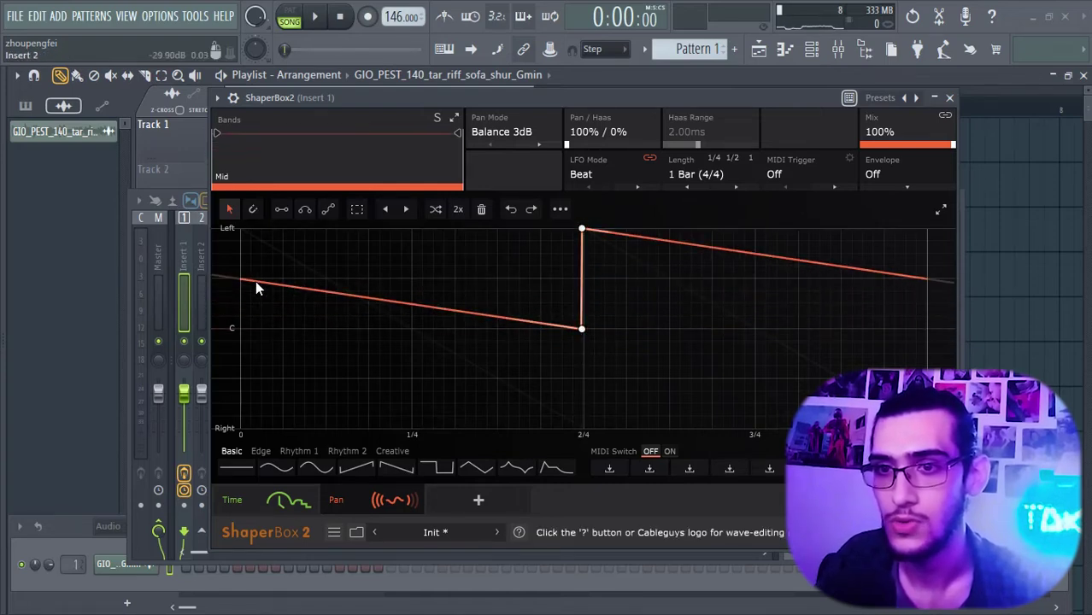
pyautogui.moveTo(581, 329); pyautogui.dragTo(586, 427)
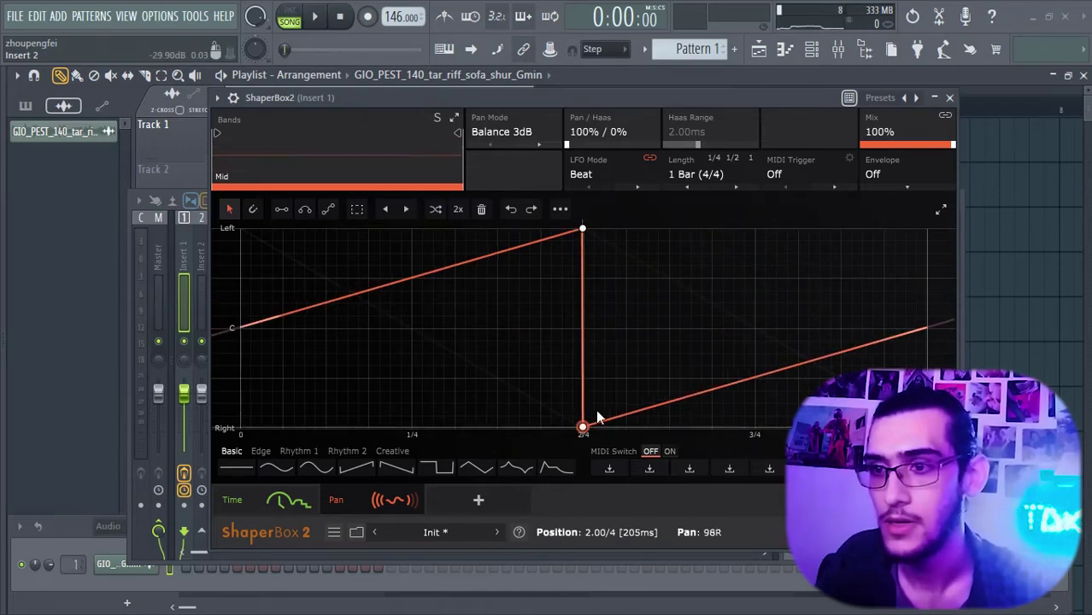
pyautogui.moveTo(584, 236); pyautogui.dragTo(582, 234)
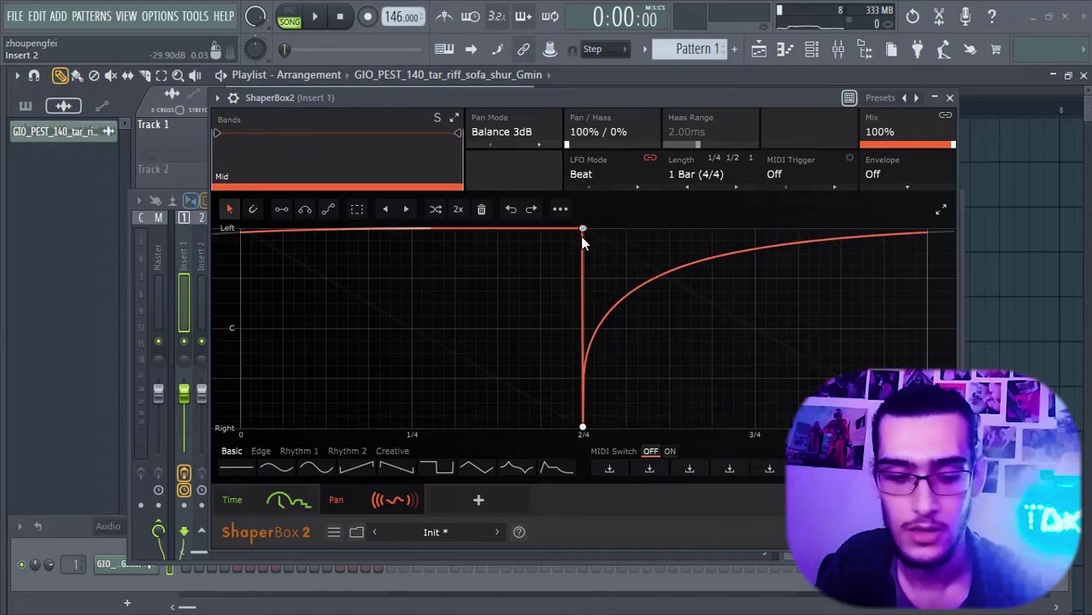
pyautogui.hotkey('ctrl', 'z')
pyautogui.hotkey('ctrl', 'z')
pyautogui.hotkey('ctrl', 'z')
# Draw a pan wave that jumps from full left to full right at 2/4, and lower the Pan mix while the loop plays.
pyautogui.moveTo(584, 324); pyautogui.dragTo(582, 228)
pyautogui.rightClick(604, 229)
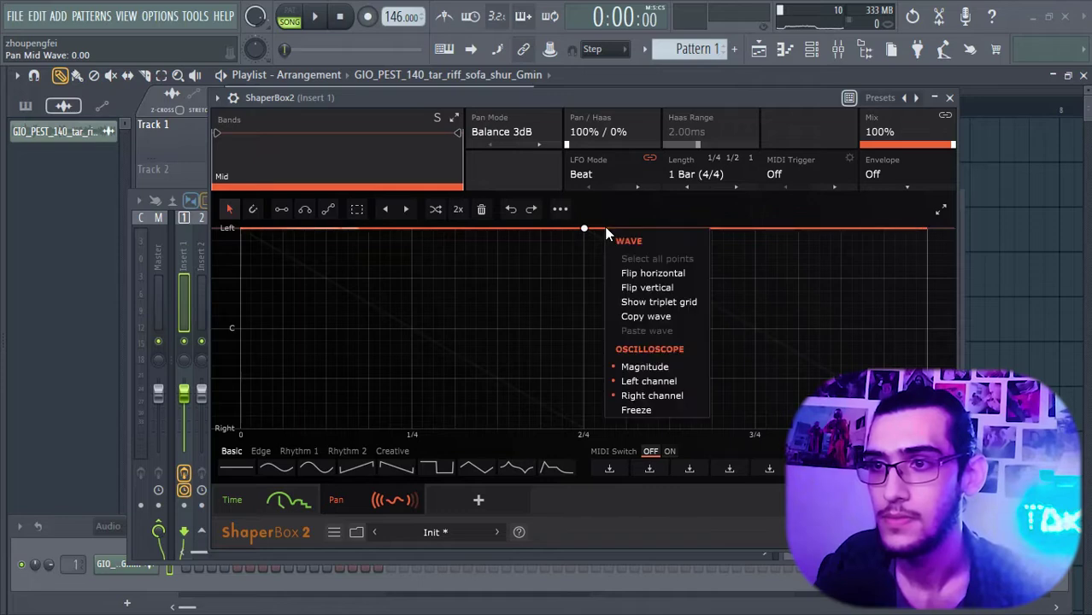
pyautogui.click(598, 231)
pyautogui.click(597, 232)
pyautogui.moveTo(597, 232); pyautogui.dragTo(585, 426)
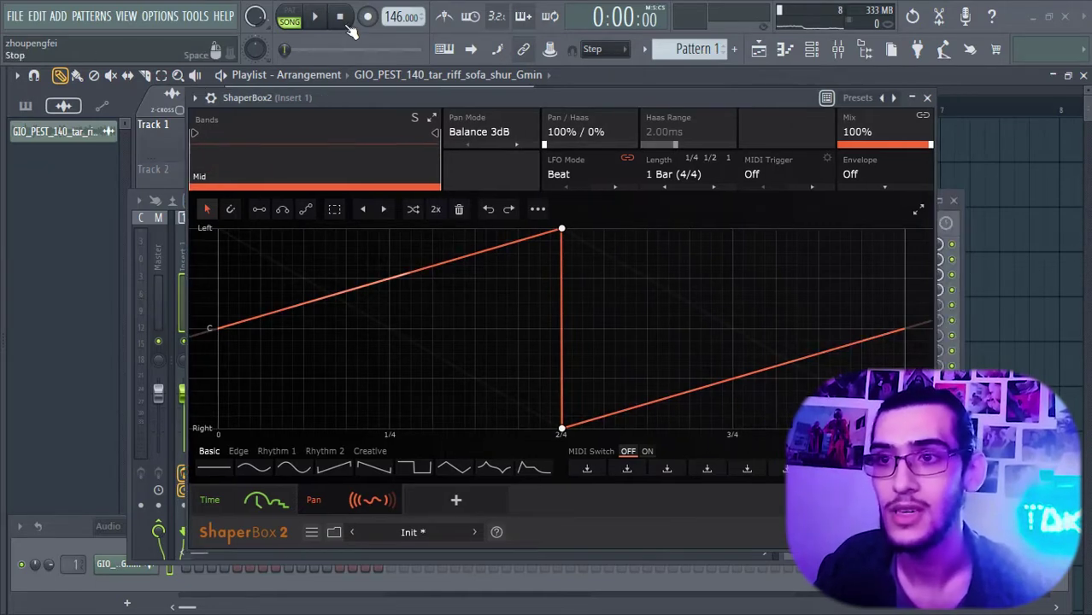
pyautogui.press('space')
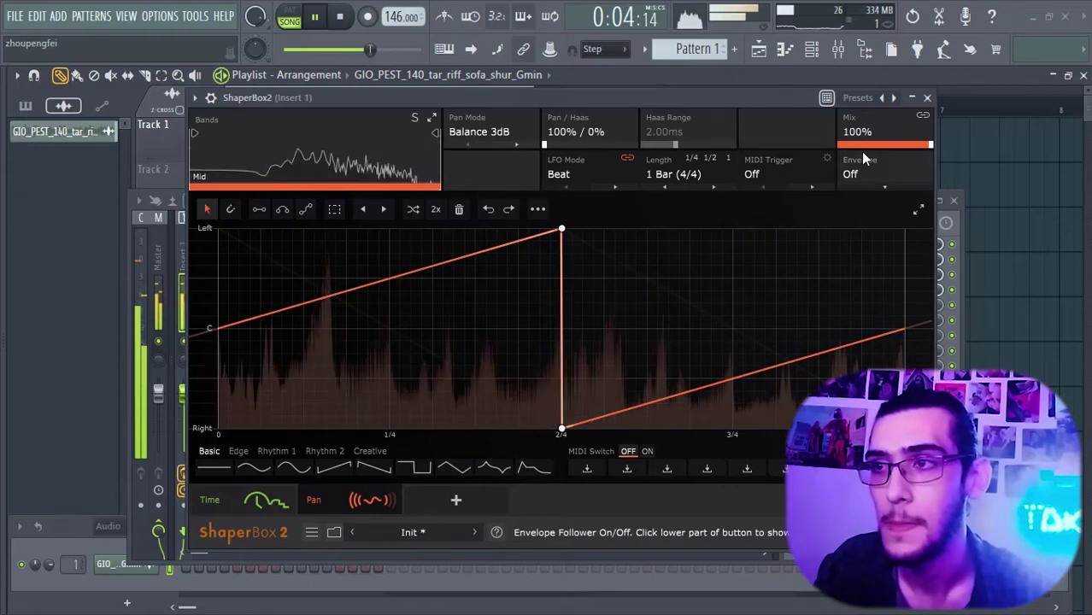
pyautogui.moveTo(863, 139); pyautogui.dragTo(863, 173)
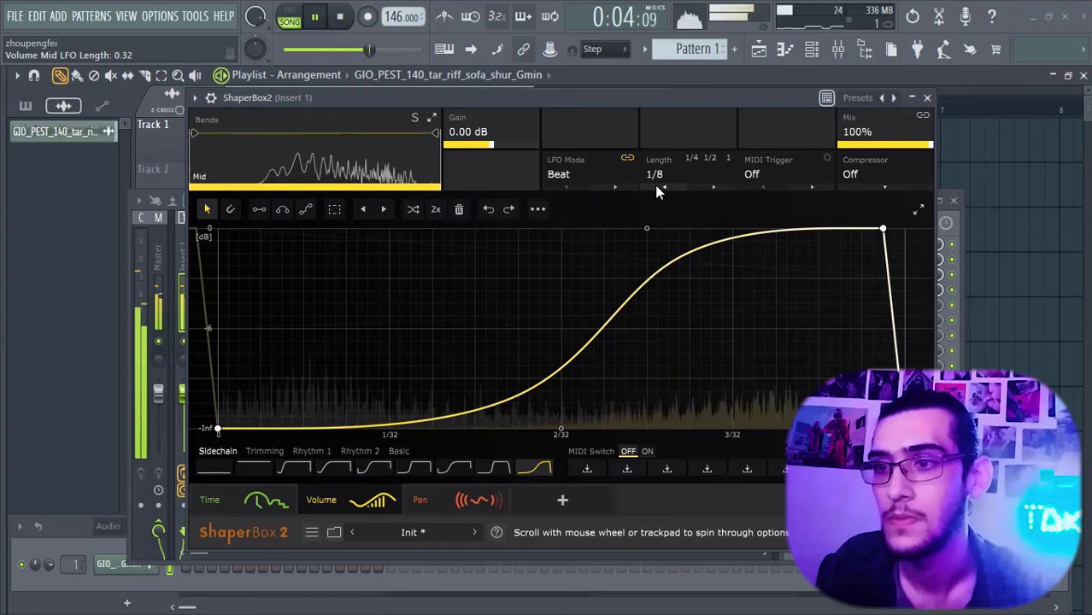
# Set the Filter shaper's mix to 27% and shift its cutoff wave forward three times.
pyautogui.moveTo(868, 137); pyautogui.dragTo(868, 189)
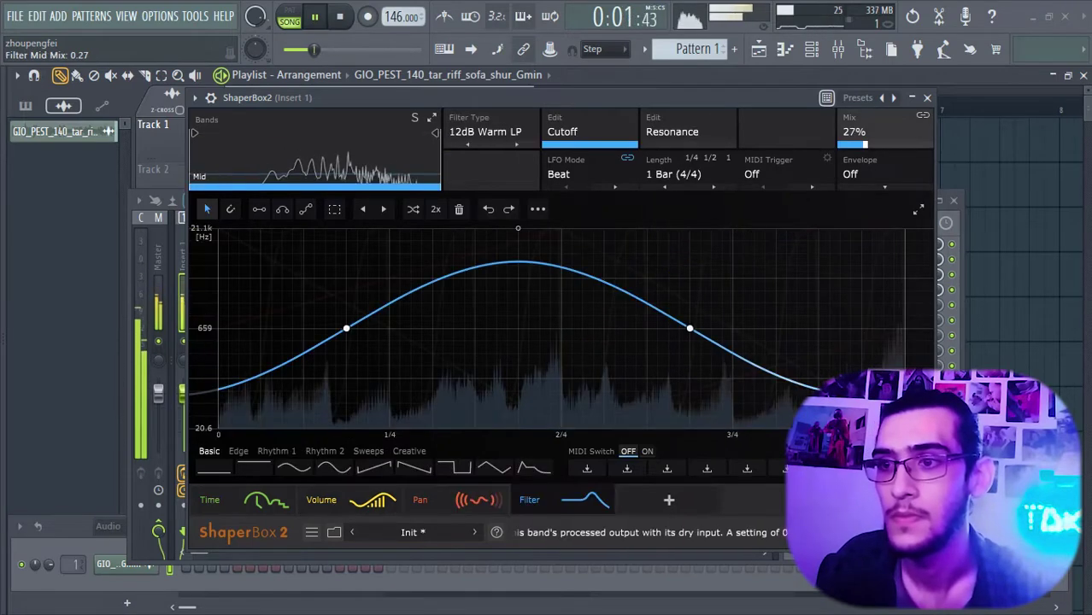
pyautogui.click(385, 210)
pyautogui.click(386, 210)
pyautogui.click(387, 209)
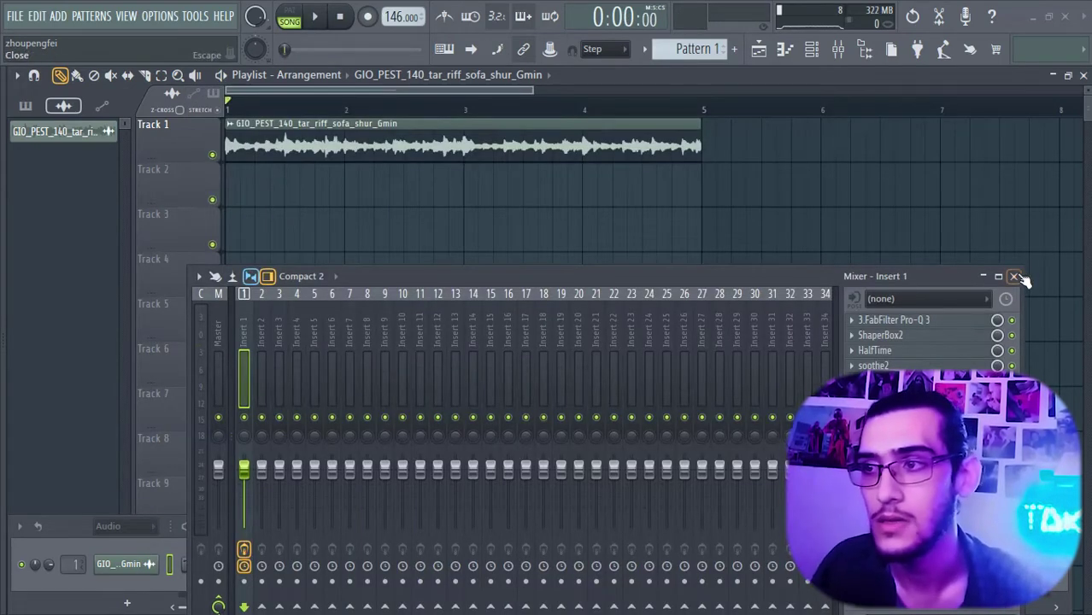
# Close the mixer, insert 2.Pigments as a new channel in the channel rack, and browse its Pad presets.
pyautogui.click(1015, 277)
pyautogui.click(812, 49)
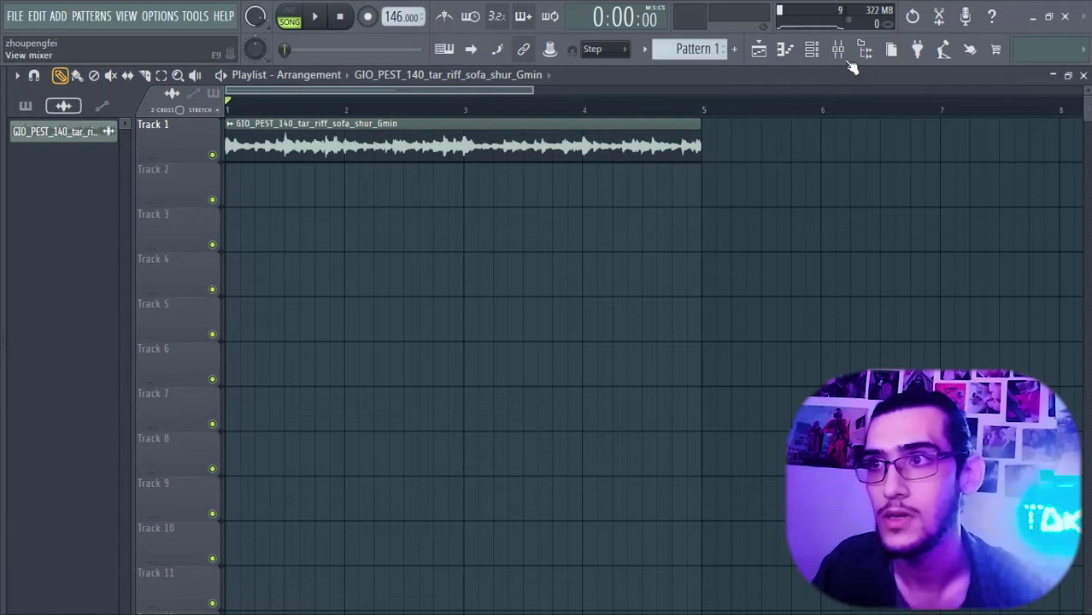
pyautogui.click(812, 50)
pyautogui.moveTo(358, 516); pyautogui.dragTo(494, 225)
pyautogui.rightClick(304, 271)
pyautogui.moveTo(373, 393)
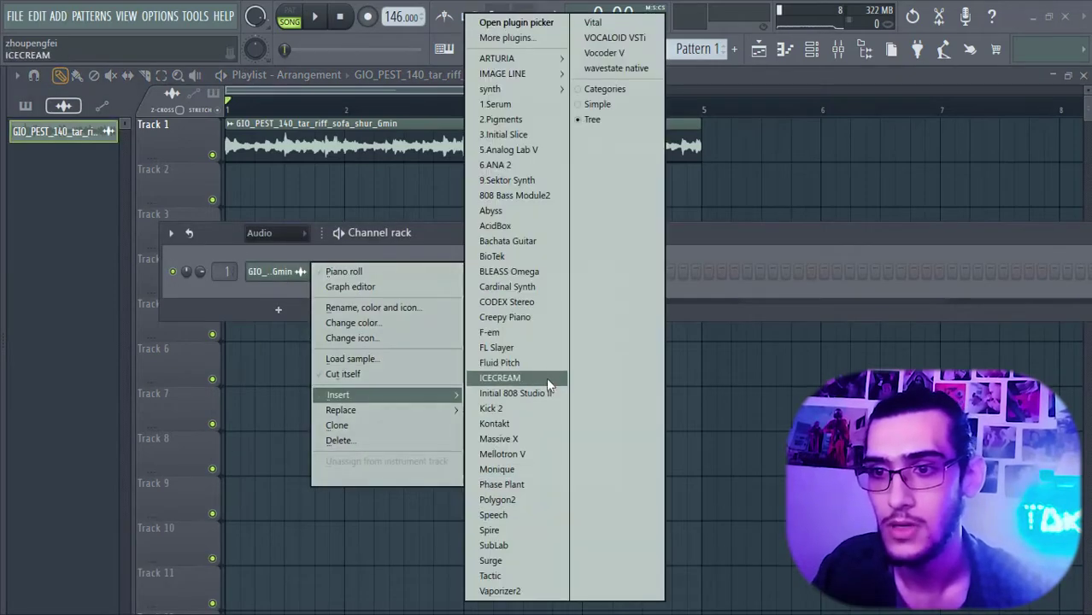
pyautogui.click(531, 120)
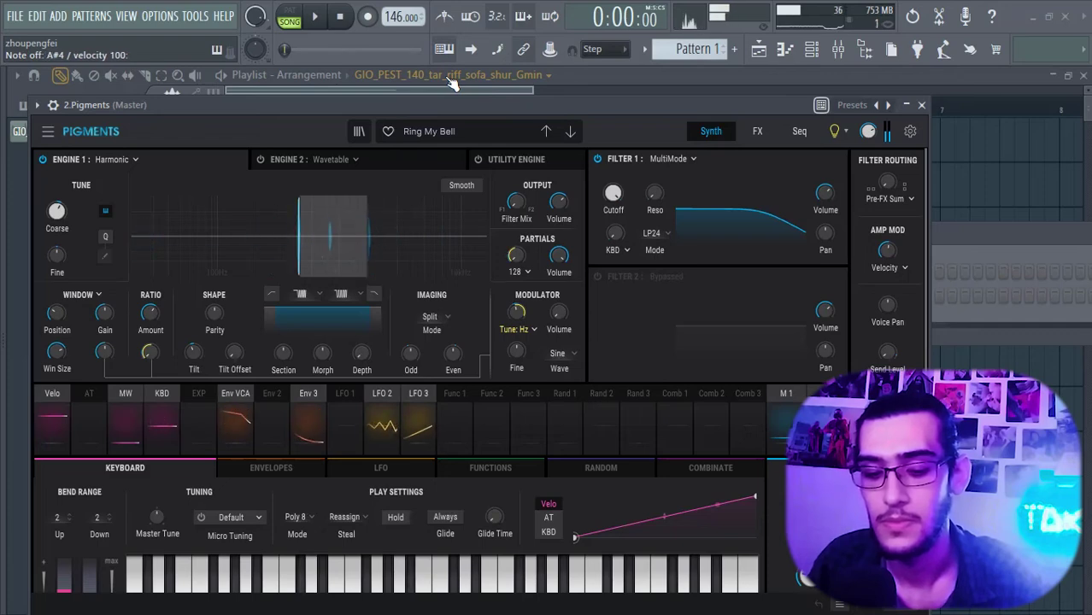
pyautogui.click(444, 131)
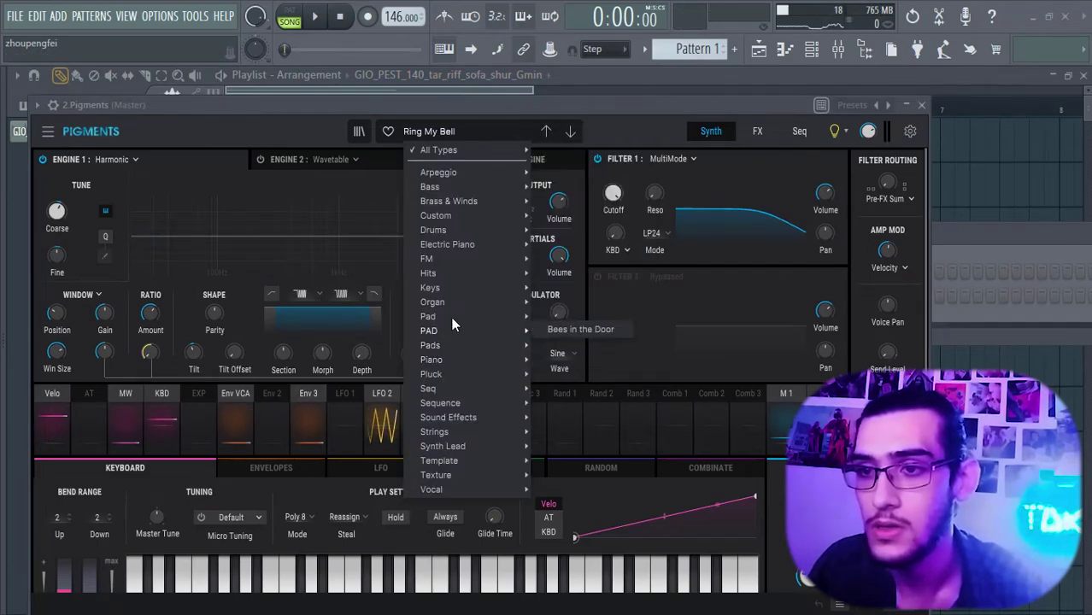
pyautogui.moveTo(459, 317)
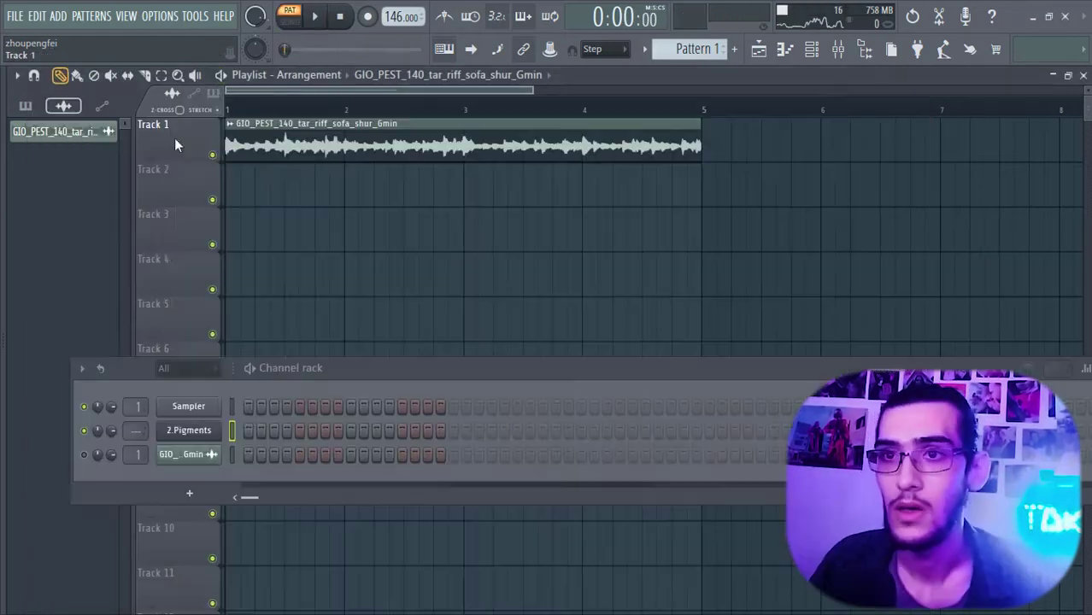
# Try to consolidate Track 1 over the full song.
pyautogui.rightClick(175, 138)
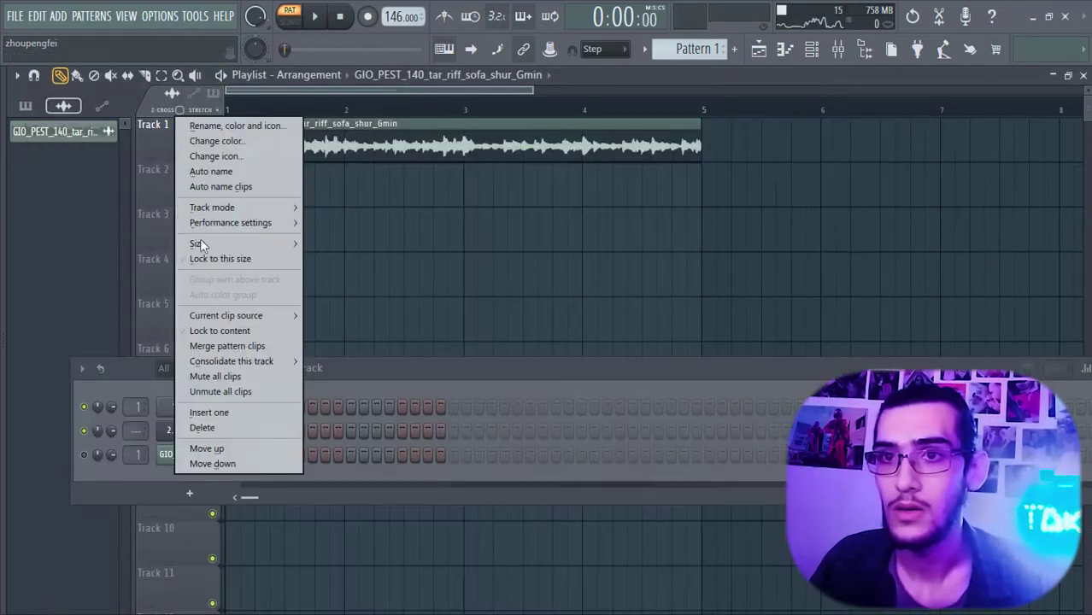
pyautogui.moveTo(243, 362)
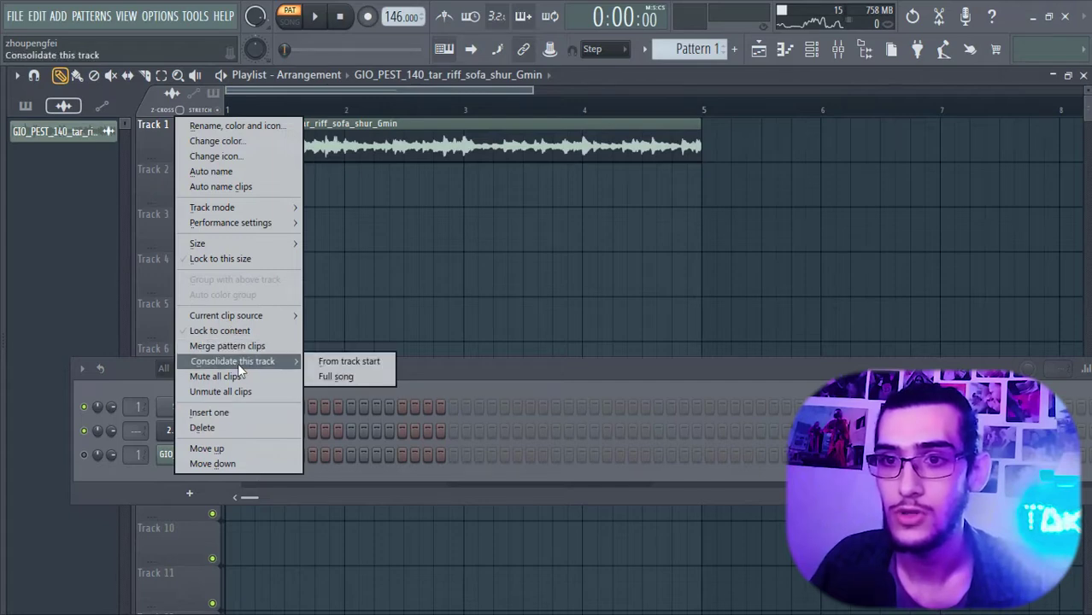
pyautogui.click(359, 376)
# Consolidate the two tar loop clips on Track 1, spanning bars 1 to 9, into one audio clip.
pyautogui.moveTo(273, 87); pyautogui.dragTo(229, 106)
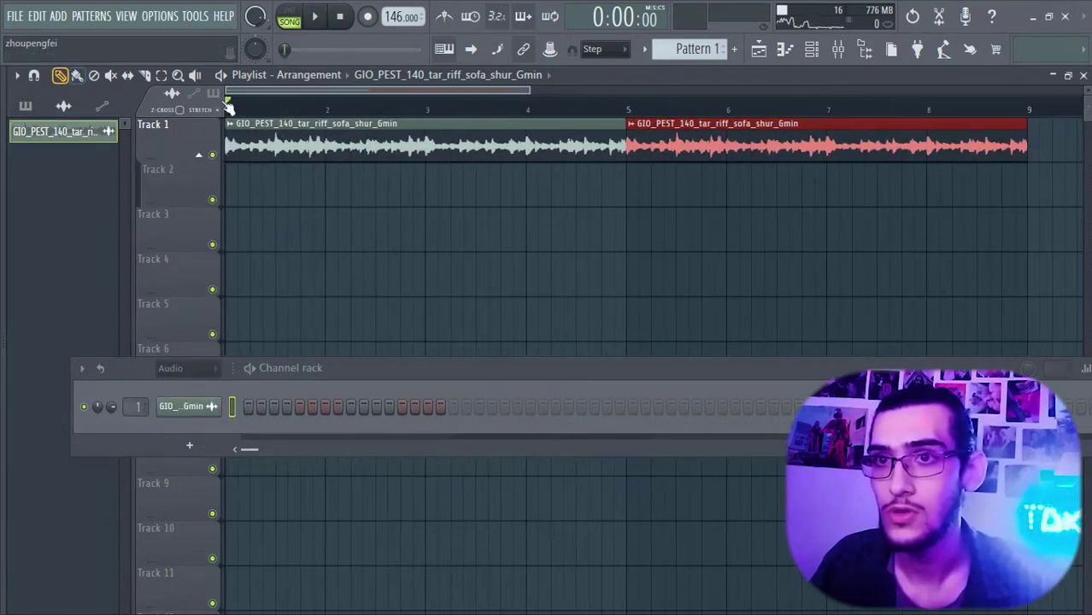
pyautogui.moveTo(466, 90); pyautogui.dragTo(670, 92)
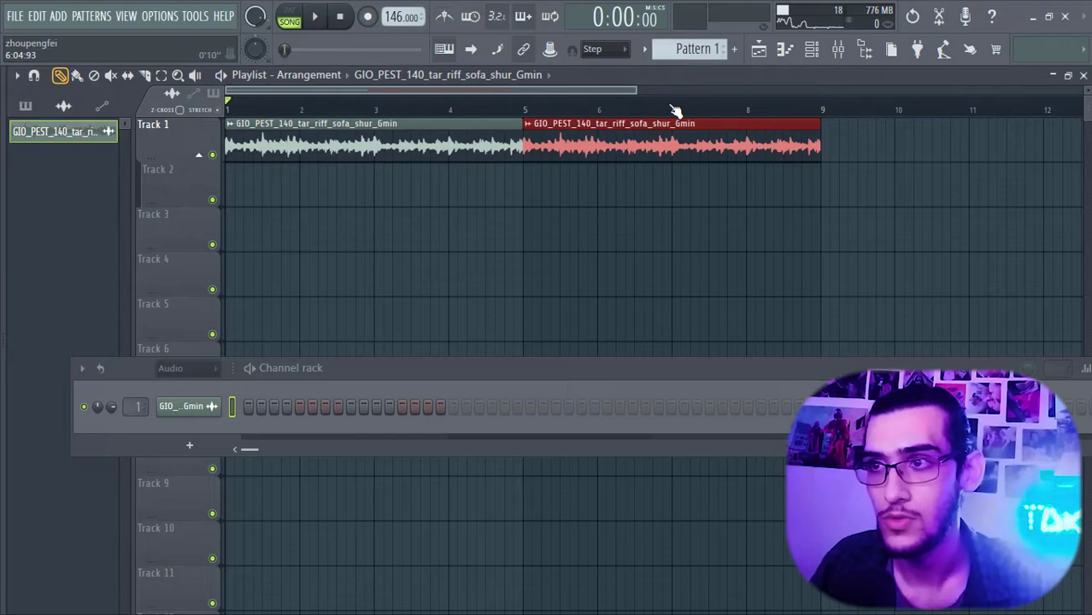
pyautogui.hotkey('ctrl', 'alt', 'c')
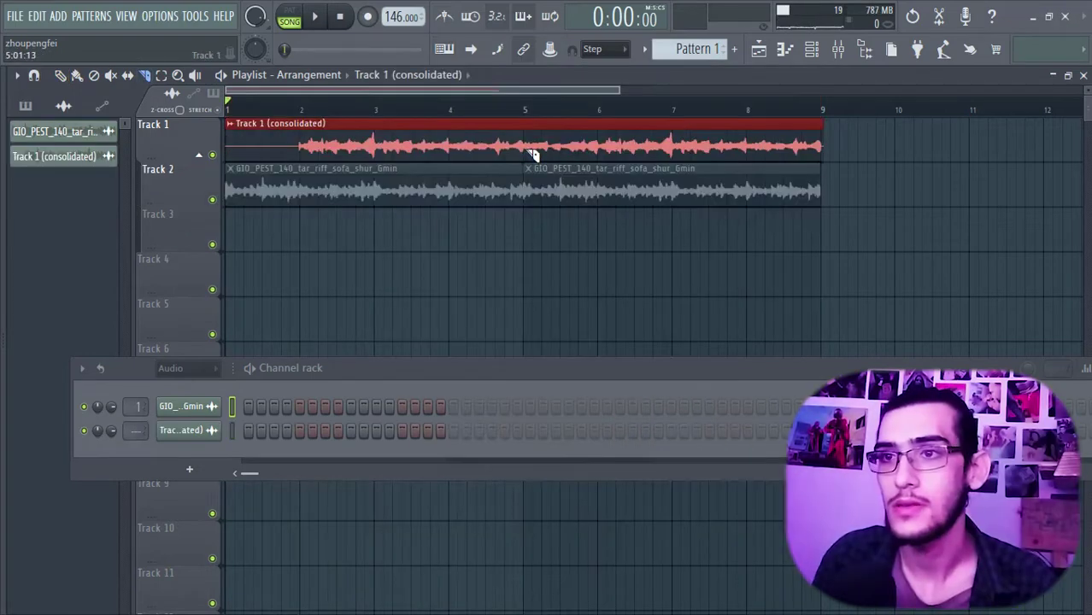
# Slice the consolidated clip at bars 2, 5 and 6, and fill the silent first bar with a copy of the bar 5 slice.
pyautogui.click(525, 153)
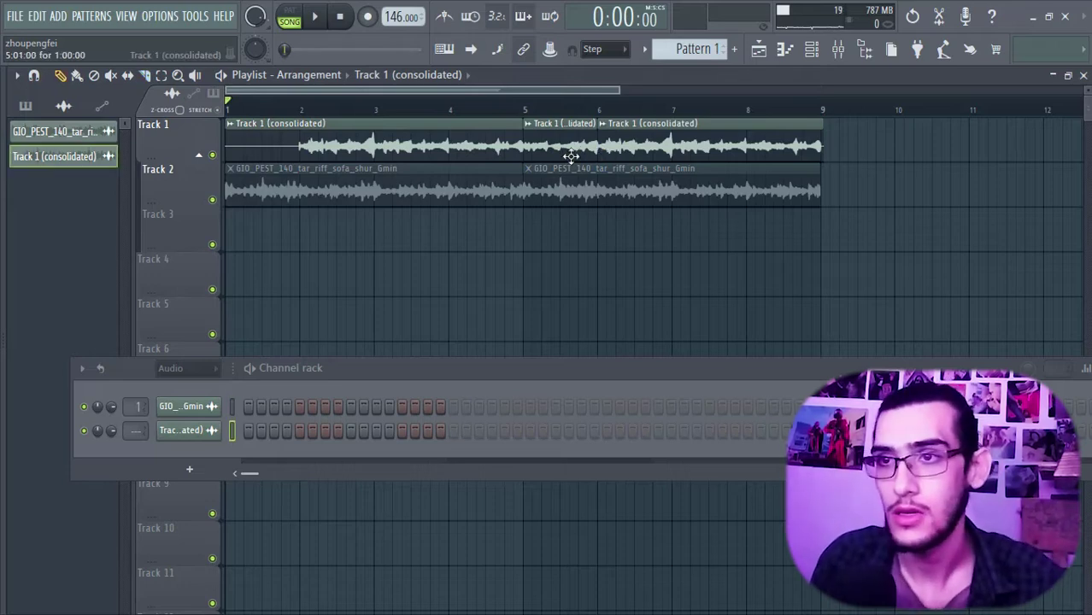
pyautogui.click(253, 249)
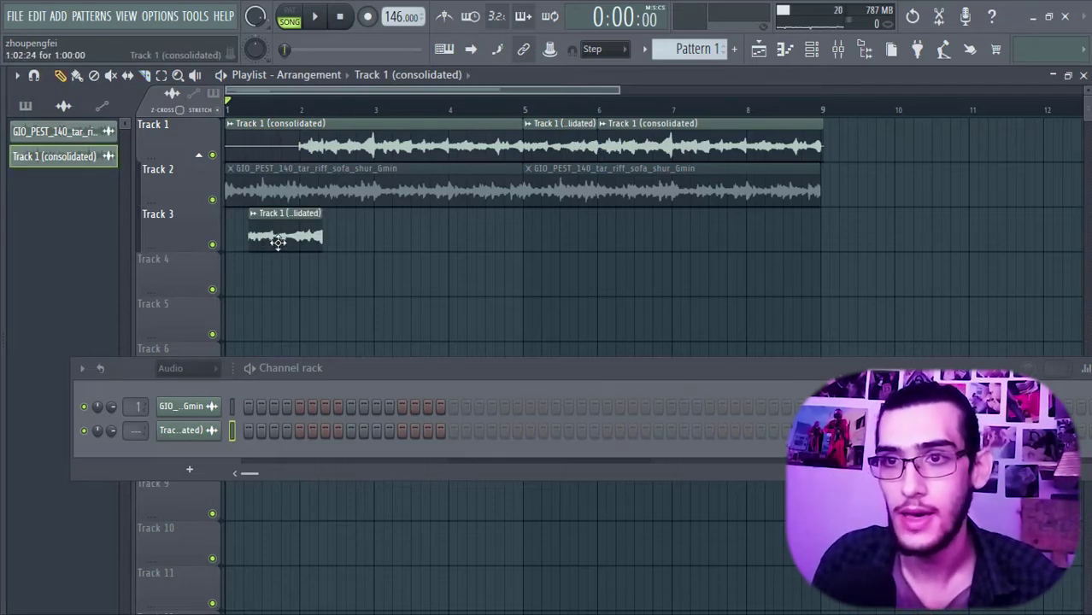
pyautogui.moveTo(276, 239); pyautogui.dragTo(250, 237)
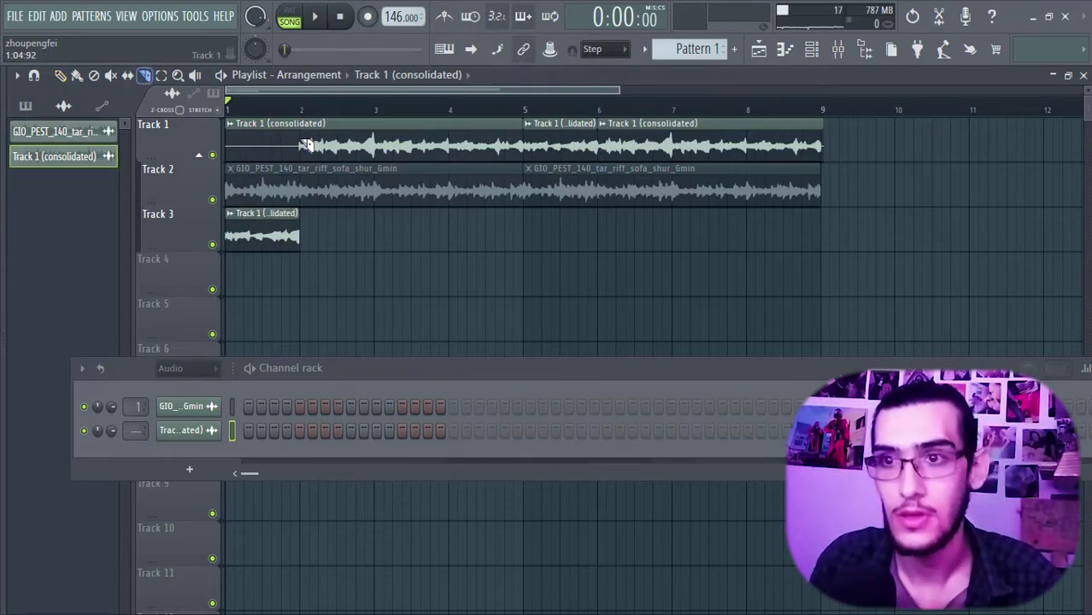
pyautogui.moveTo(306, 146); pyautogui.dragTo(302, 145)
pyautogui.moveTo(275, 239); pyautogui.dragTo(270, 146)
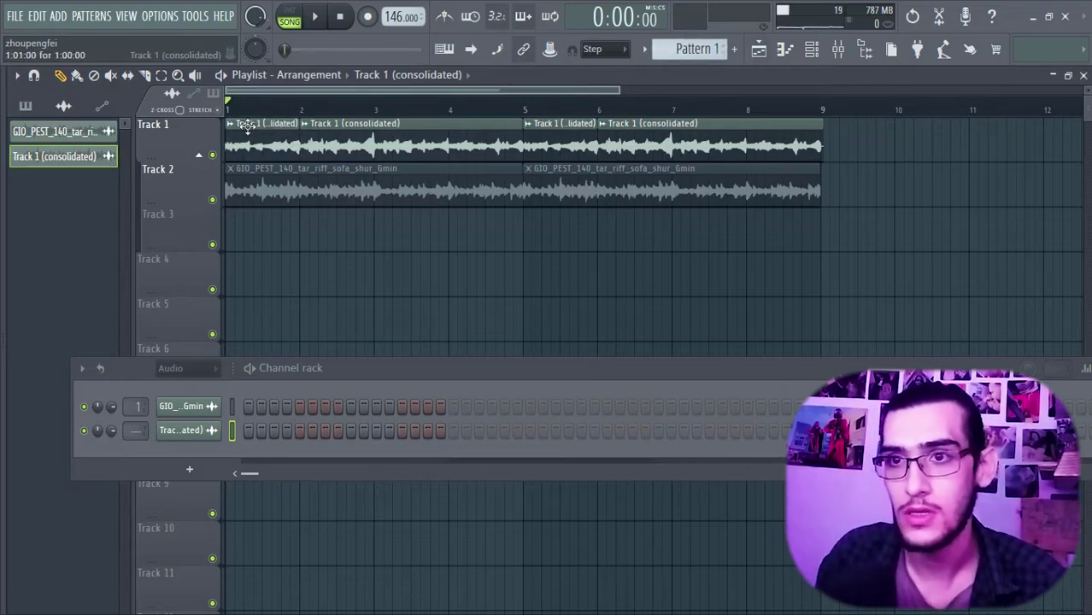
# Reorder Track 1 with the three-bar clip at bar 1 and the one-bar slice at bar 4, and audition the arrangement.
pyautogui.moveTo(240, 147); pyautogui.dragTo(333, 237)
pyautogui.moveTo(342, 146); pyautogui.dragTo(88, 139)
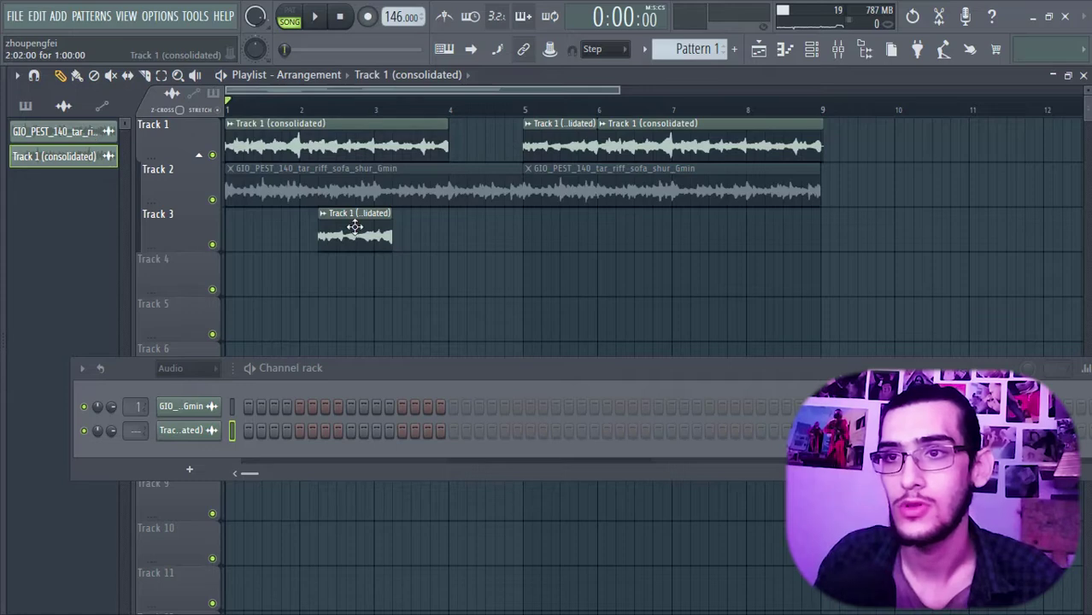
pyautogui.moveTo(354, 227); pyautogui.dragTo(496, 126)
pyautogui.press('space')
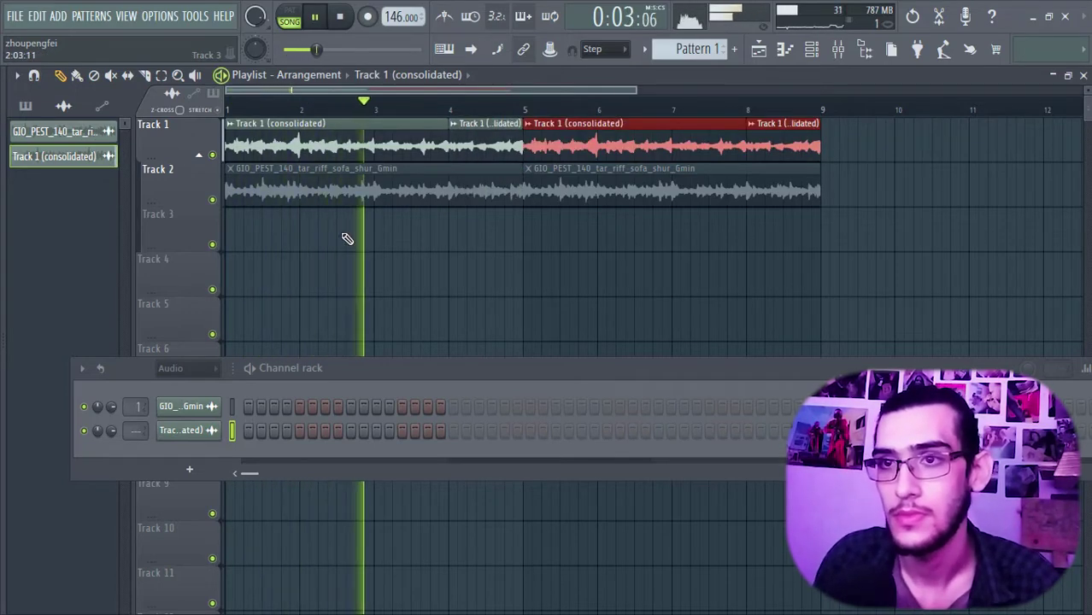
# Stop playback and start clearing the effect chain of mixer Insert 1, beginning with soothe2.
pyautogui.click(453, 224)
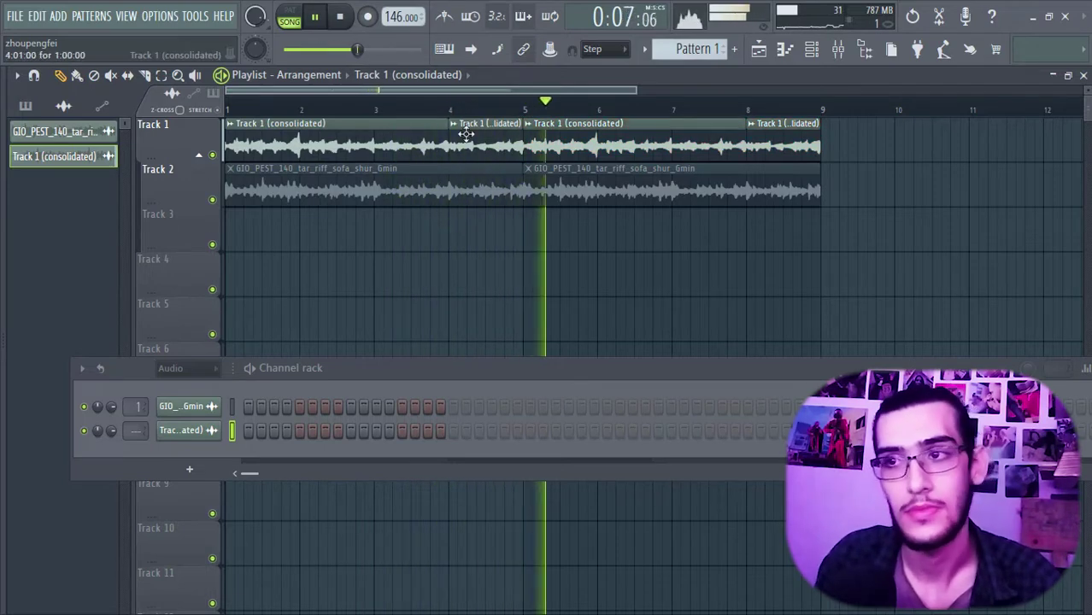
pyautogui.press('space')
pyautogui.press('F9')
pyautogui.click(241, 367)
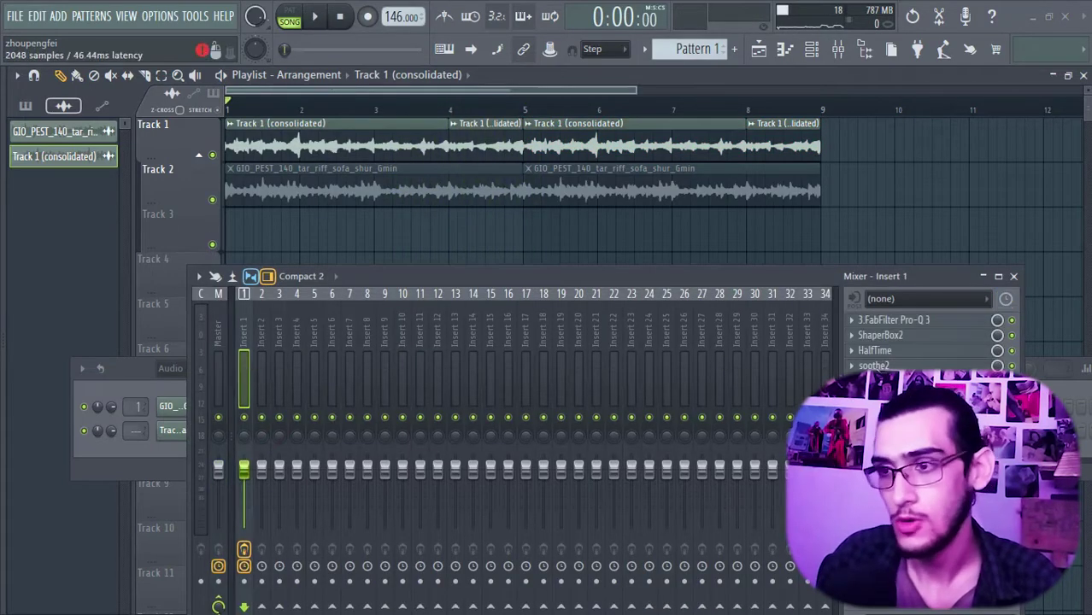
pyautogui.rightClick(855, 366)
pyautogui.click(856, 364)
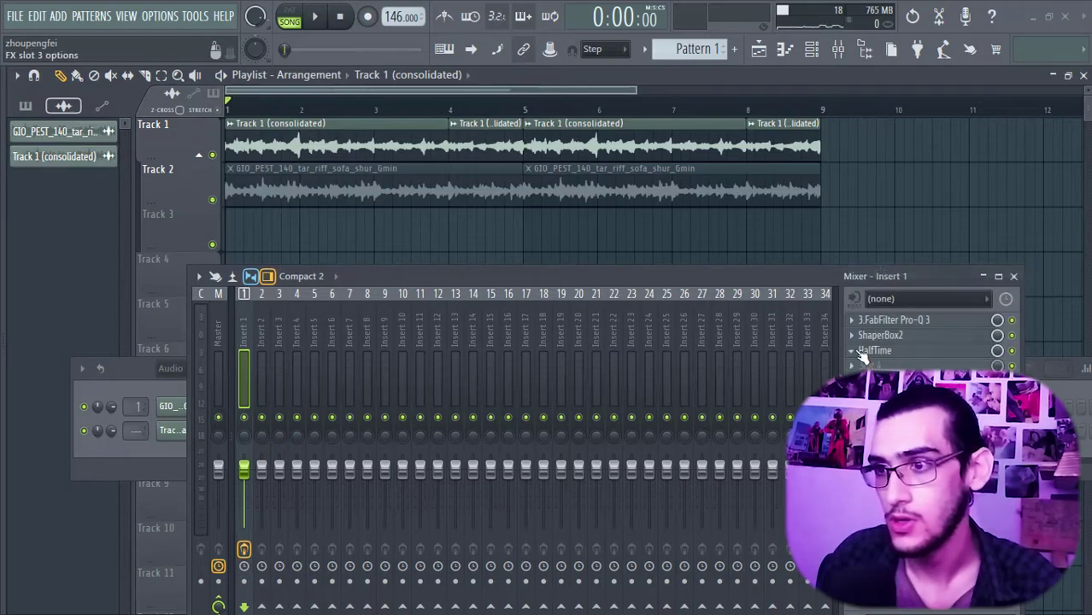
pyautogui.rightClick(856, 366)
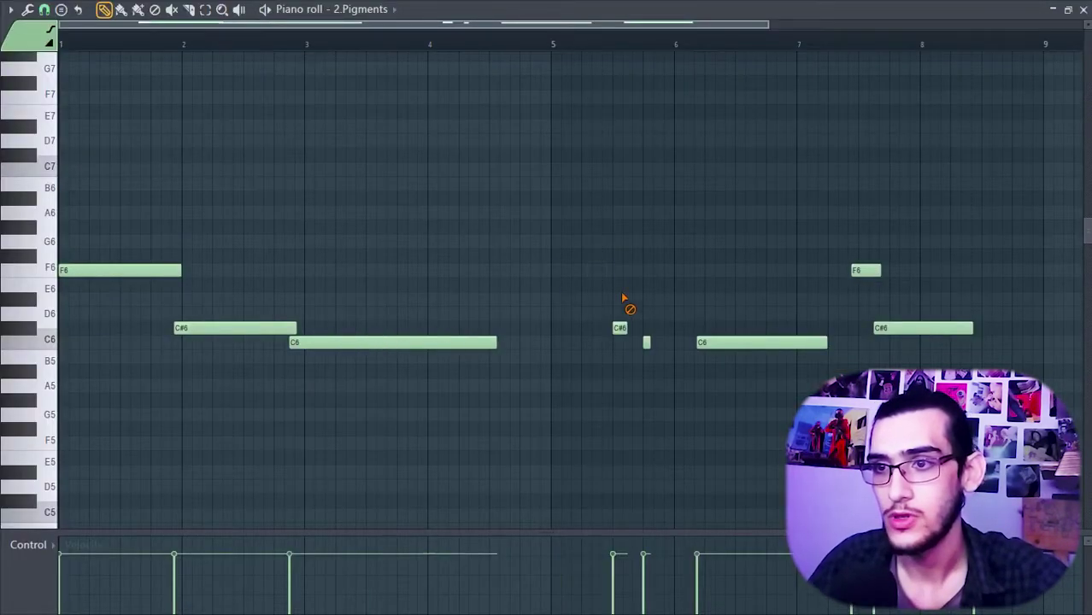
# Delete the extra Pigments notes after bar 5 and extend the last C6 note to the start of bar 5.
pyautogui.rightClick(701, 345)
pyautogui.rightClick(884, 329)
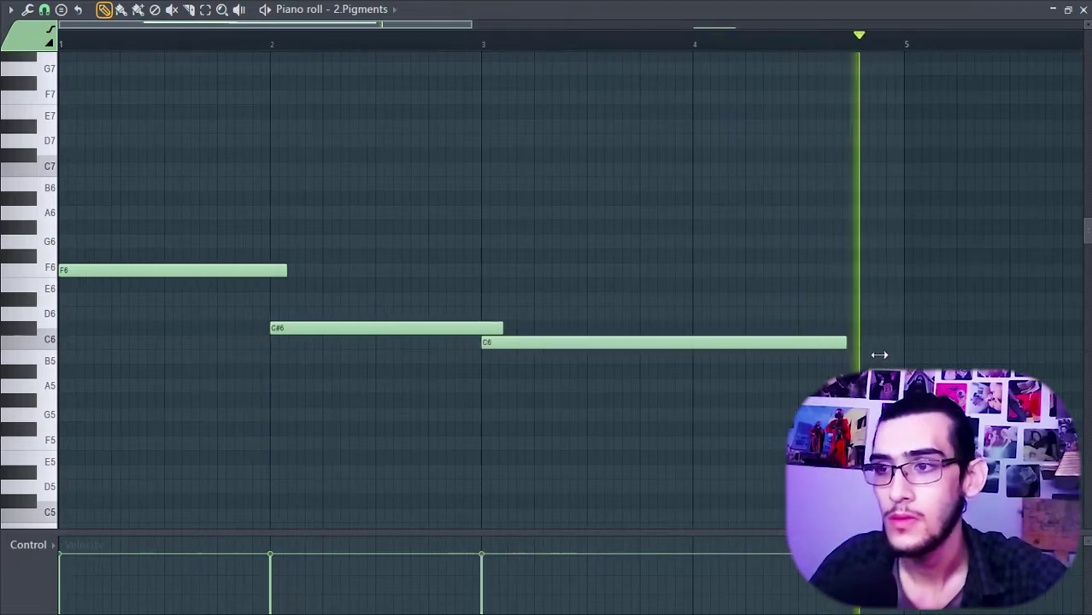
pyautogui.moveTo(880, 356); pyautogui.dragTo(902, 359)
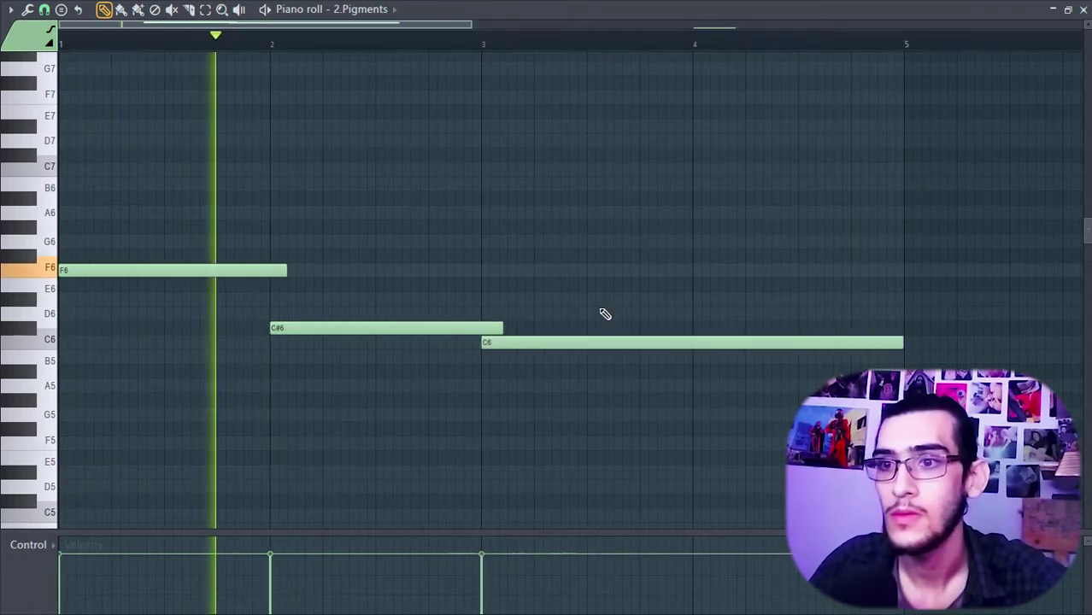
# Duplicate the F6, C#6 and C6 Pigments notes into bars 5 to 9.
pyautogui.moveTo(577, 369); pyautogui.dragTo(254, 241)
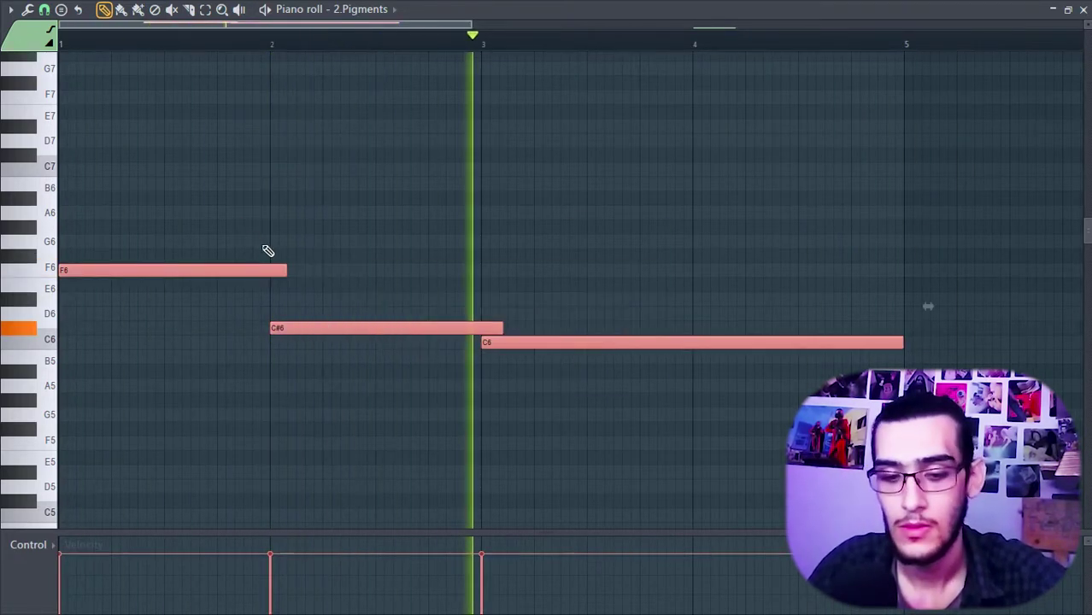
pyautogui.hotkey('ctrl', 'b')
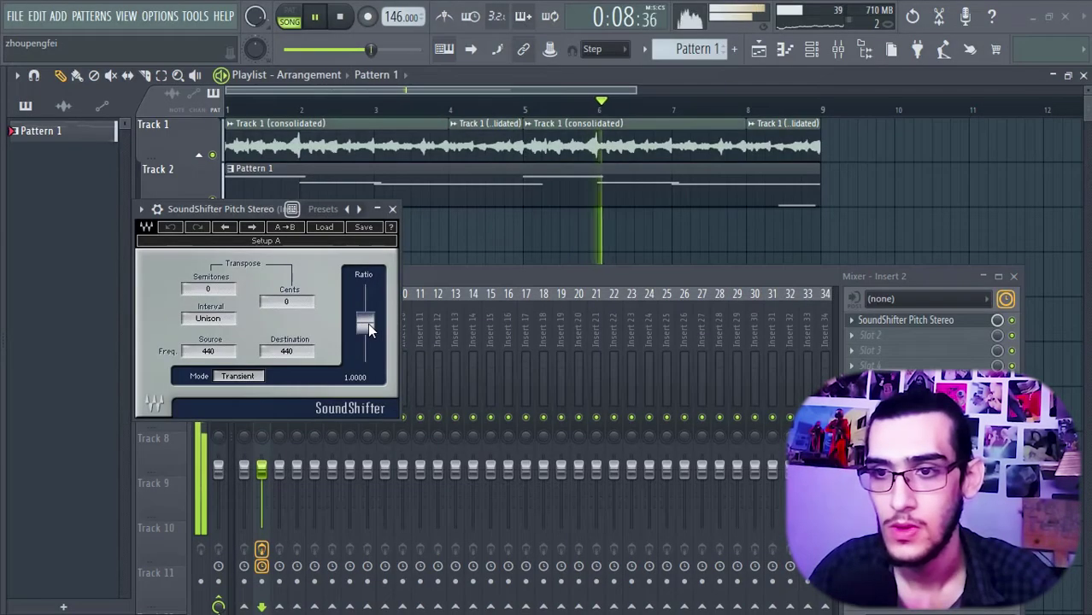
# Transpose SoundShifter Pitch Stereo on Insert 2 down 12 semitones and play the song with it.
pyautogui.press('space')
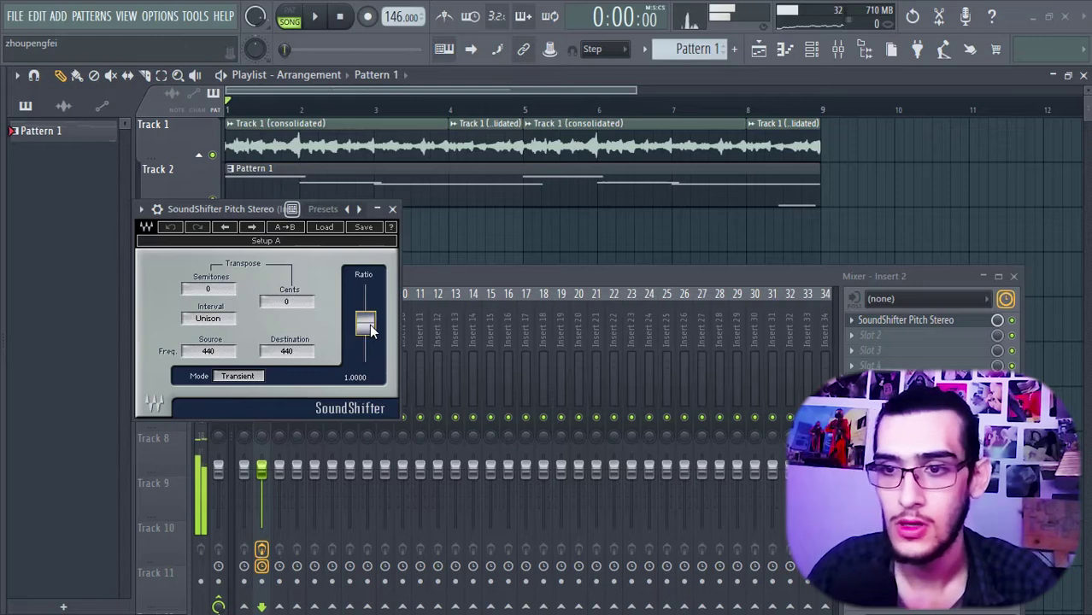
pyautogui.moveTo(369, 324); pyautogui.dragTo(369, 328)
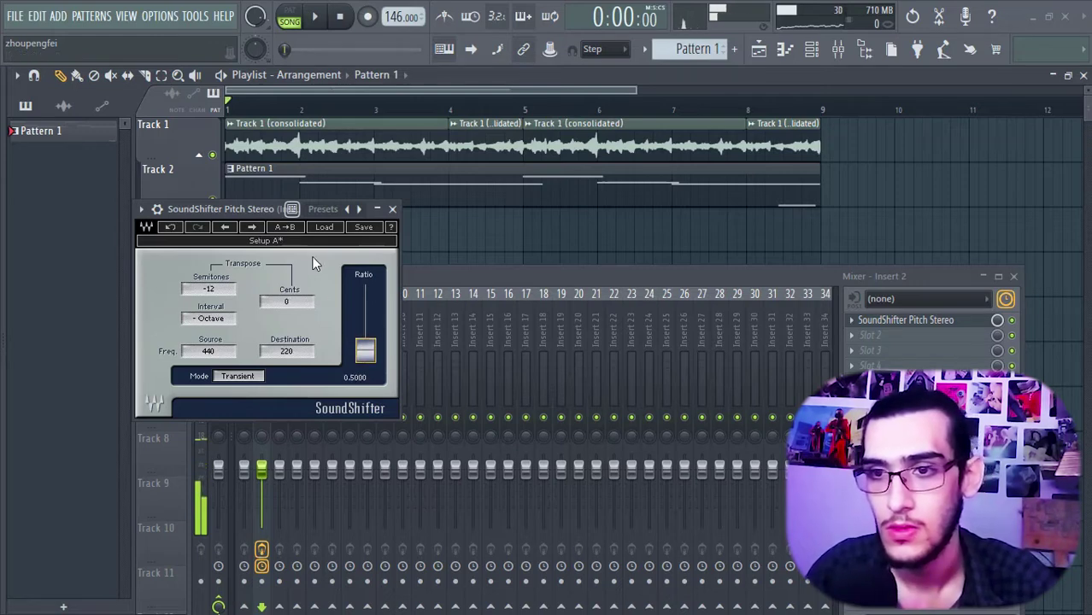
pyautogui.click(317, 21)
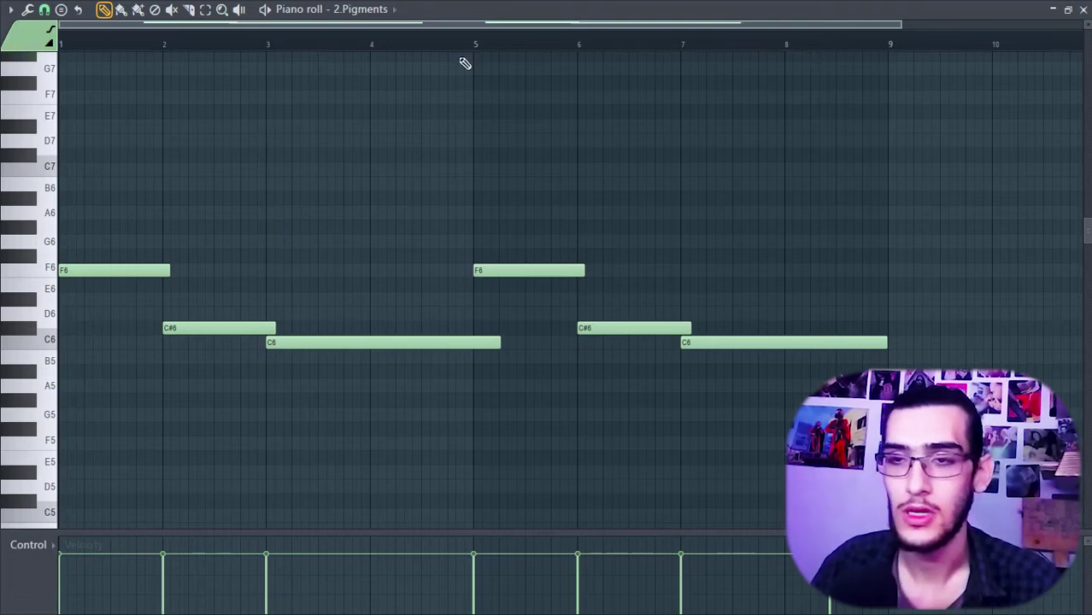
# Play back the duplicated Pigments melody in the piano roll.
pyautogui.moveTo(902, 25); pyautogui.dragTo(734, 25)
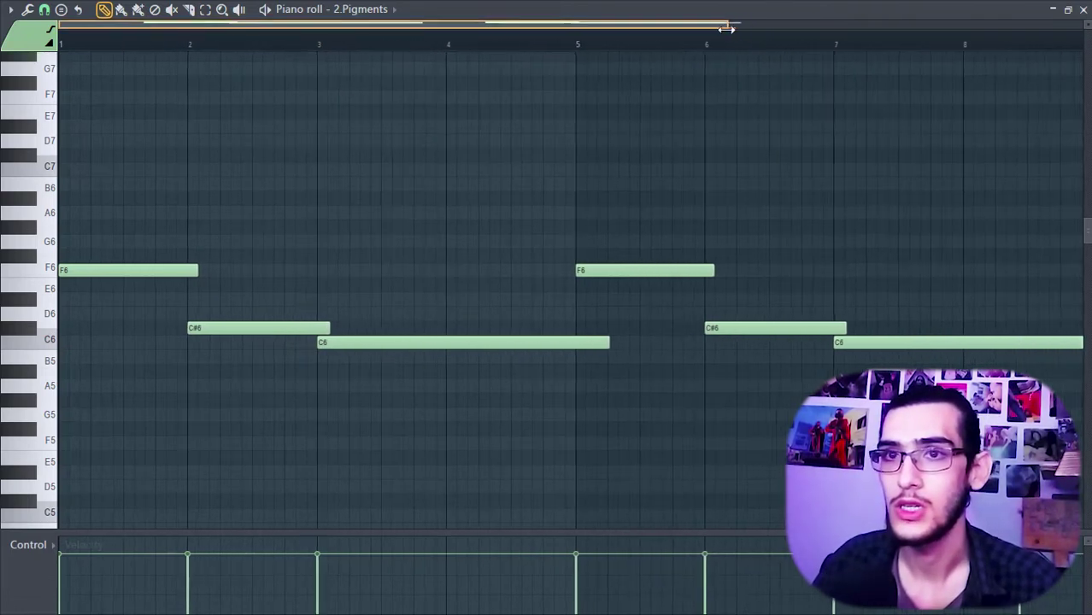
pyautogui.press('space')
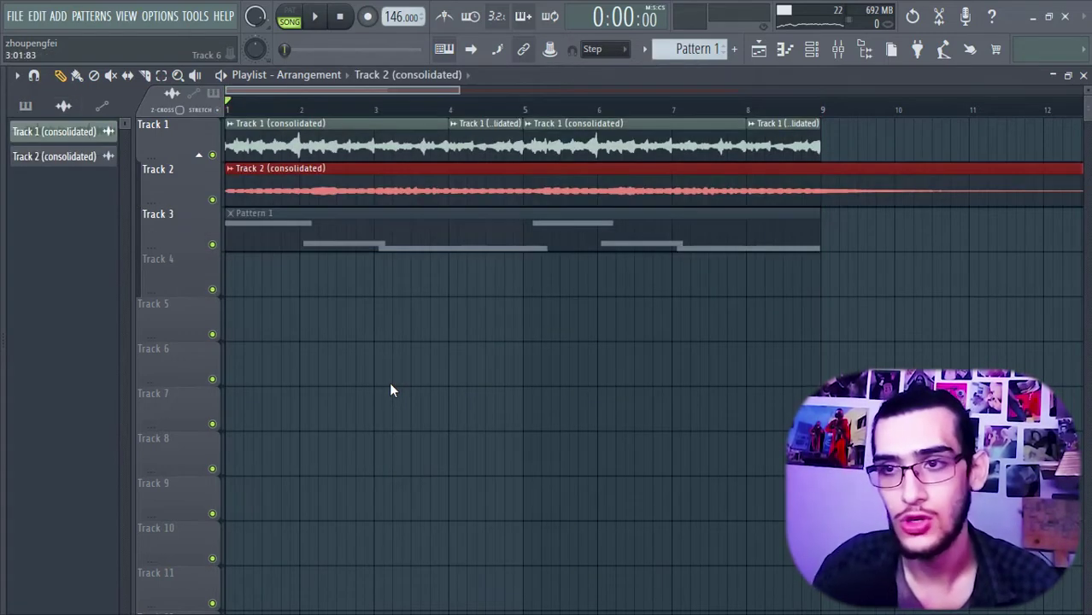
# Audition the Track 1 clips in the playlist with the other tracks muted.
pyautogui.scroll(-2, 453, 102)
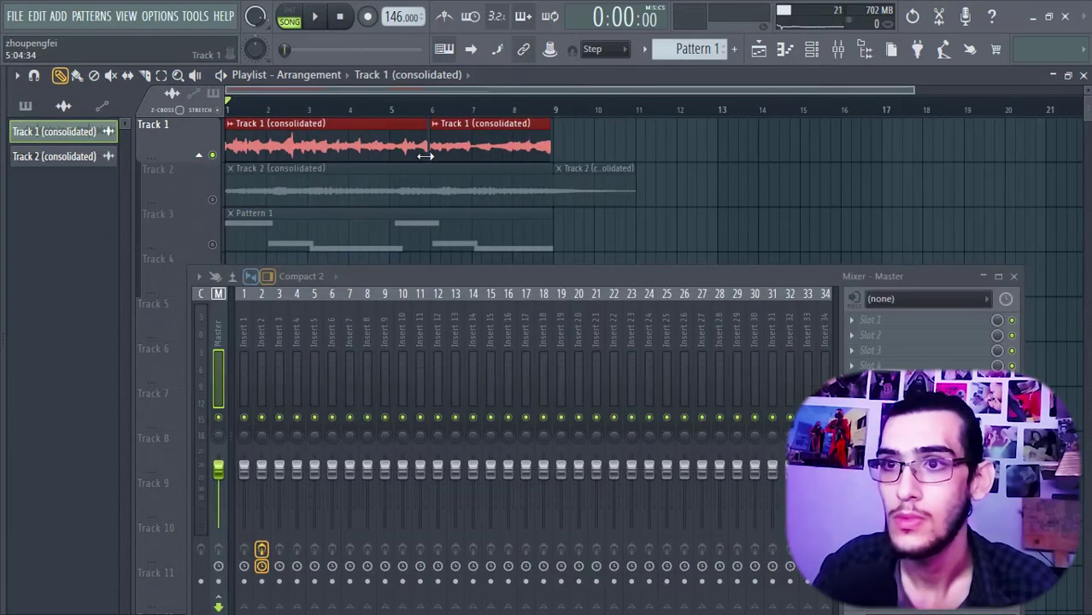
pyautogui.press('space')
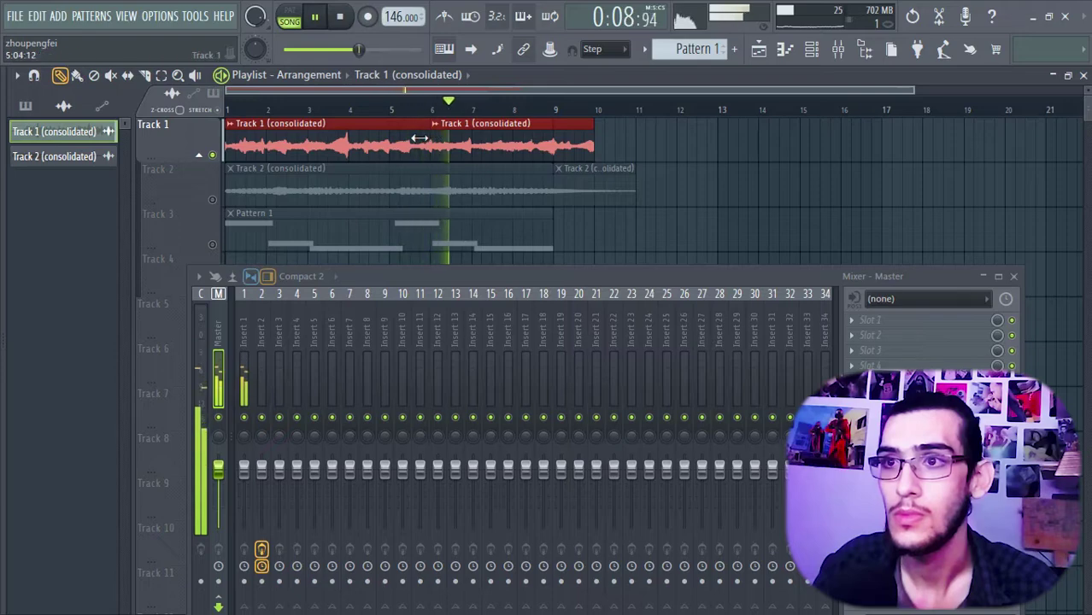
pyautogui.press('space')
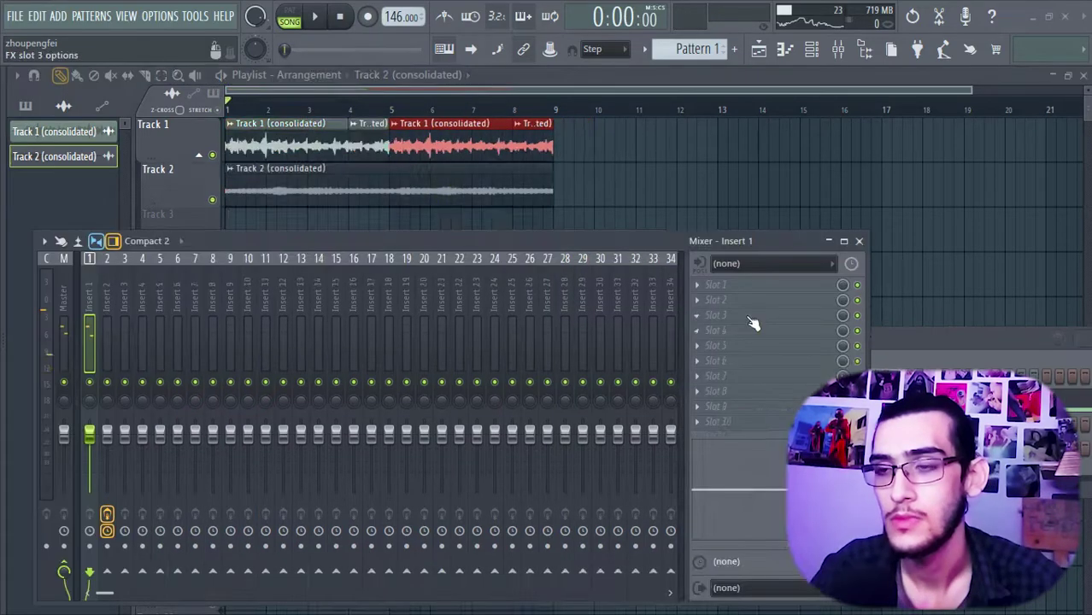
# Load Rift into effect slot 3 of mixer Insert 1.
pyautogui.click(752, 322)
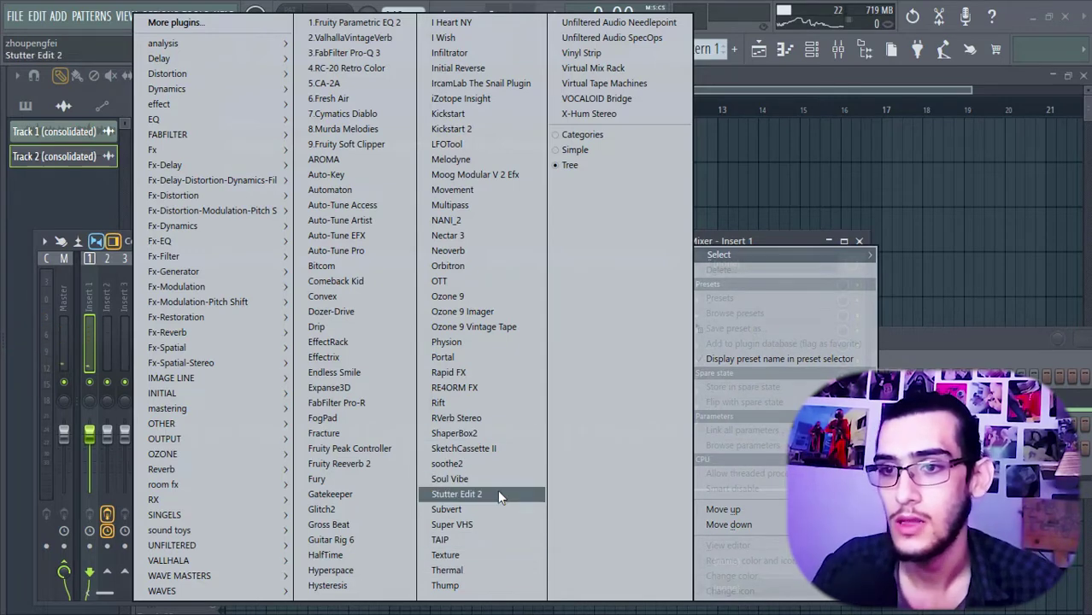
pyautogui.click(499, 406)
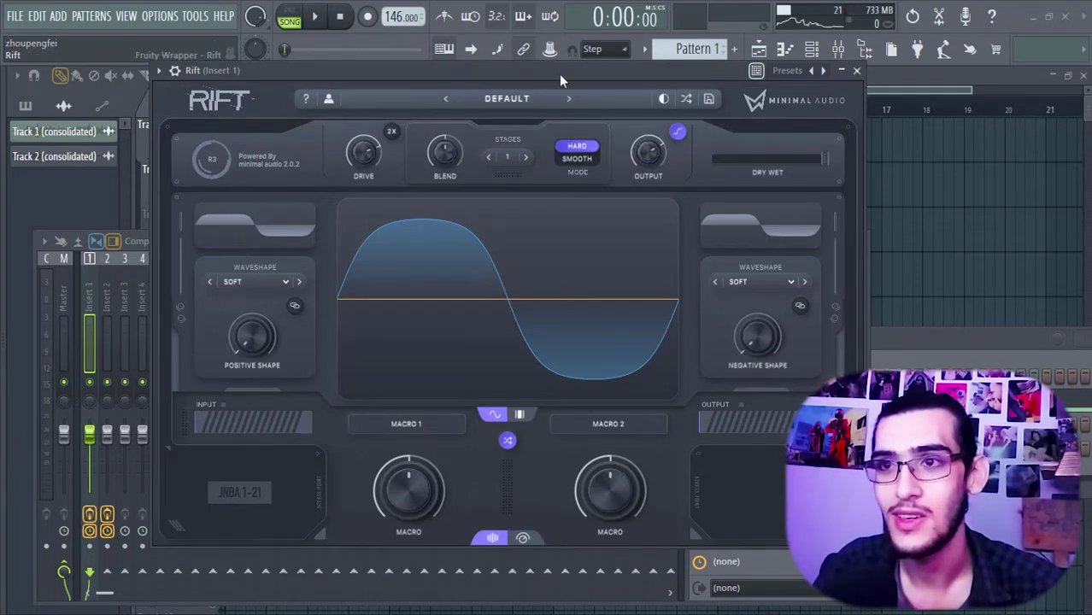
# Browse Rift's presets during playback, settle on MP - Lunar Scapes, and close the plugin and mixer.
pyautogui.click(501, 99)
pyautogui.click(517, 94)
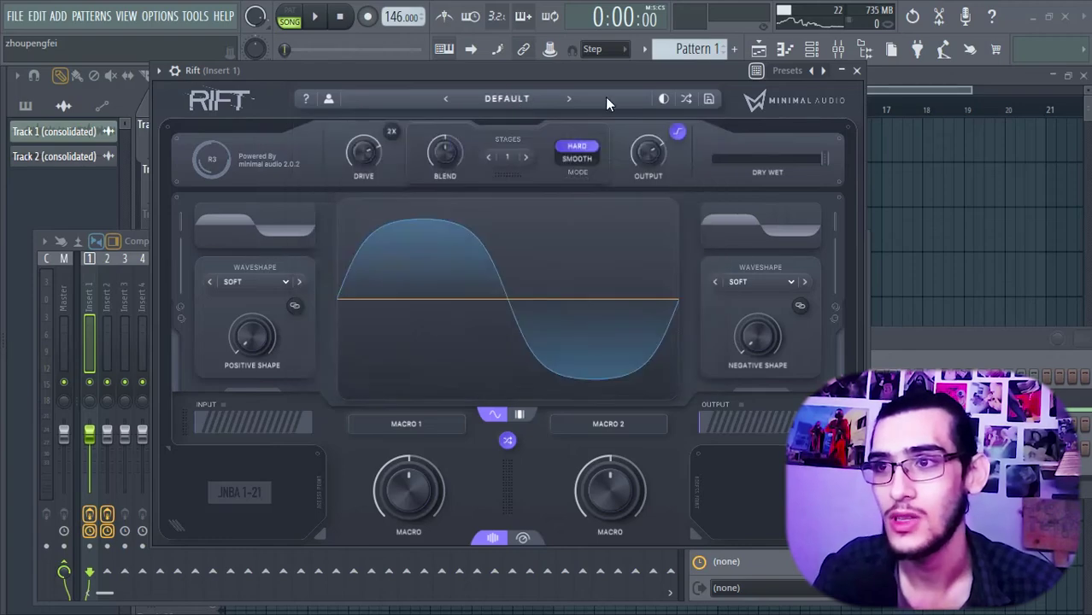
pyautogui.click(522, 101)
pyautogui.click(568, 101)
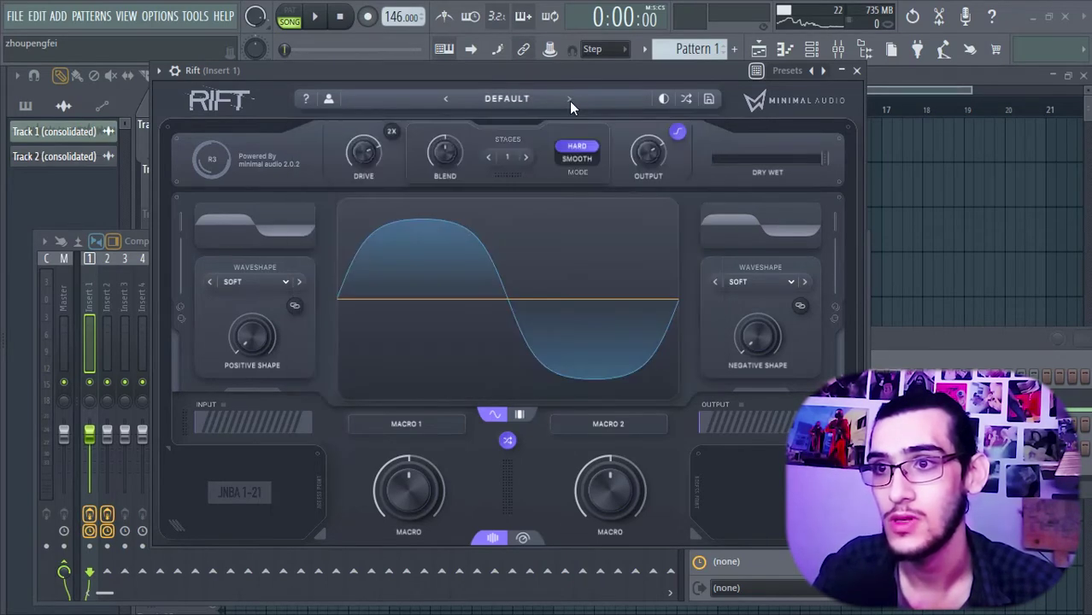
pyautogui.press('space')
pyautogui.click(569, 99)
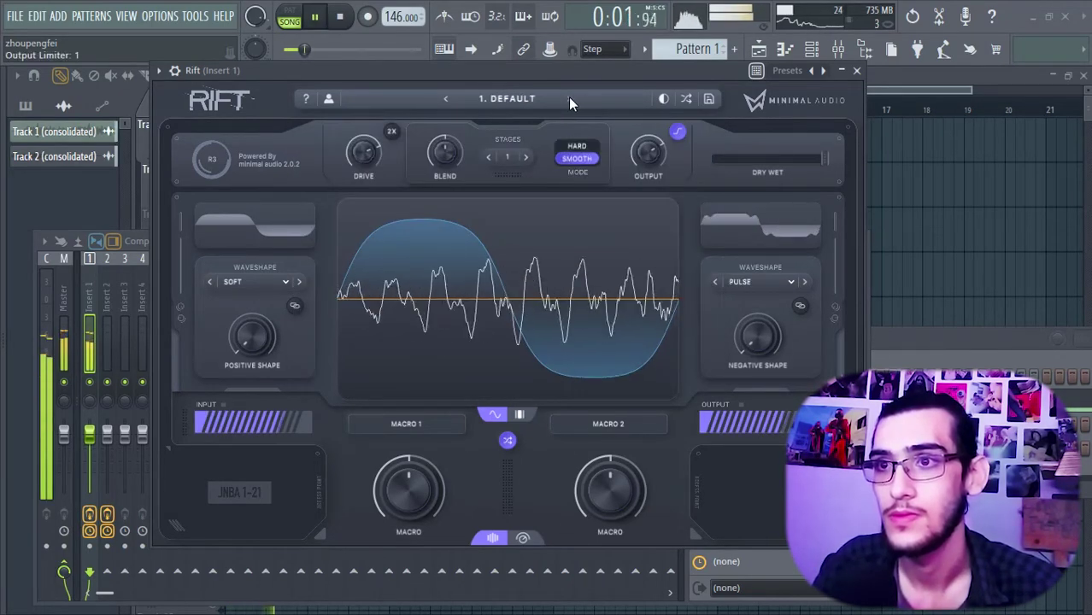
pyautogui.click(568, 98)
pyautogui.click(569, 98)
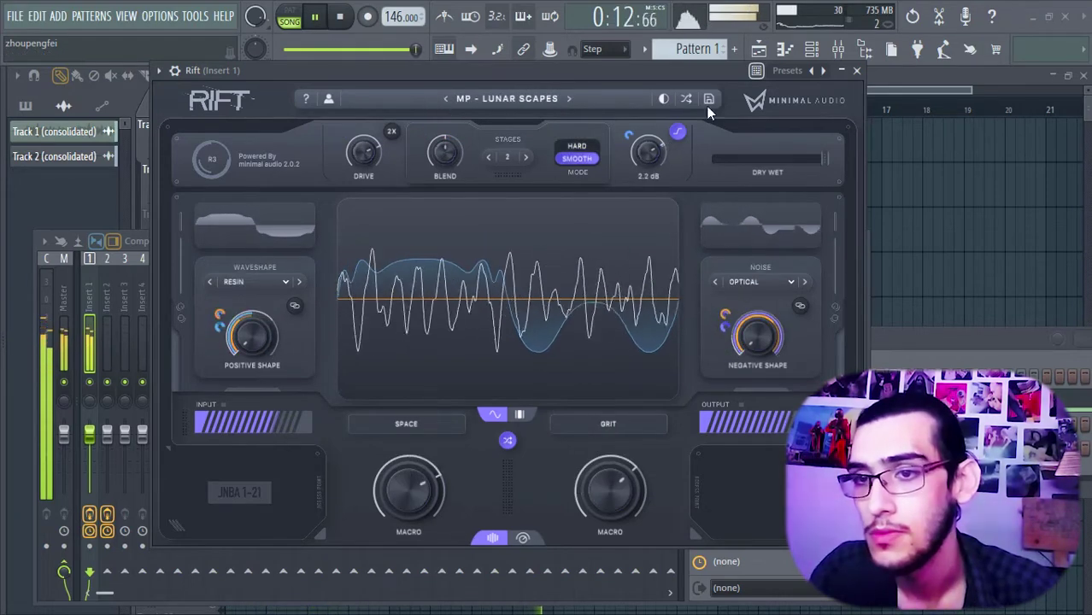
pyautogui.click(856, 70)
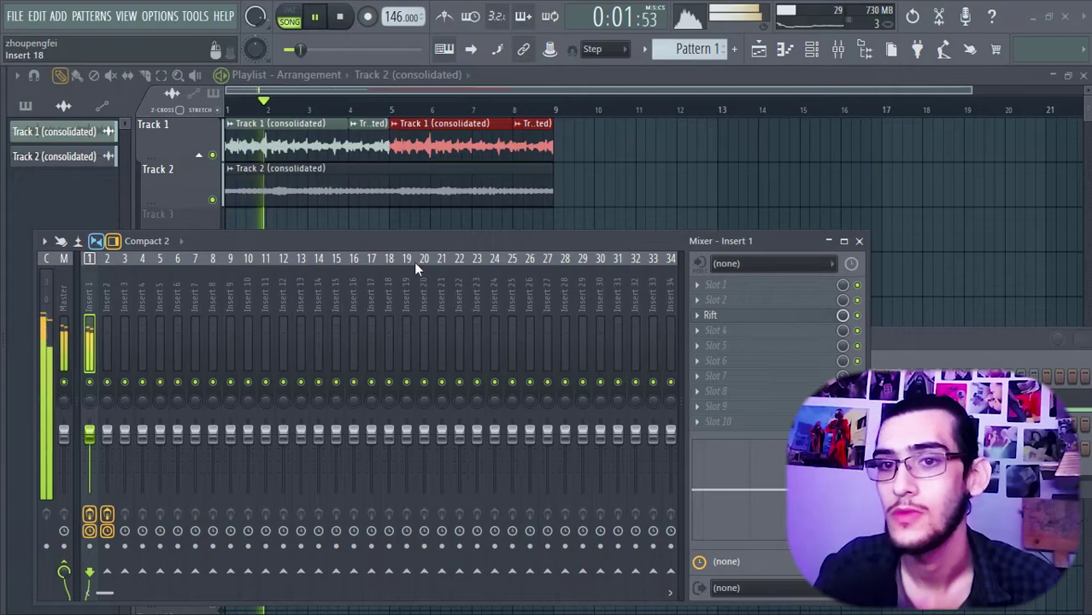
pyautogui.click(859, 241)
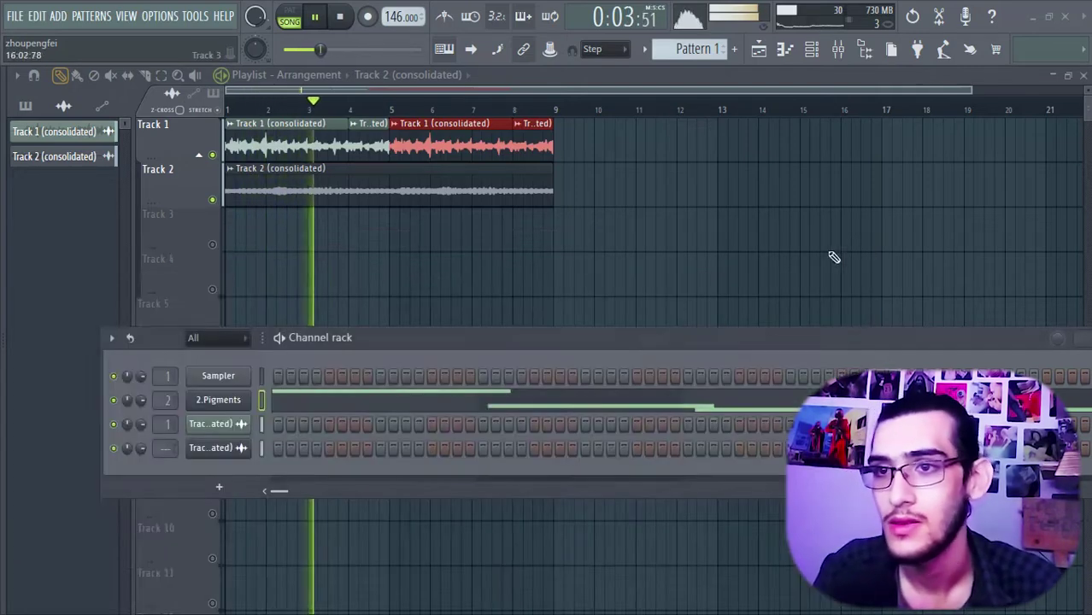
# Stop playback, reveal the sample browser and find the snare samples in Jay Cactus The Prick Kit Vol 4.
pyautogui.moveTo(581, 350); pyautogui.dragTo(623, 337)
pyautogui.press('space')
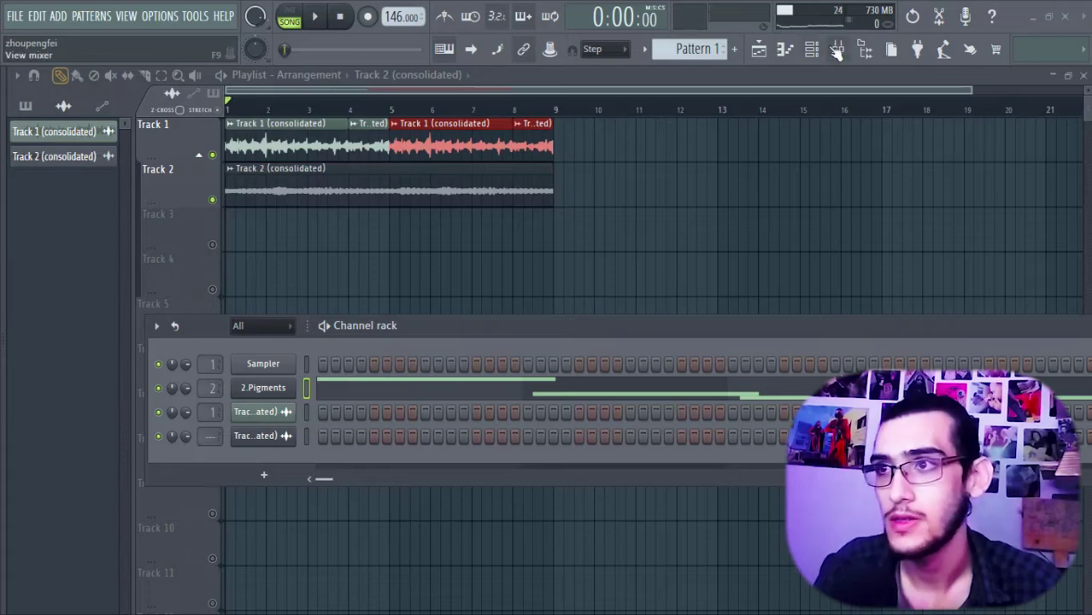
pyautogui.moveTo(2, 300); pyautogui.dragTo(321, 301)
pyautogui.scroll(-5, 30, 273)
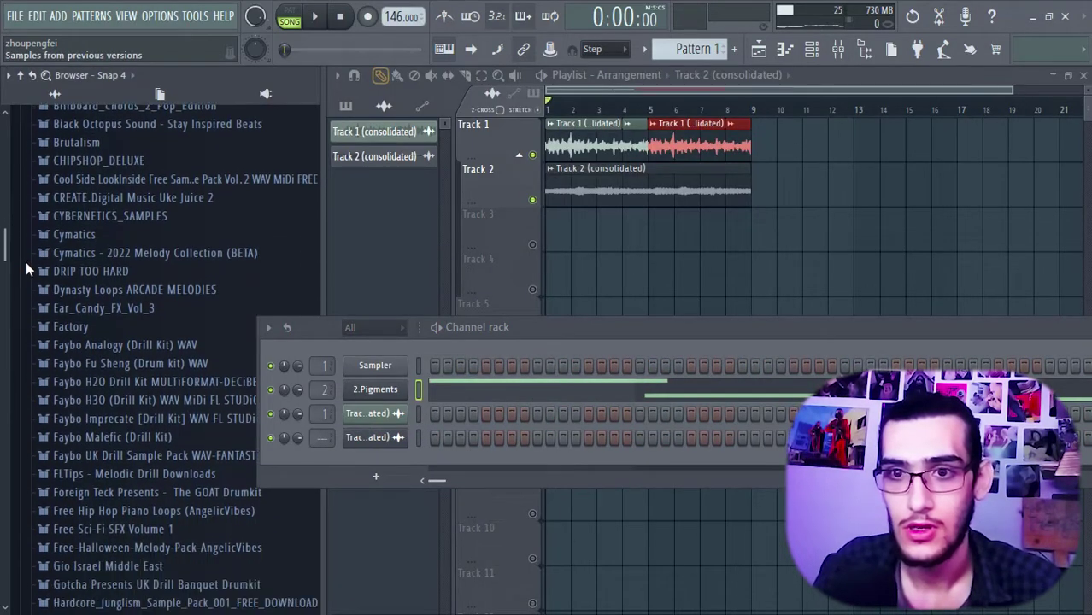
pyautogui.scroll(3, 28, 274)
pyautogui.scroll(-8, 29, 273)
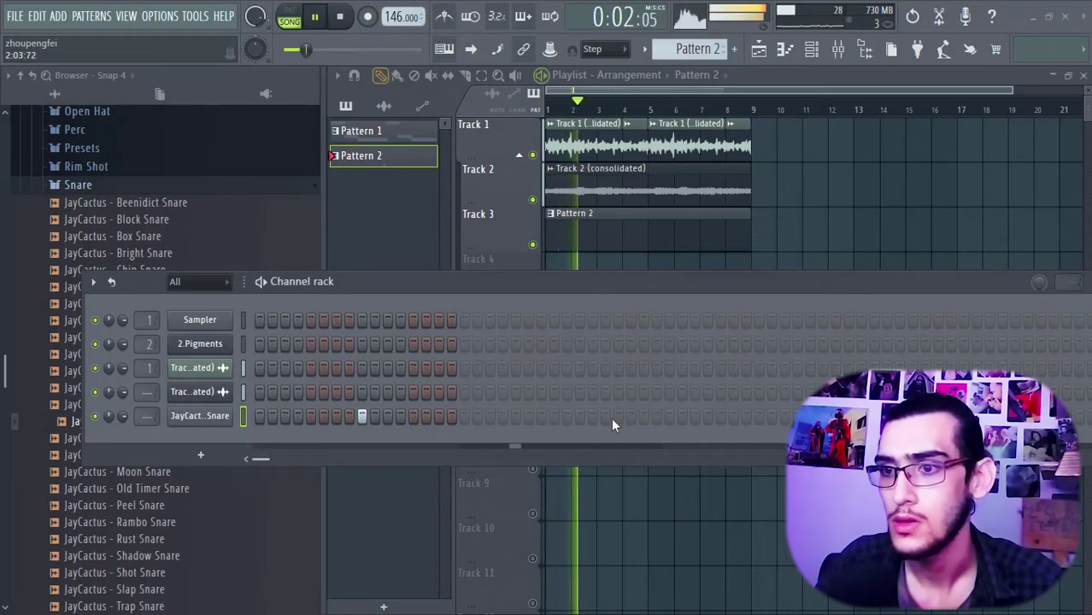
# Try the second snare hit on step 25 of Pattern 2 and settle on step 29 while auditioning it.
pyautogui.click(567, 416)
pyautogui.rightClick(567, 416)
pyautogui.press('space')
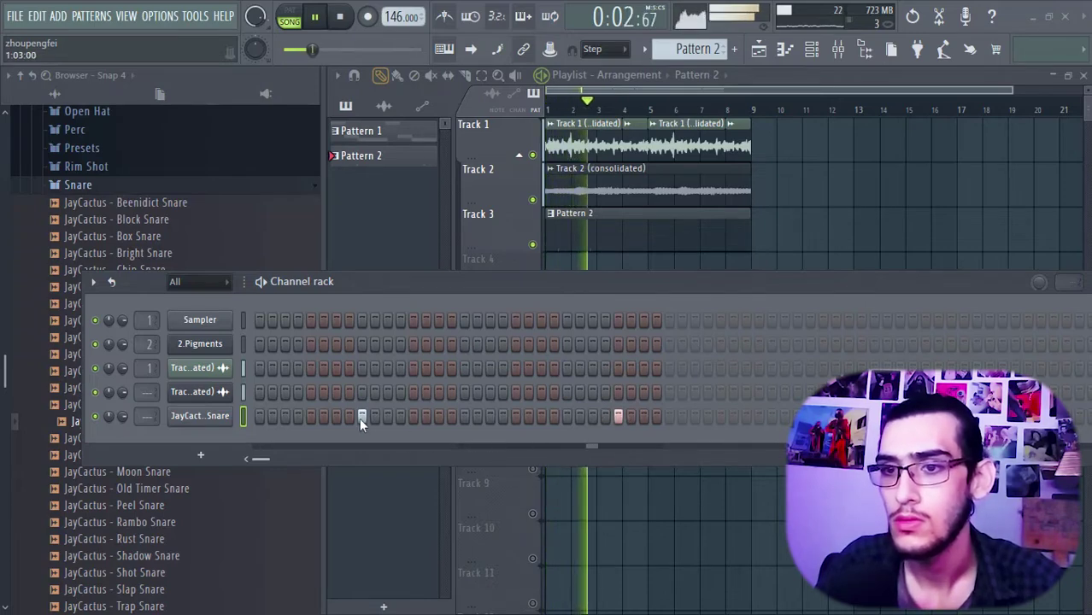
# Add JayCactus - Ridonculous Kick as a channel and place kicks on steps 1 and 5 of Pattern 2, checking playback.
pyautogui.moveTo(136, 448); pyautogui.dragTo(495, 409)
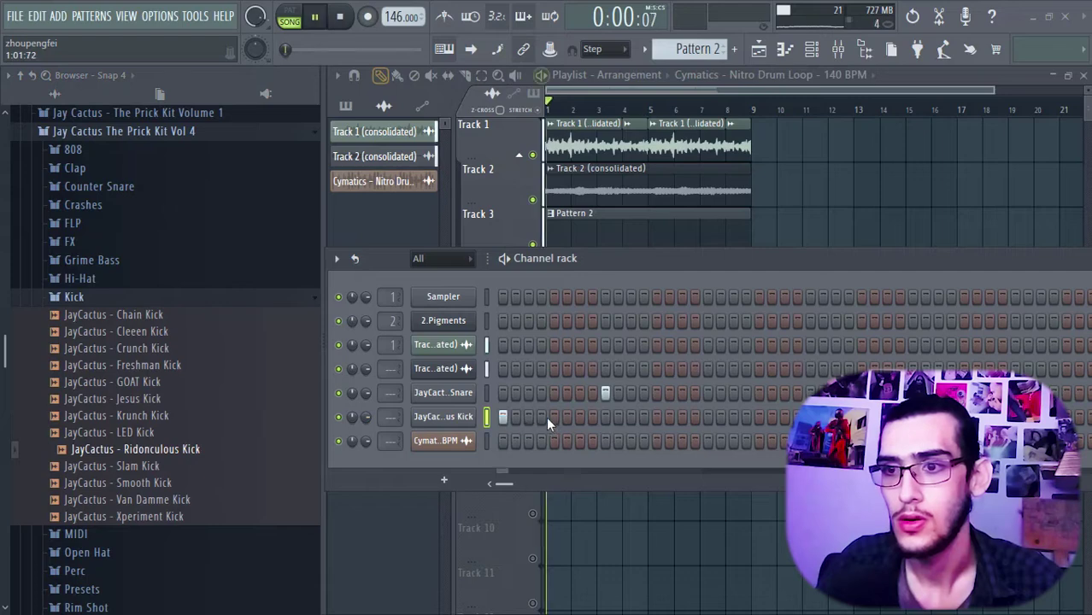
pyautogui.click(554, 417)
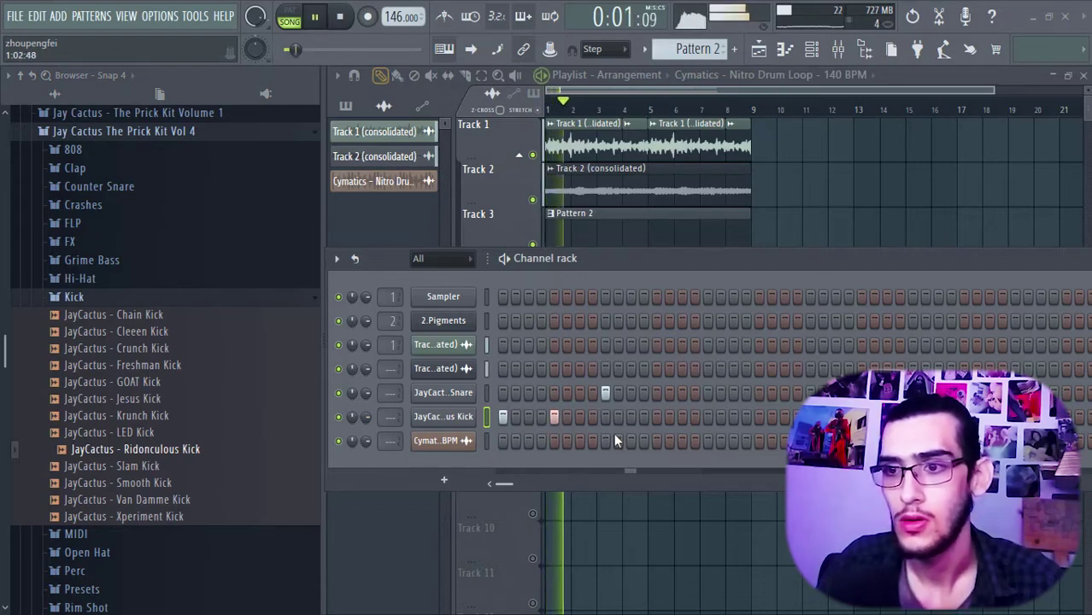
pyautogui.press('space')
pyautogui.press('space')
# Try a kick on step 17 of Pattern 2, replace it with one on step 21, and stop playback.
pyautogui.click(708, 417)
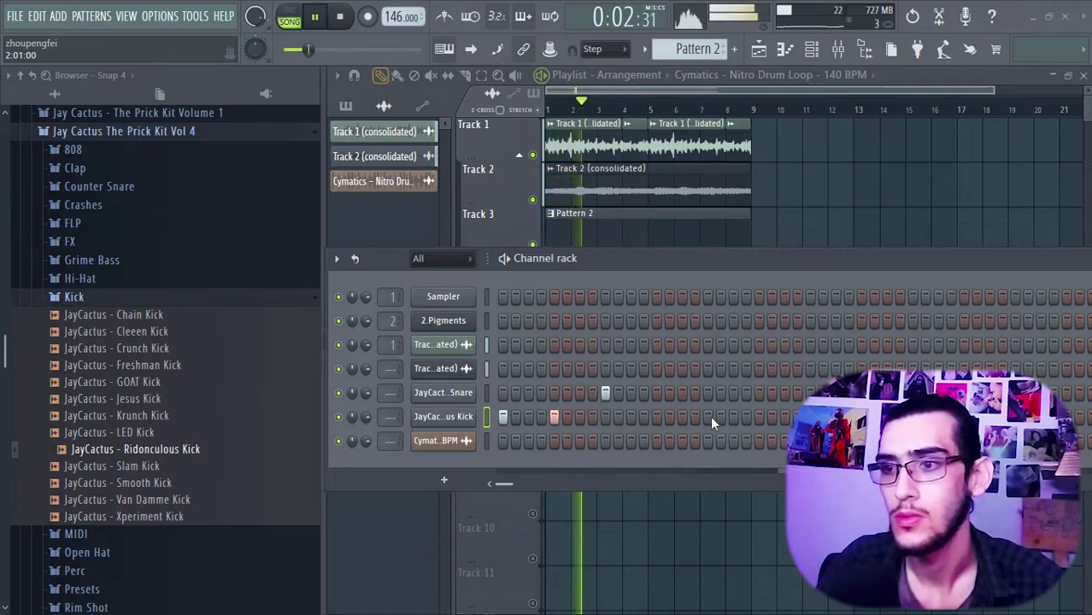
pyautogui.click(708, 417)
pyautogui.click(757, 415)
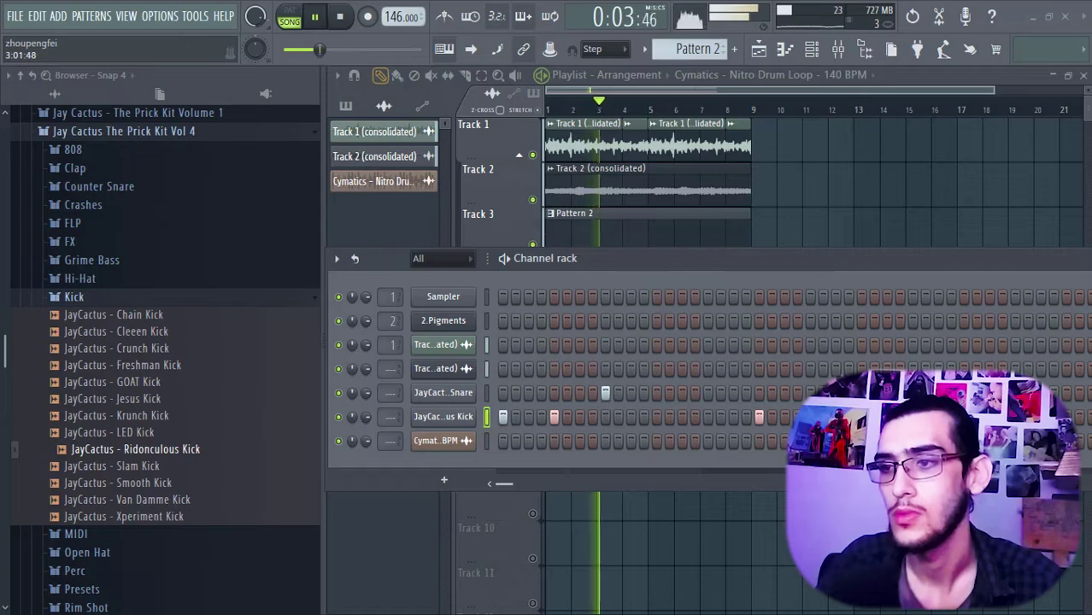
pyautogui.press('space')
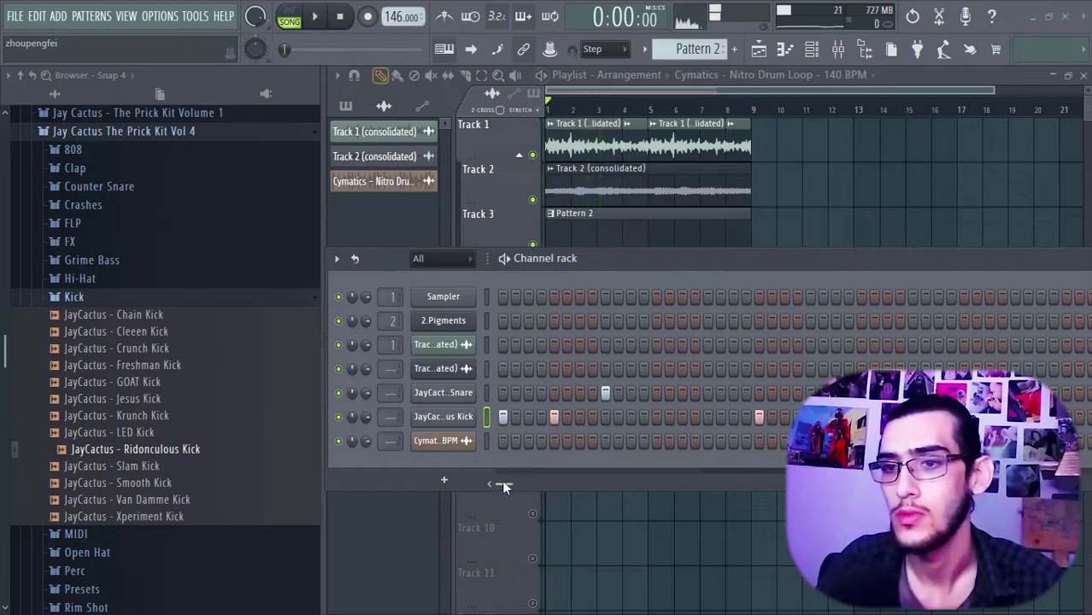
# Mute Pattern 2 on Track 3 and enable the Cymatics Nitro drum loop on Track 4 to audition it.
pyautogui.moveTo(503, 481)
pyautogui.mouseDown()
pyautogui.moveTo(527, 484)
pyautogui.moveTo(494, 475)
pyautogui.mouseUp()
pyautogui.moveTo(593, 261); pyautogui.dragTo(593, 358)
pyautogui.click(532, 245)
pyautogui.click(532, 289)
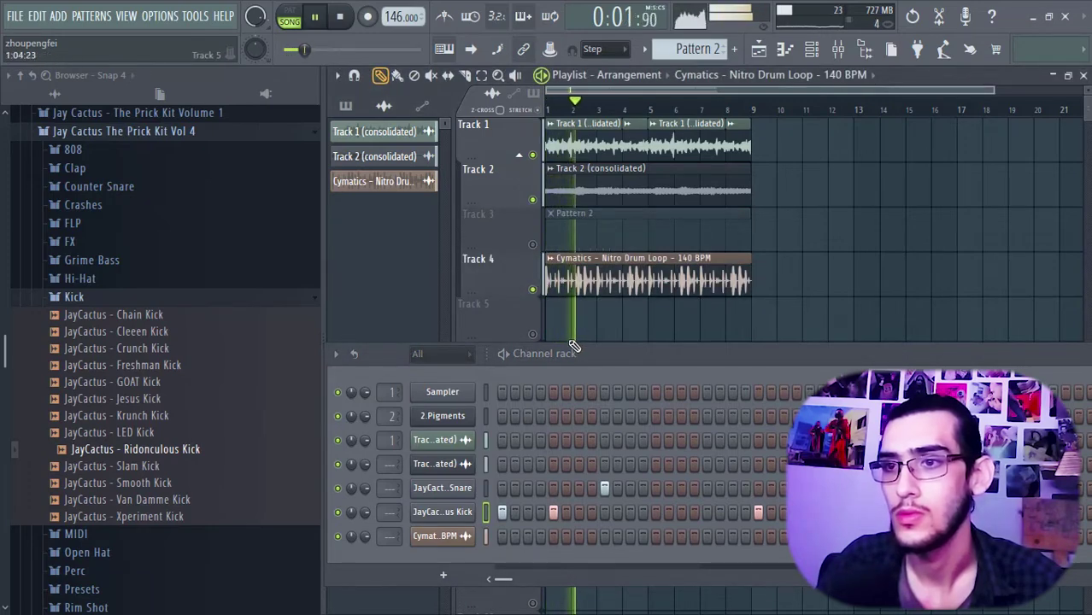
pyautogui.moveTo(574, 350); pyautogui.dragTo(565, 255)
pyautogui.press('space')
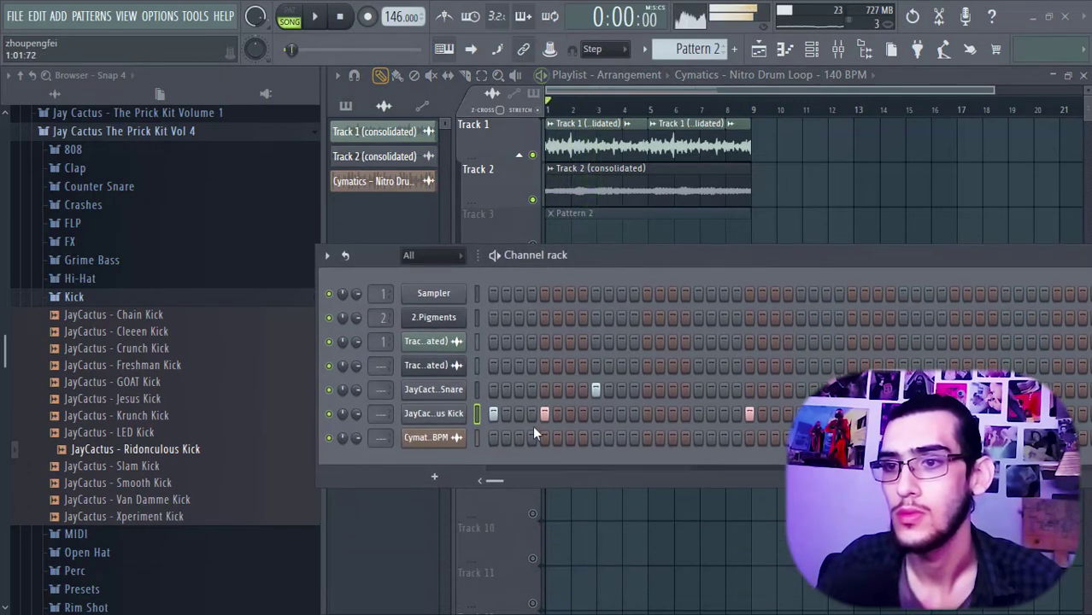
# Remove the kick on step 5 of Pattern 2, unmute Track 3 and audition the pattern with the melody.
pyautogui.click(545, 414)
pyautogui.press('space')
pyautogui.press('space')
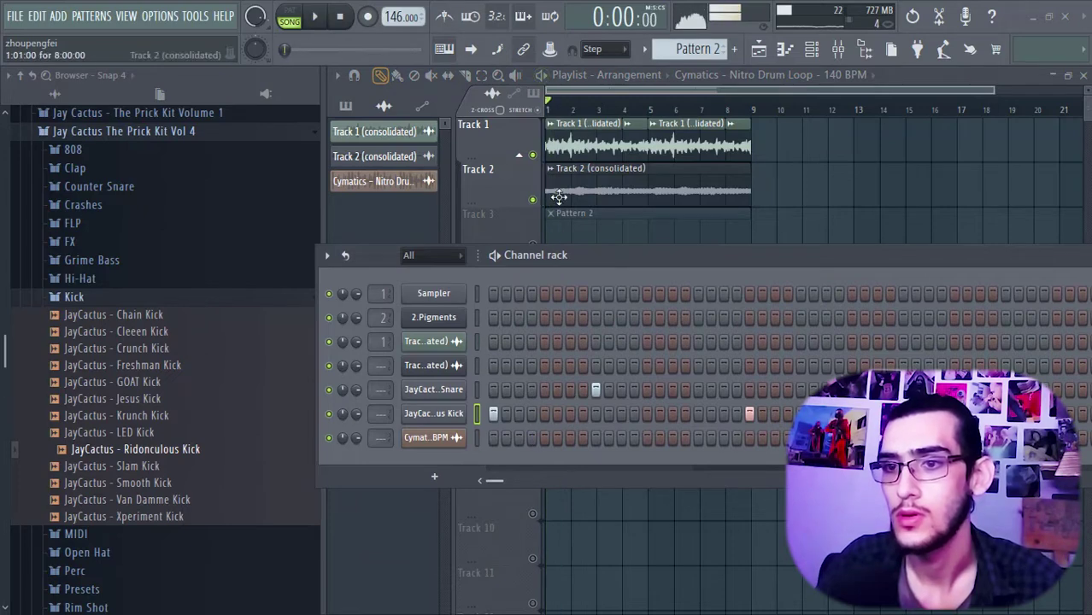
pyautogui.click(535, 244)
pyautogui.press('space')
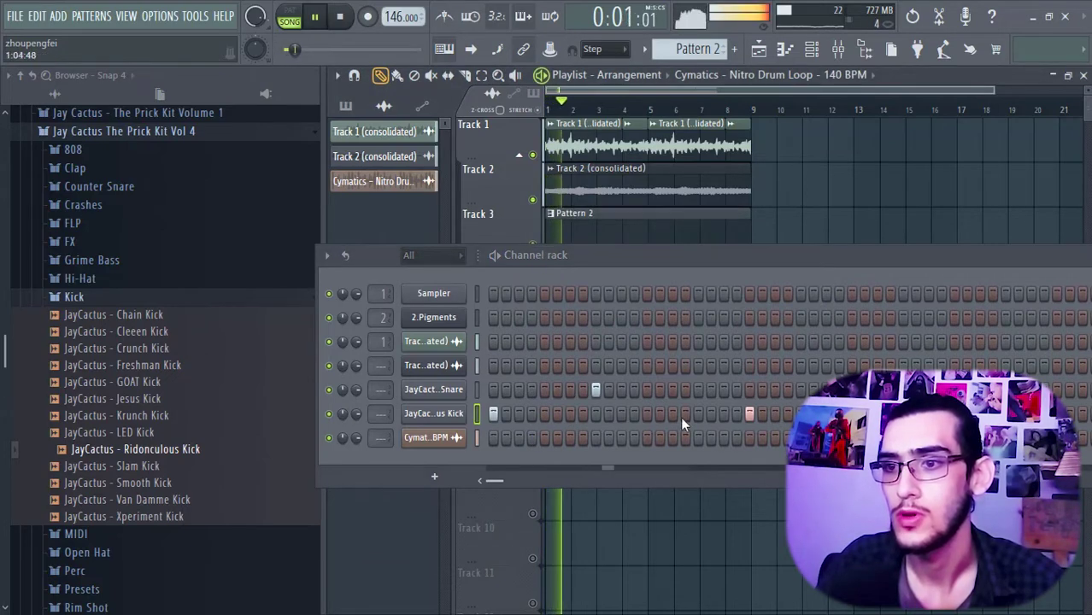
pyautogui.press('space')
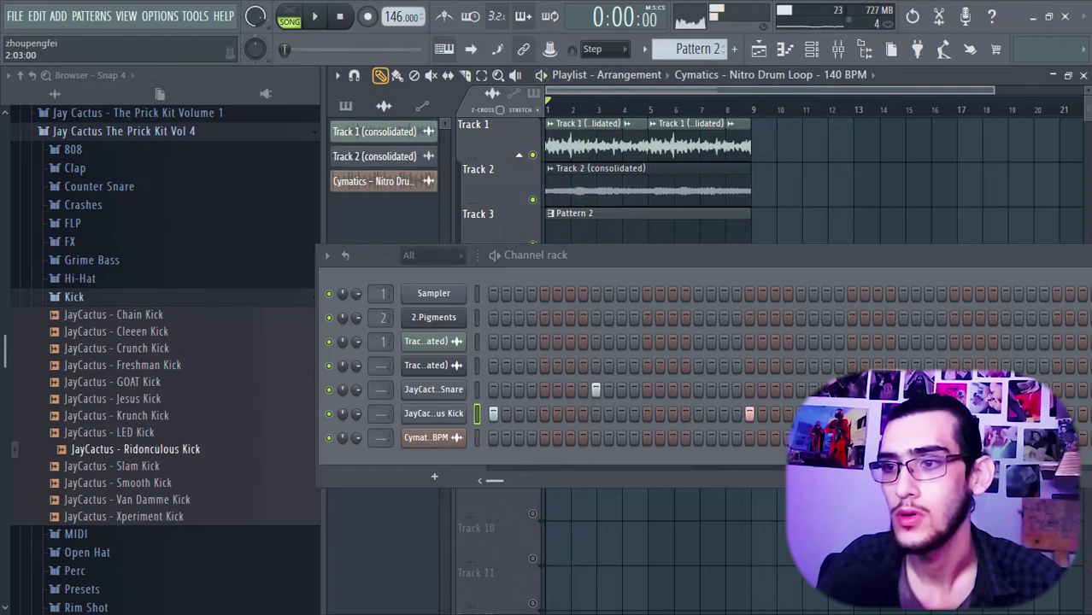
pyautogui.press('space')
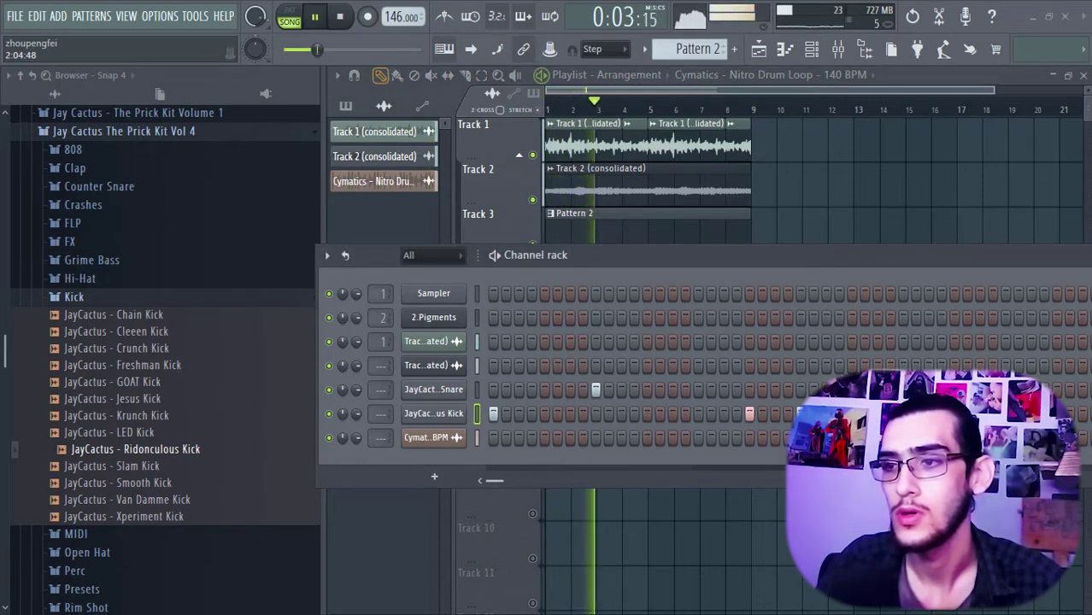
pyautogui.press('space')
# Extend Pattern 2 with kicks on steps 25, 33, 53 and 57 and snares on steps 41 and 61 while checking playback.
pyautogui.moveTo(666, 259); pyautogui.dragTo(646, 237)
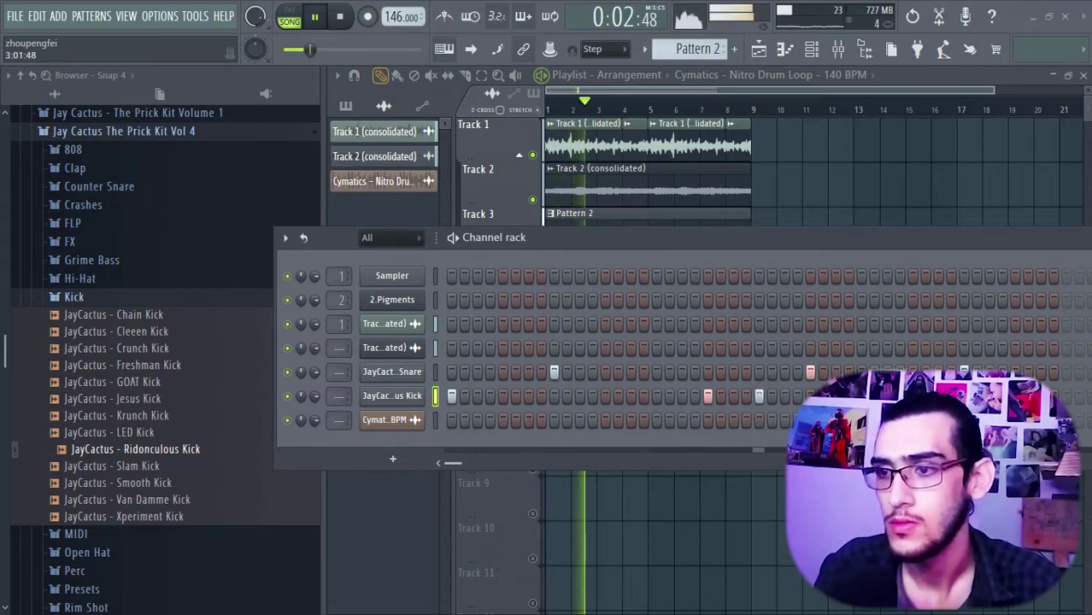
pyautogui.moveTo(753, 450); pyautogui.dragTo(476, 460)
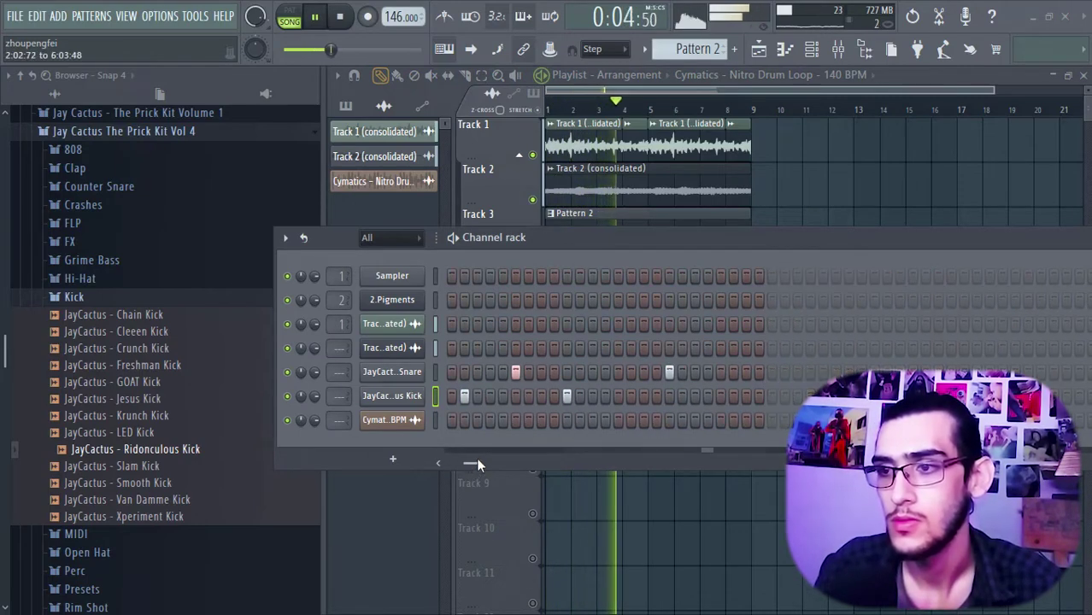
pyautogui.press('space')
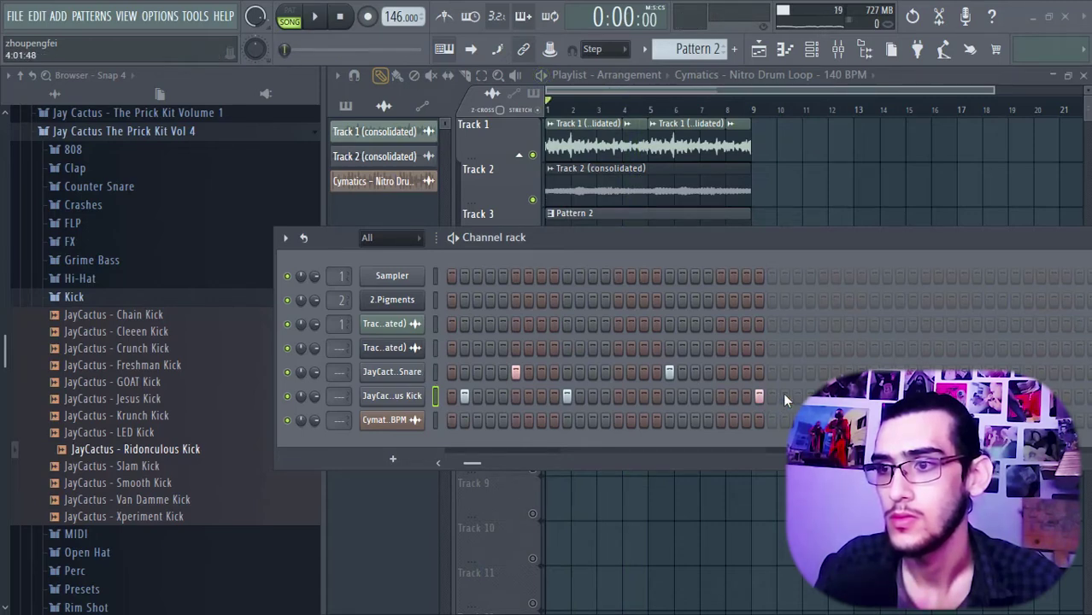
pyautogui.press('space')
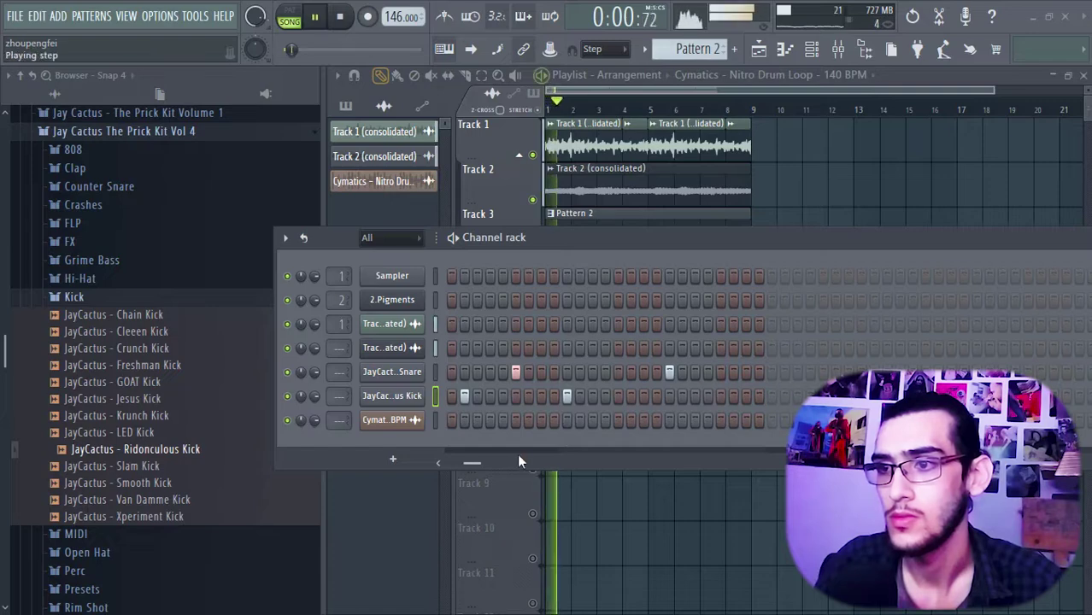
pyautogui.moveTo(484, 462)
pyautogui.mouseDown()
pyautogui.moveTo(454, 463)
pyautogui.moveTo(505, 462)
pyautogui.mouseUp()
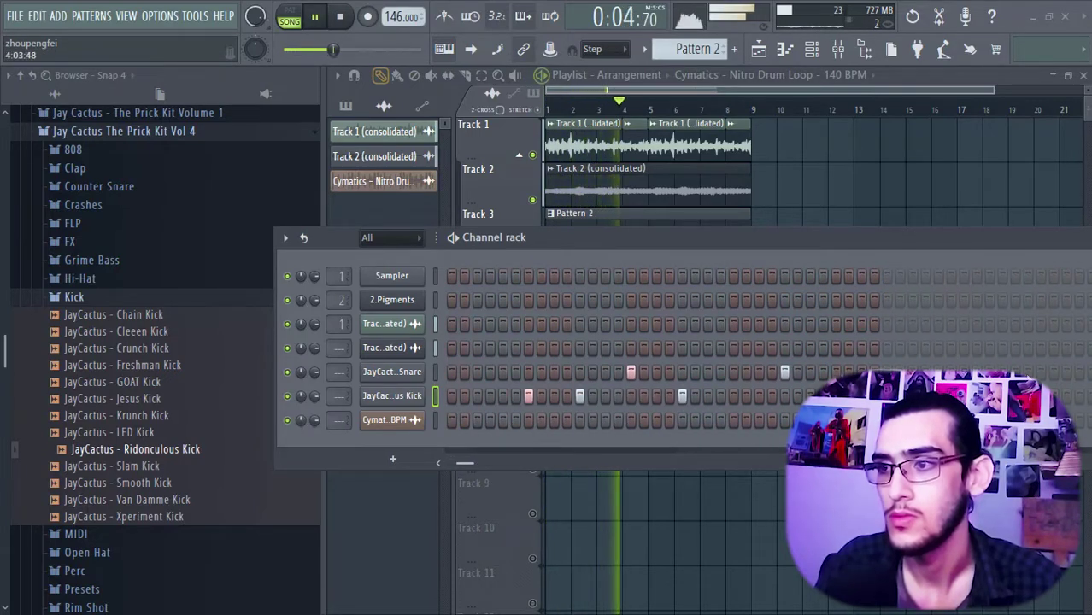
pyautogui.click(1041, 371)
pyautogui.press('space')
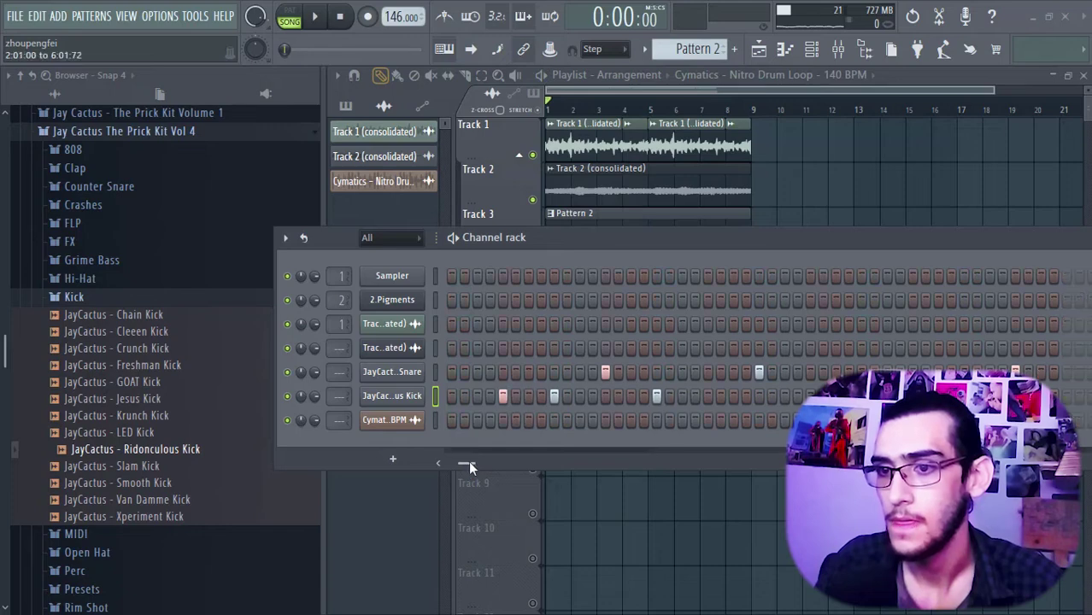
pyautogui.moveTo(469, 462); pyautogui.dragTo(545, 467)
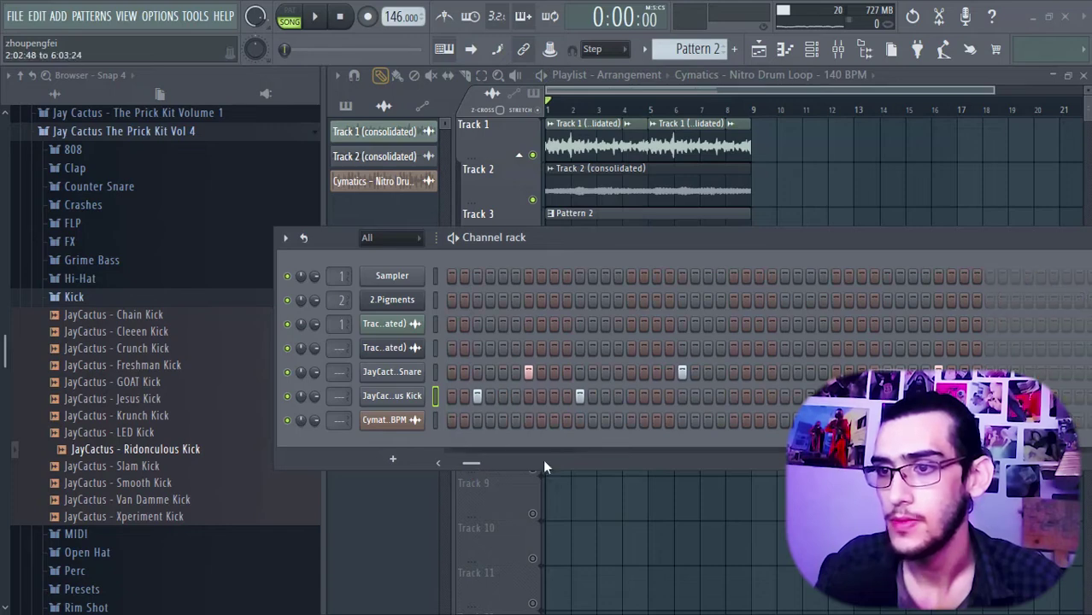
# Select bars 1 to 4 of the Ridonculous Kick notes in the piano roll and duplicate them into bars 5 to 8.
pyautogui.rightClick(402, 397)
pyautogui.click(467, 383)
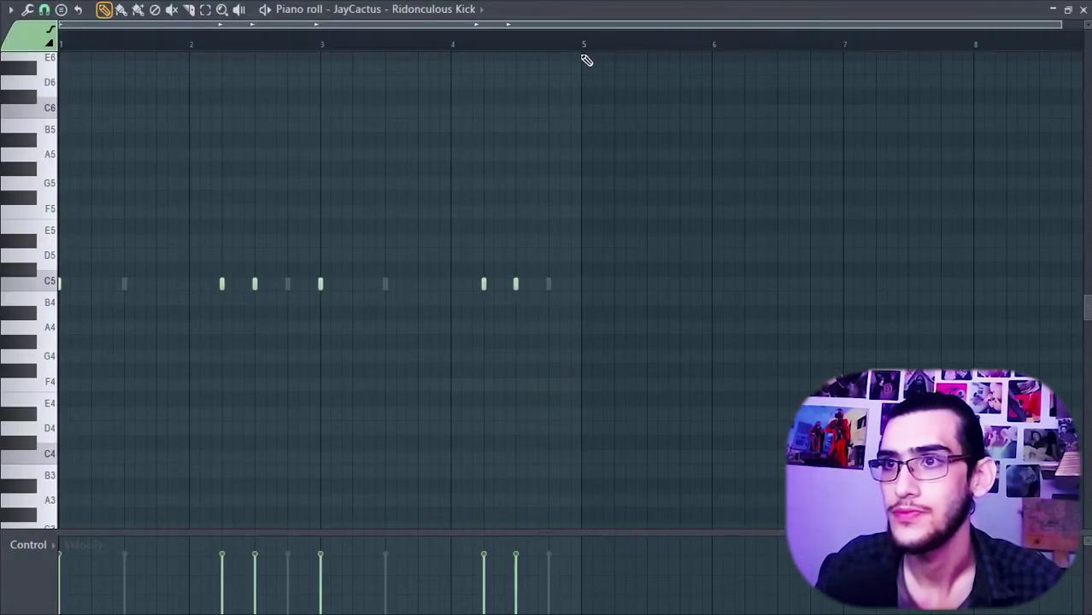
pyautogui.moveTo(587, 46); pyautogui.dragTo(49, 70)
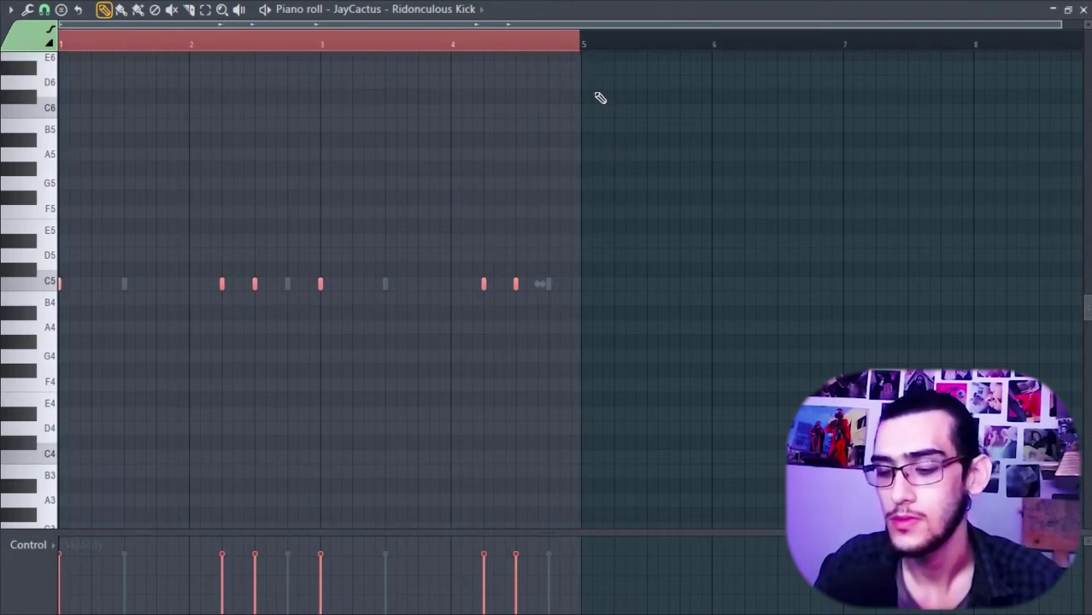
pyautogui.scroll(6, 600, 97)
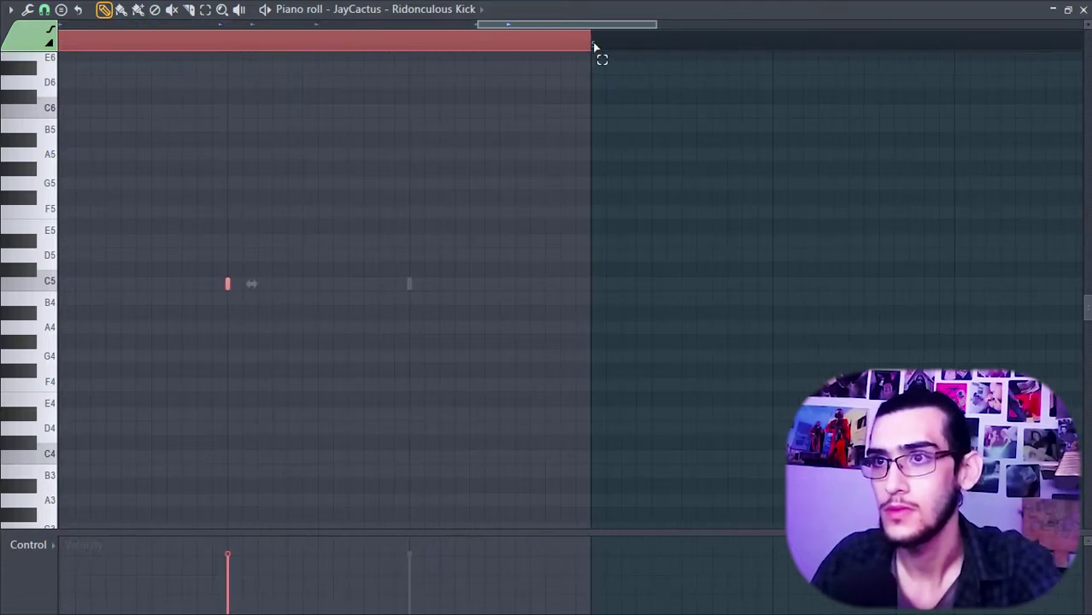
pyautogui.hotkey('ctrl', 'b')
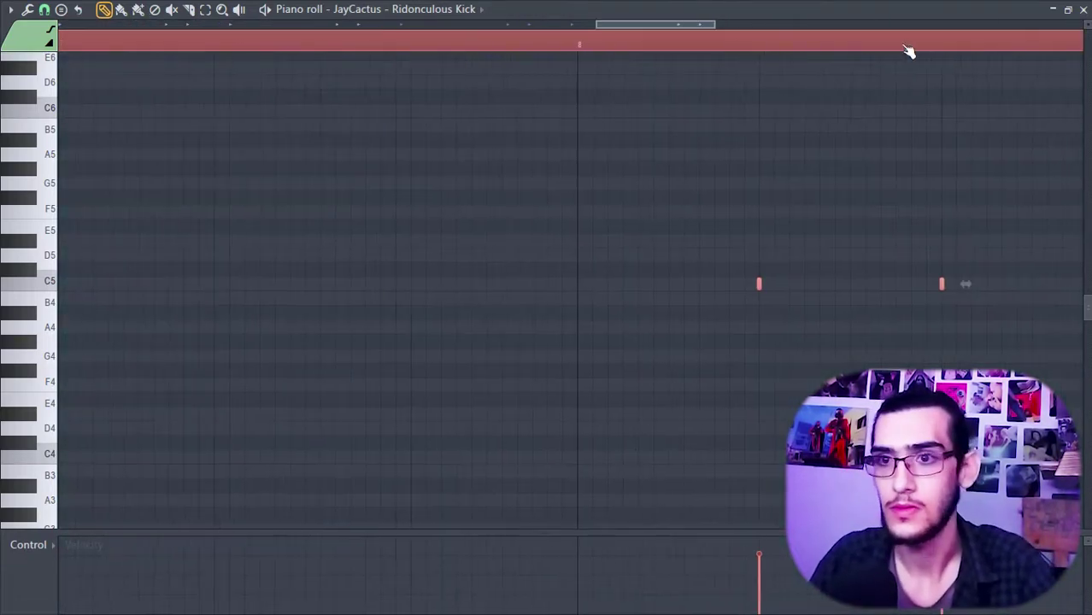
pyautogui.click(1084, 8)
# Duplicate the Ice Snare notes from bars 1 to 4 into bars 5 to 8 in the piano roll and check playback.
pyautogui.rightClick(391, 374)
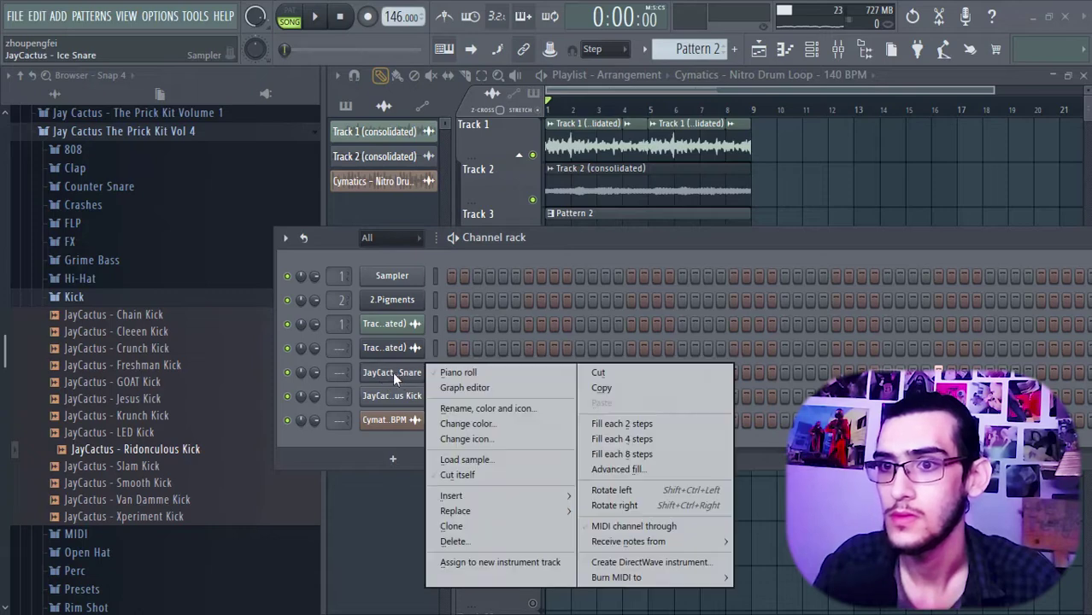
pyautogui.click(508, 373)
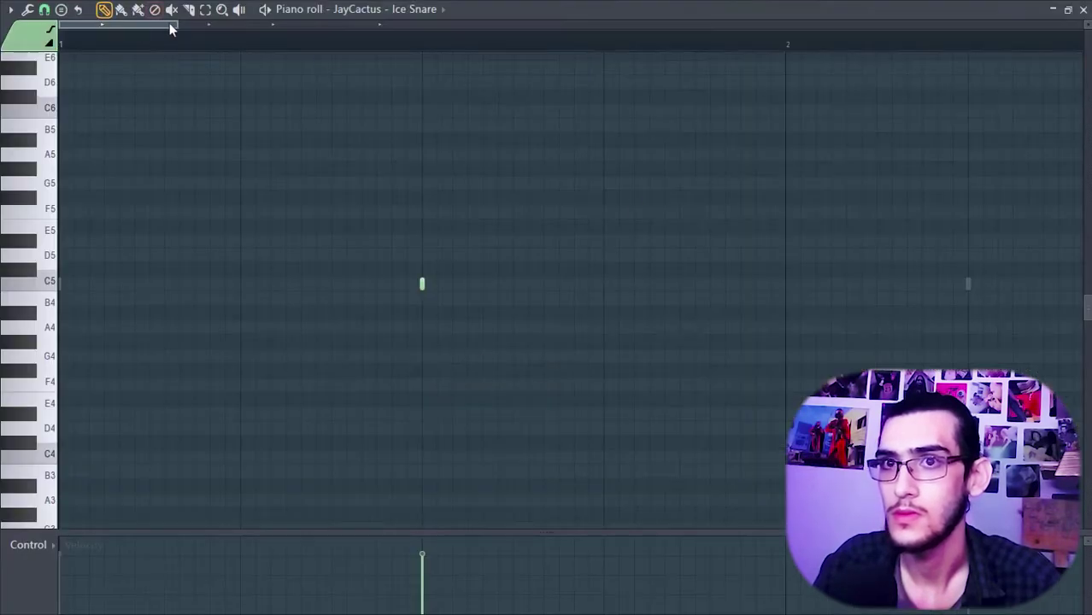
pyautogui.moveTo(169, 24); pyautogui.dragTo(839, 24)
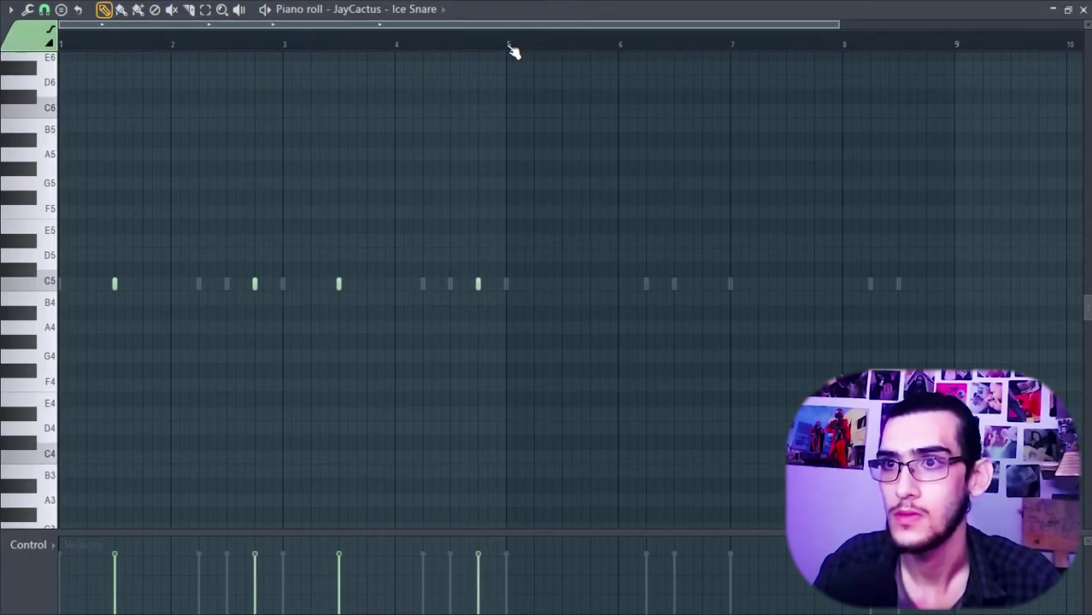
pyautogui.moveTo(507, 45); pyautogui.dragTo(7, 60)
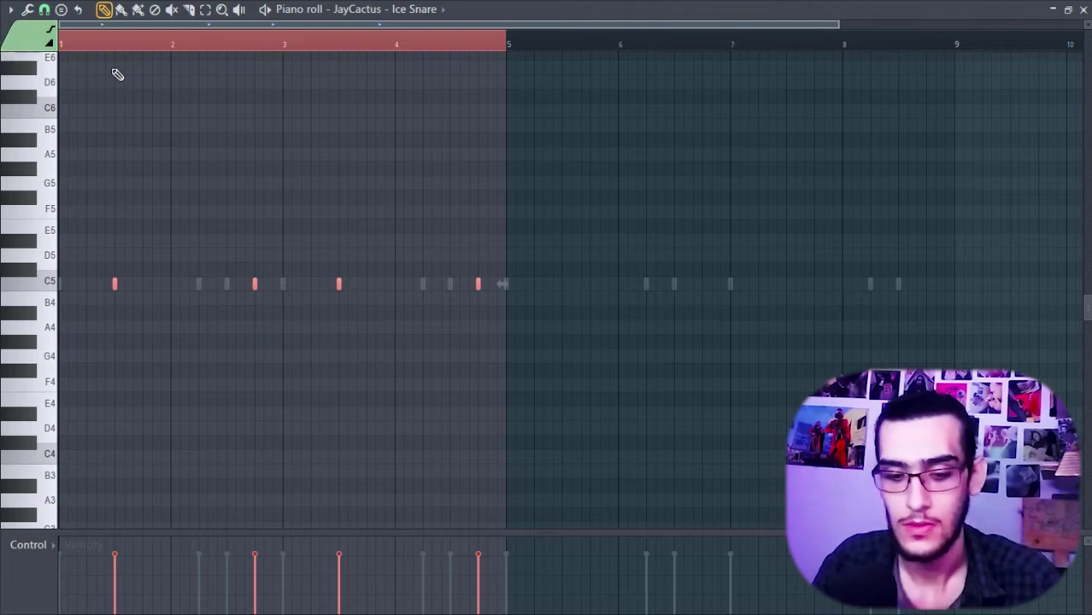
pyautogui.hotkey('ctrl', 'b')
pyautogui.scroll(8, 441, 114)
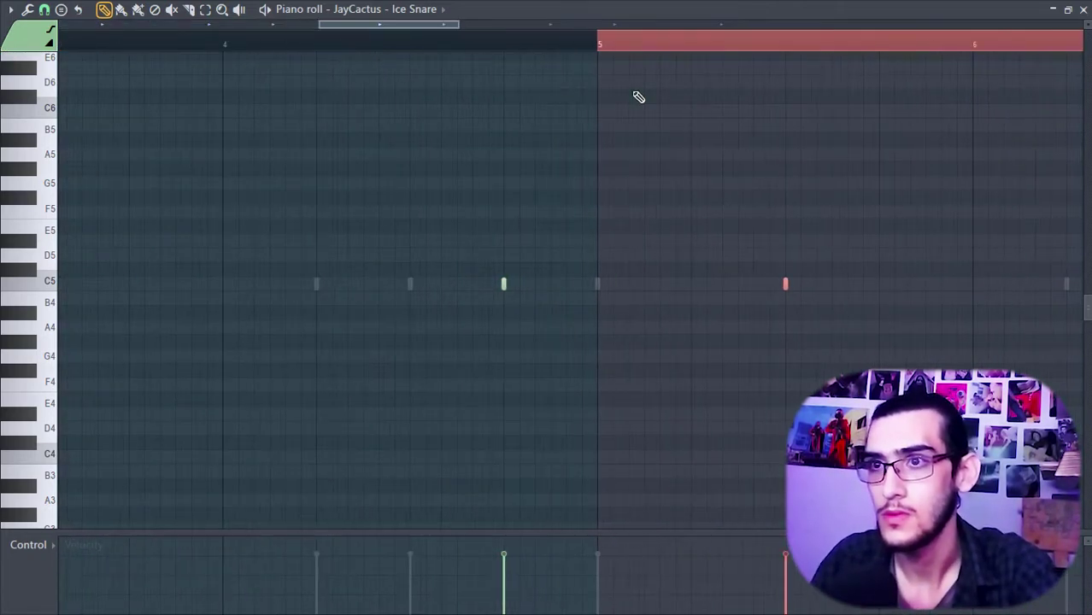
pyautogui.hscroll(2, 365, 79)
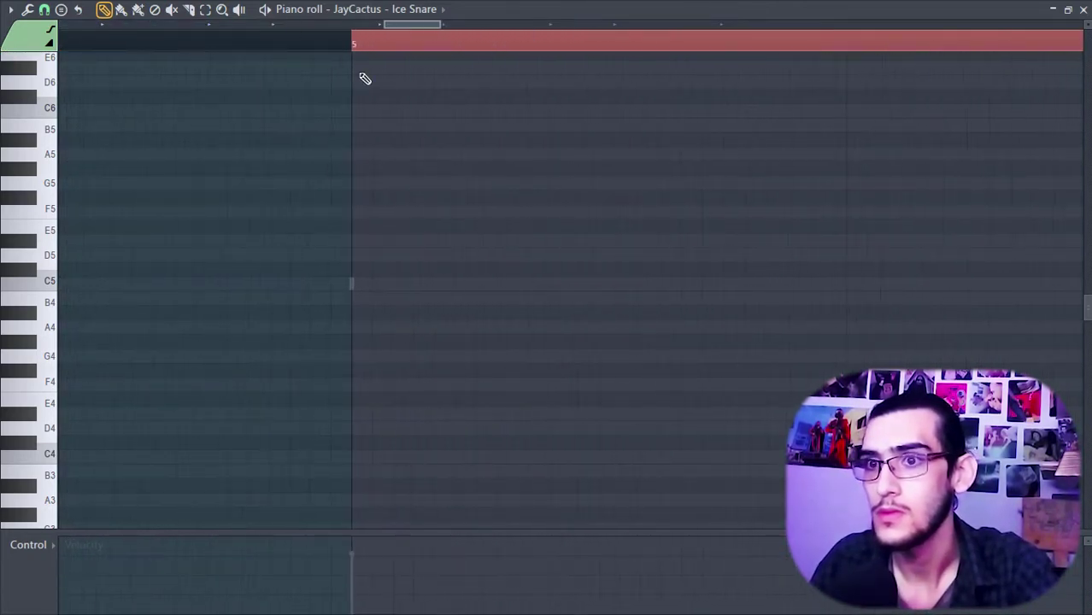
pyautogui.scroll(-2, 489, 151)
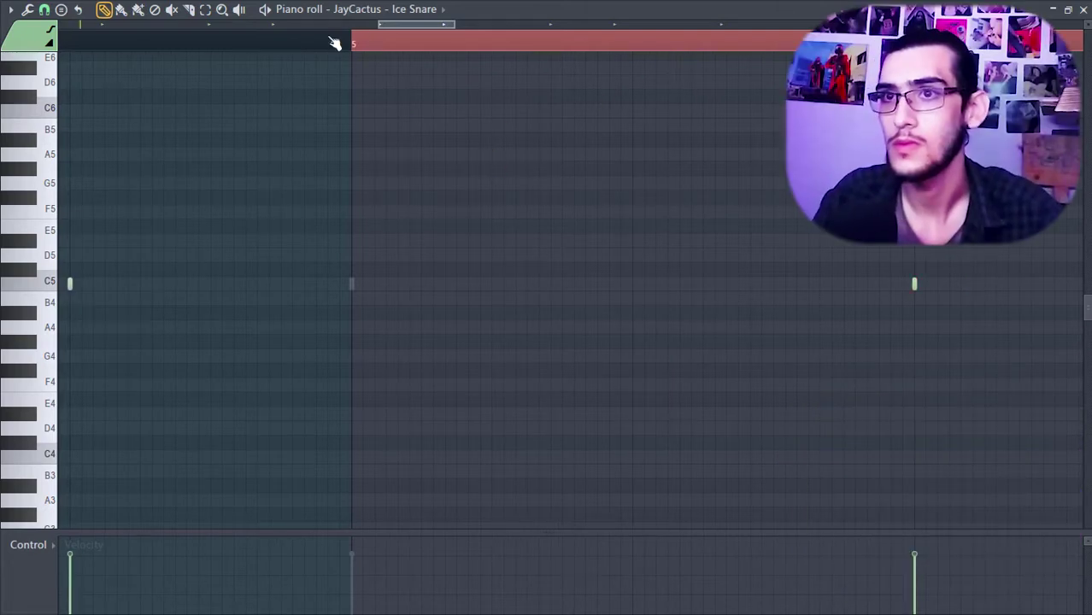
pyautogui.press('space')
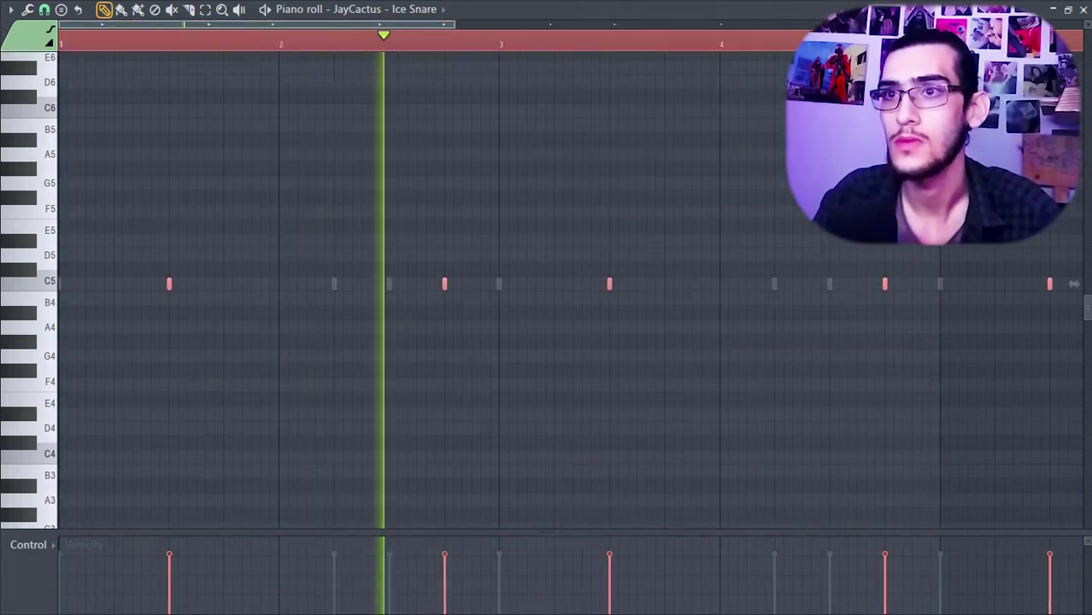
pyautogui.click(1084, 10)
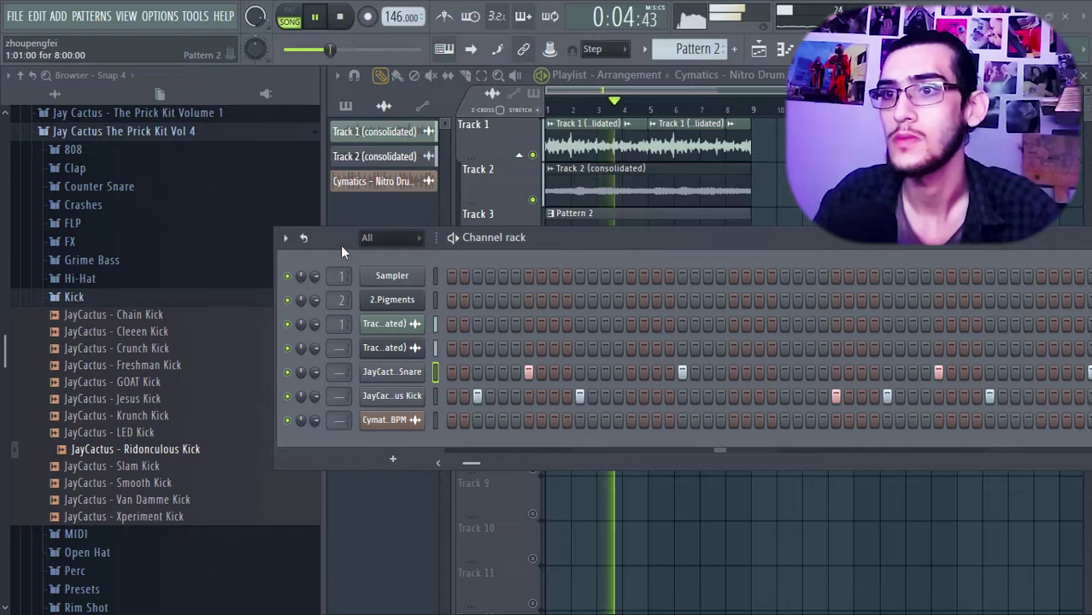
pyautogui.press('space')
# Browse the Kicks folder of Jay Cactus The Prick Kit Vol. 3 and preview samples such as [KICK] - Aight Then.
pyautogui.moveTo(560, 239); pyautogui.dragTo(636, 188)
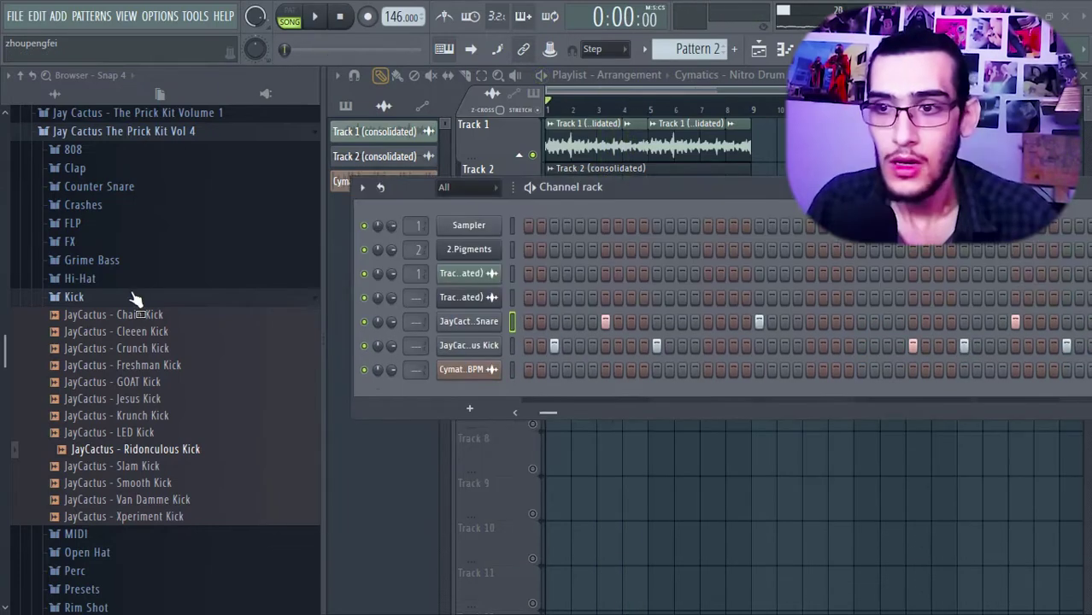
pyautogui.click(134, 297)
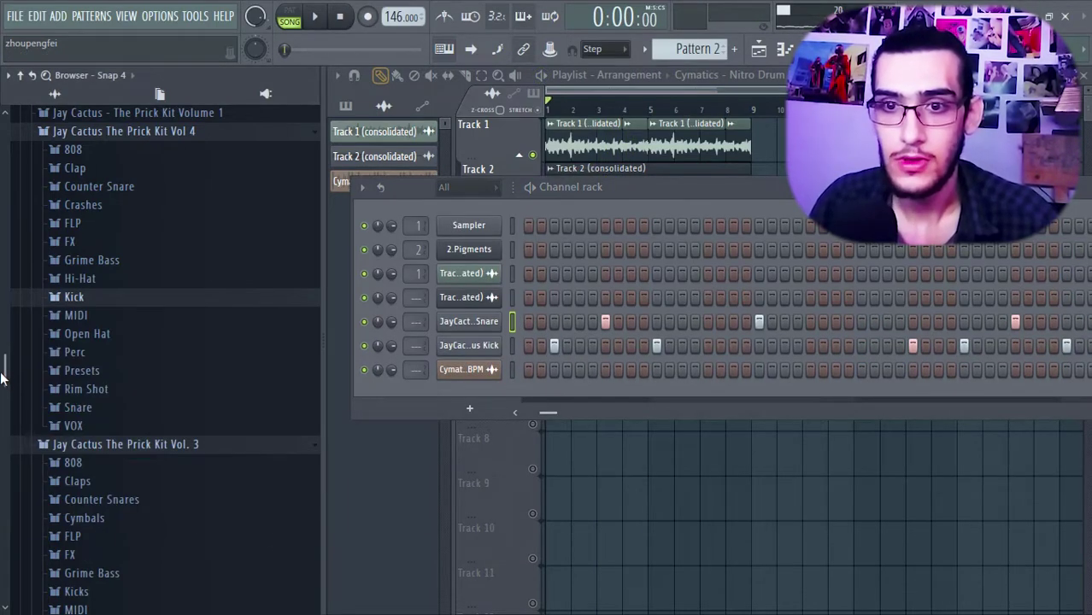
pyautogui.moveTo(3, 376); pyautogui.dragTo(13, 348)
pyautogui.click(64, 337)
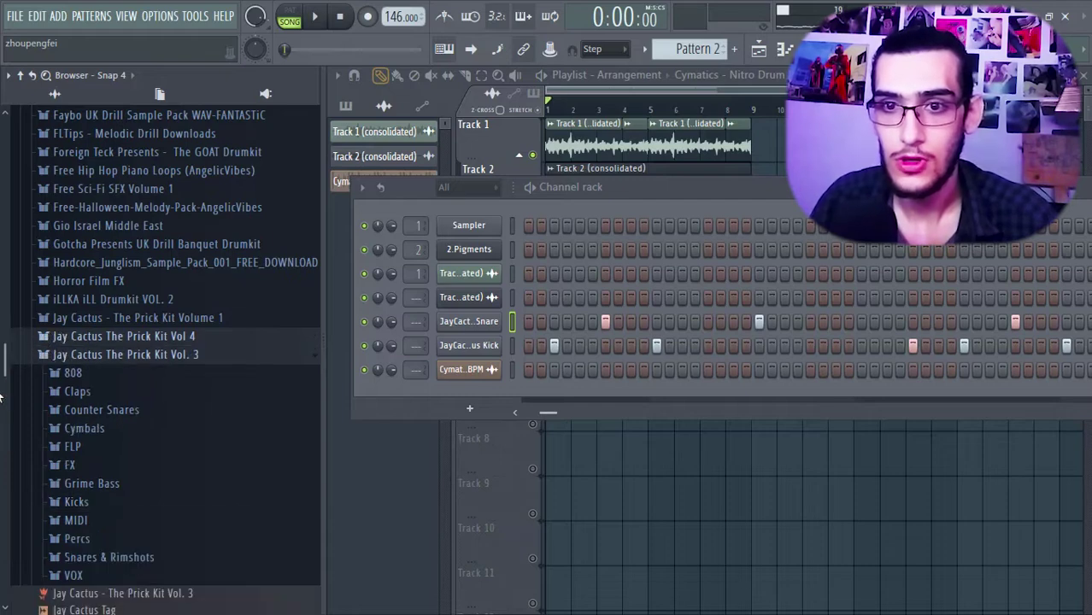
pyautogui.click(76, 502)
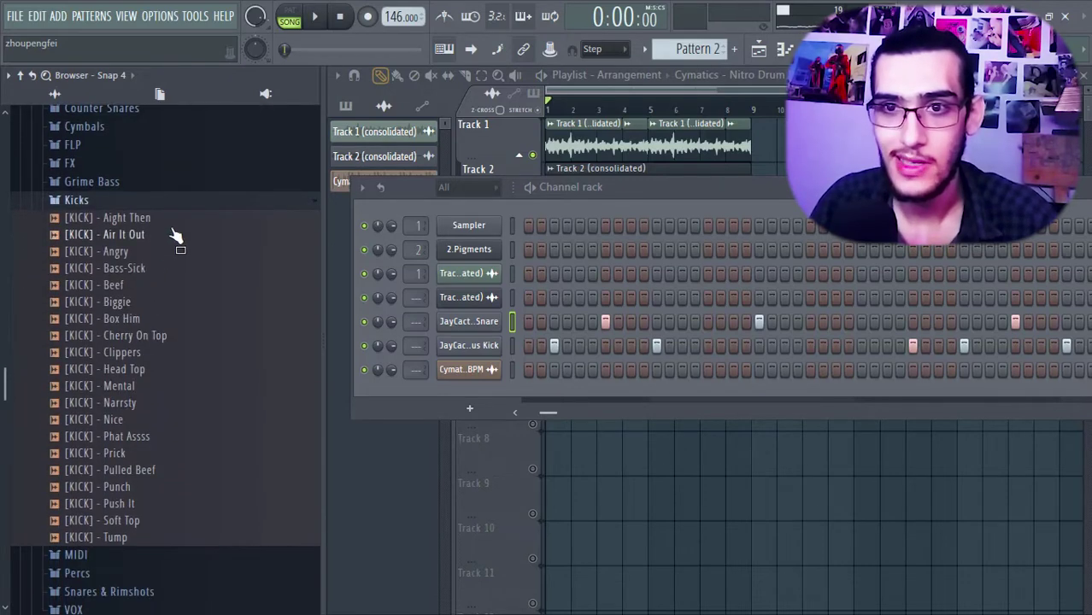
pyautogui.click(169, 222)
pyautogui.click(162, 220)
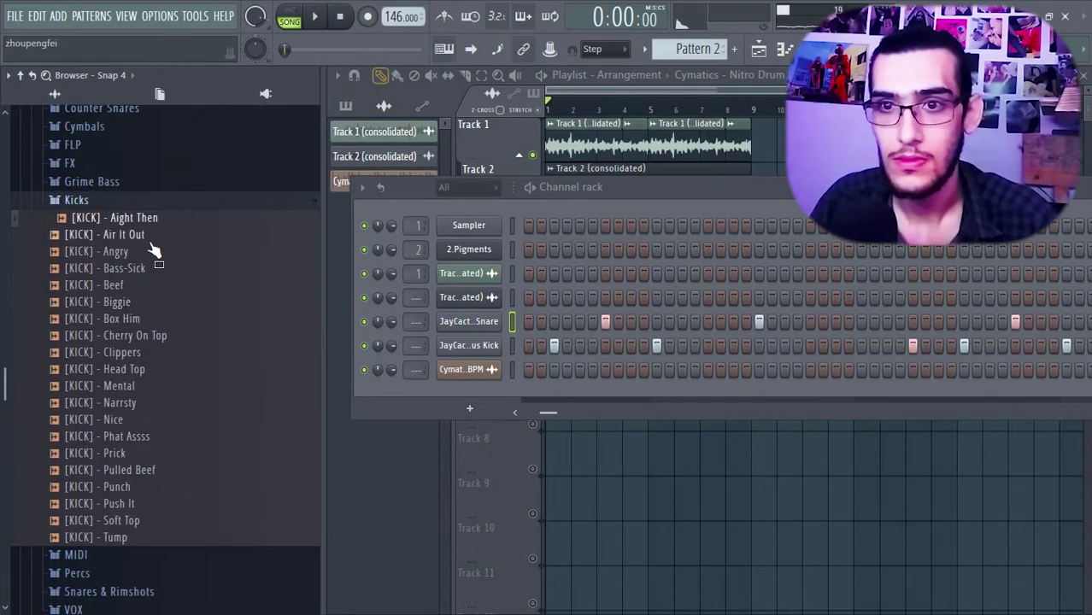
pyautogui.click(154, 251)
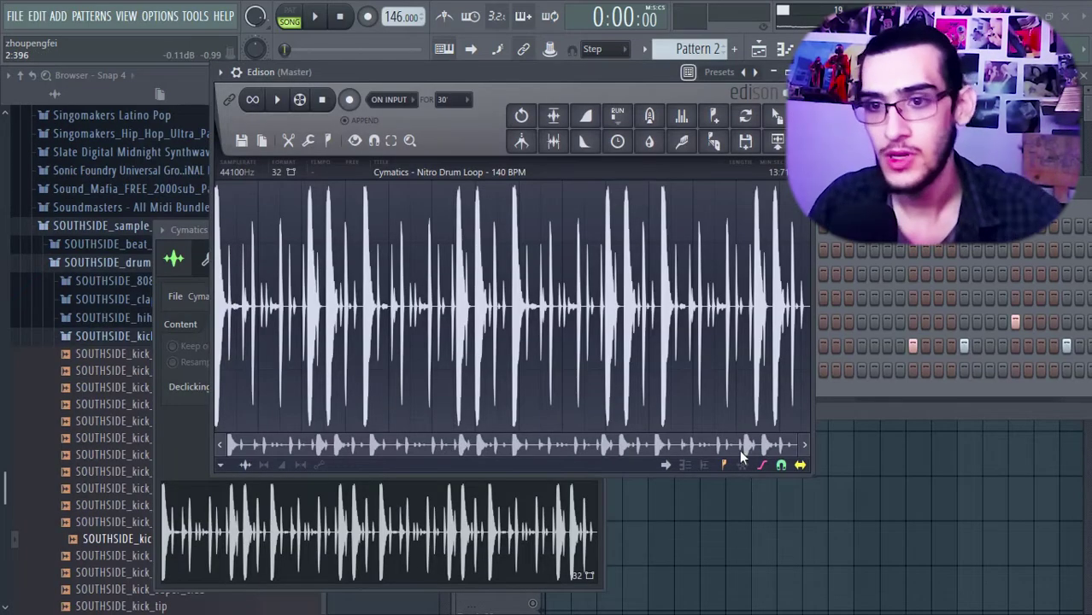
# Isolate the first kick of the Cymatics Nitro drum loop in Edison, replace the Ridonculous Kick with it and audition the beat.
pyautogui.moveTo(793, 448); pyautogui.dragTo(293, 445)
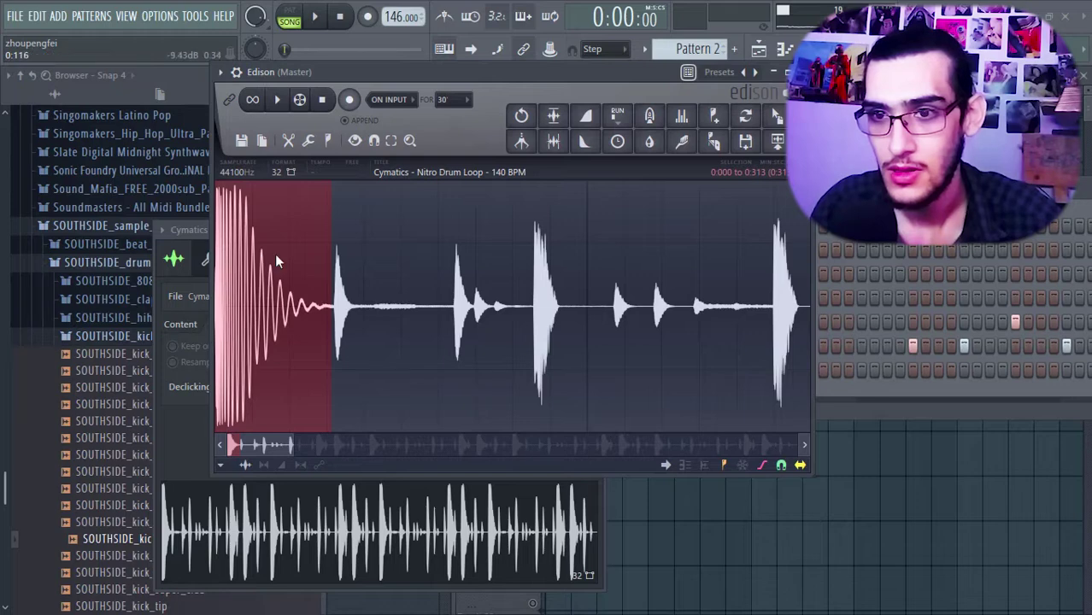
pyautogui.press('space')
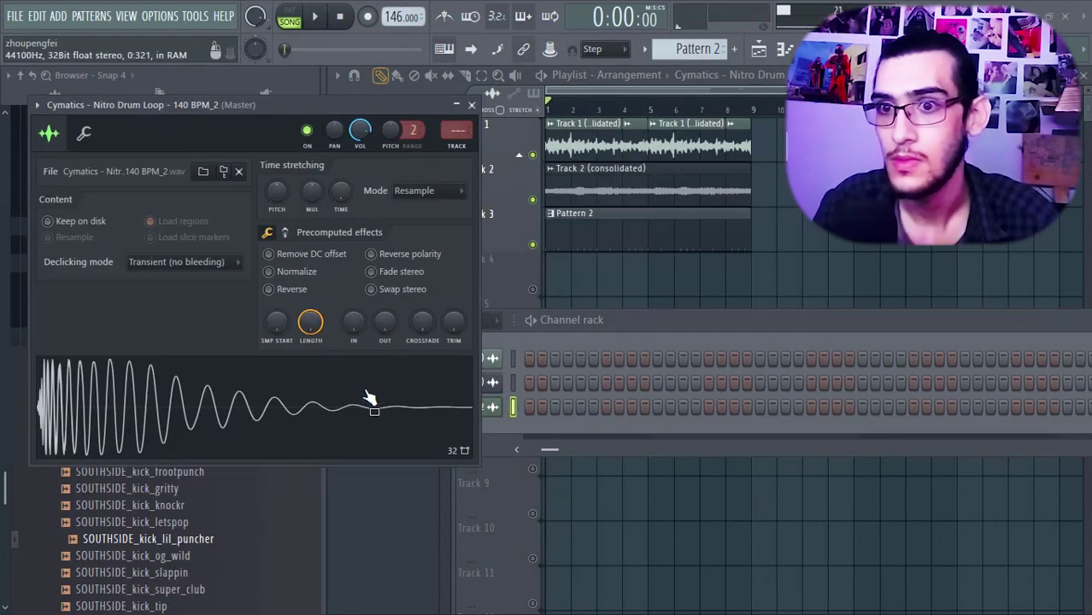
pyautogui.press('space')
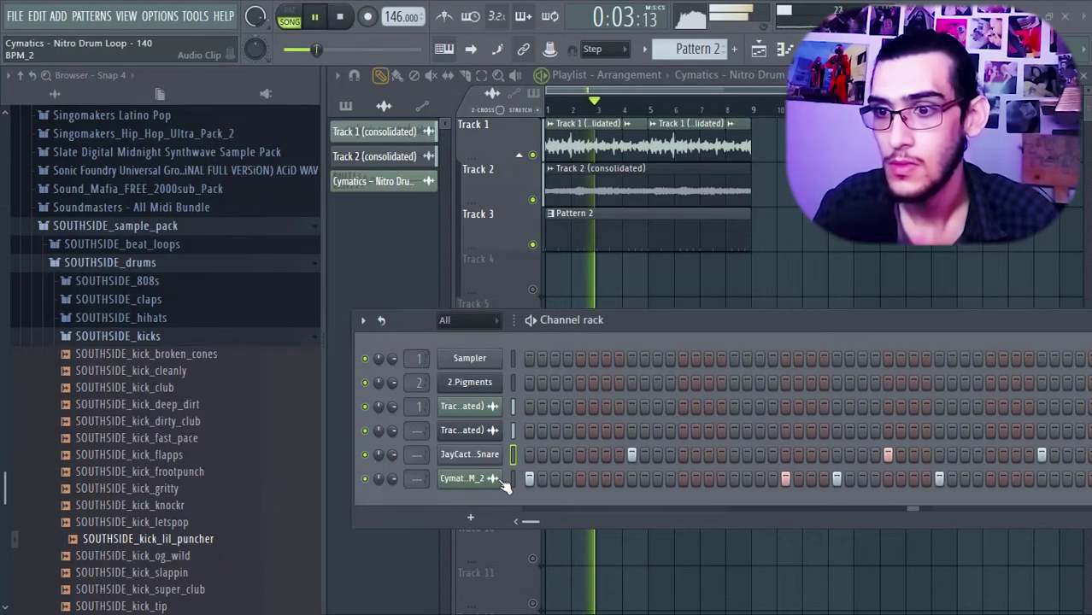
pyautogui.press('space')
# Add SOUTHSIDE_hihat_cut_808 hits on steps 4, 7 and 9 of the first bar.
pyautogui.press('space')
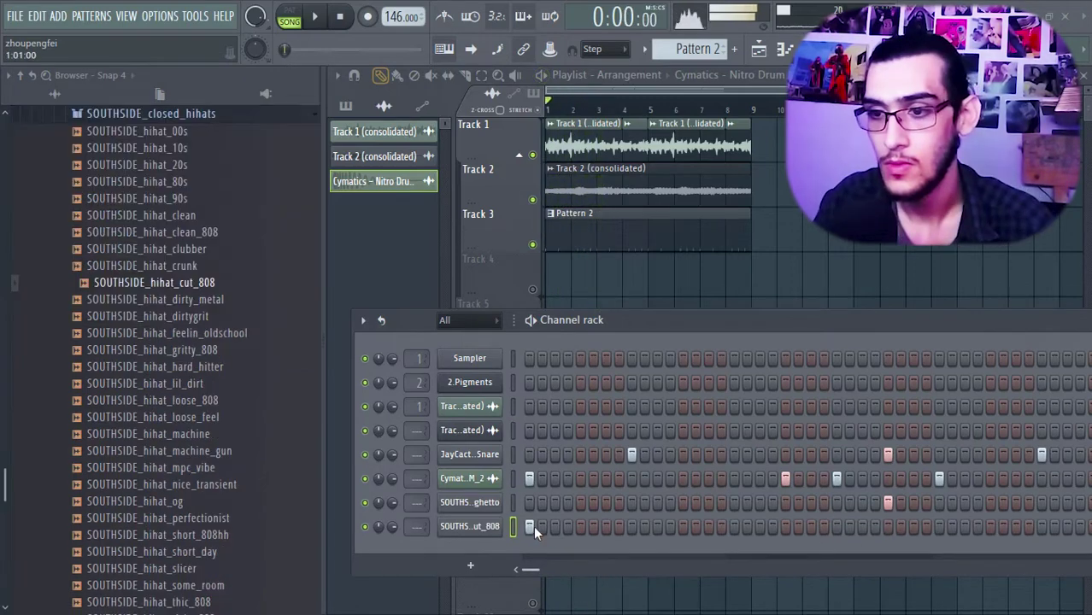
pyautogui.click(568, 527)
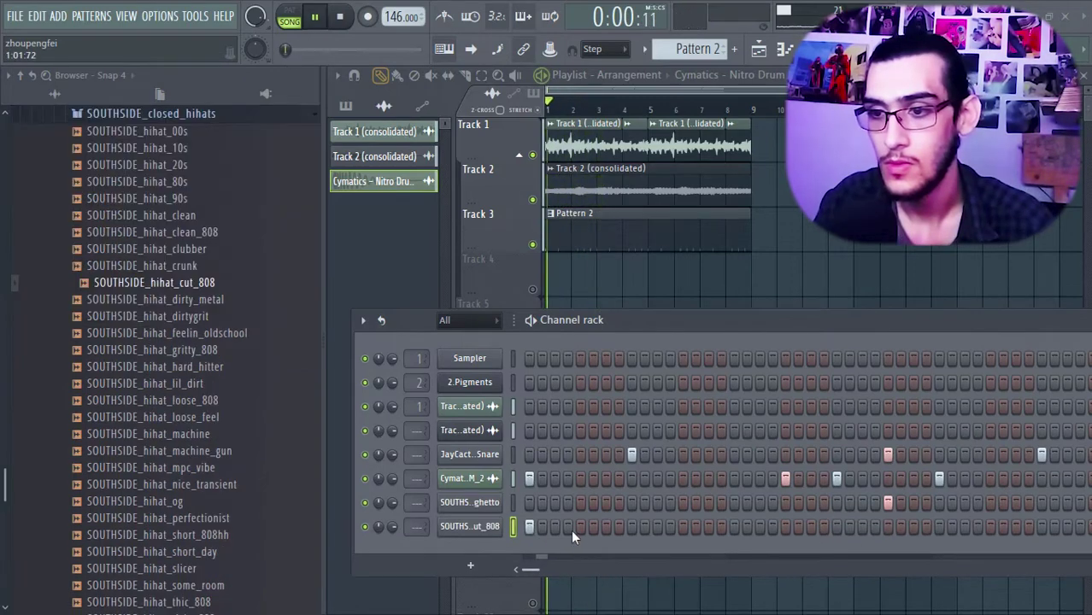
pyautogui.click(581, 527)
pyautogui.press('space')
pyautogui.click(580, 526)
pyautogui.click(606, 527)
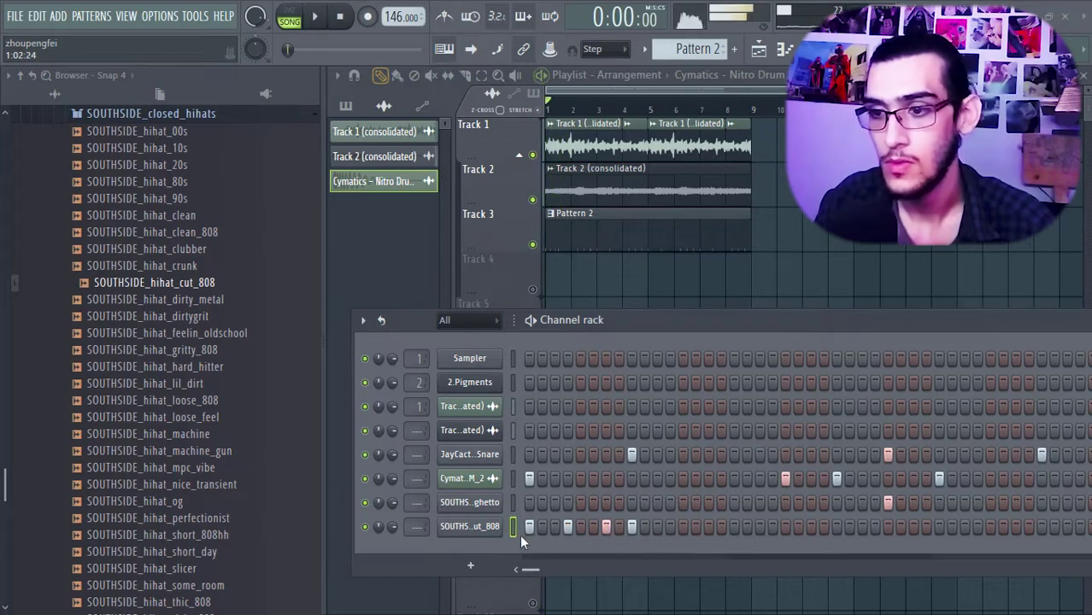
# Repeat the first half-bar of SOUTHSIDE_hihat_cut_808 notes across the whole eight-bar pattern in the piano roll.
pyautogui.press('F7')
pyautogui.moveTo(169, 42); pyautogui.dragTo(59, 41)
pyautogui.hotkey('ctrl', 'b')
pyautogui.hotkey('ctrl', 'b')
pyautogui.hotkey('ctrl', 'b')
pyautogui.hotkey('ctrl', 'b')
pyautogui.hotkey('ctrl', 'b')
pyautogui.hotkey('ctrl', 'b')
pyautogui.hotkey('ctrl', 'b')
pyautogui.hotkey('ctrl', 'b')
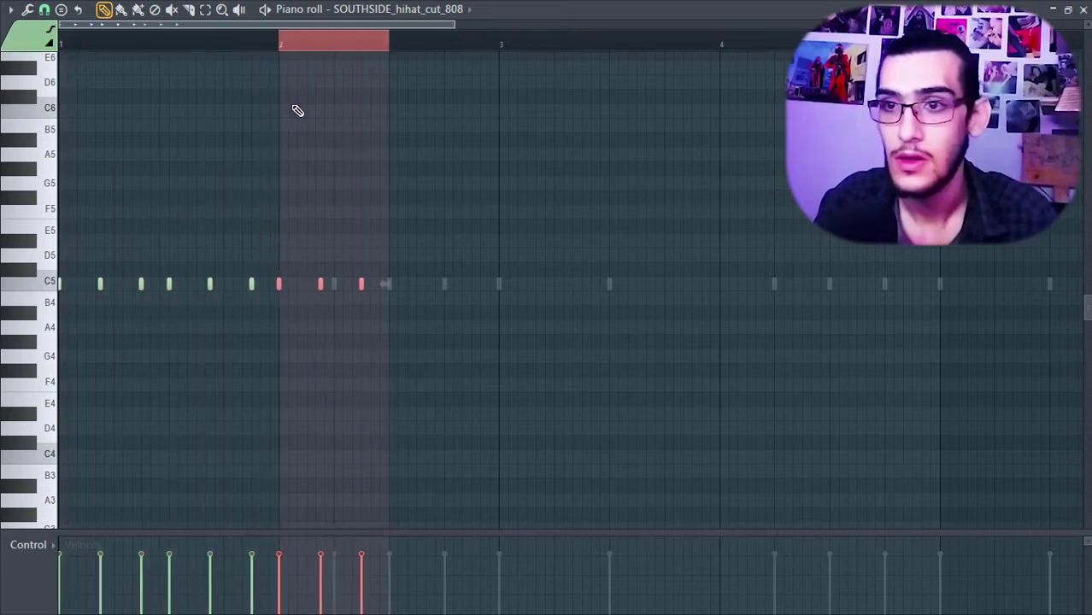
pyautogui.hotkey('ctrl', 'd')
pyautogui.press('F7')
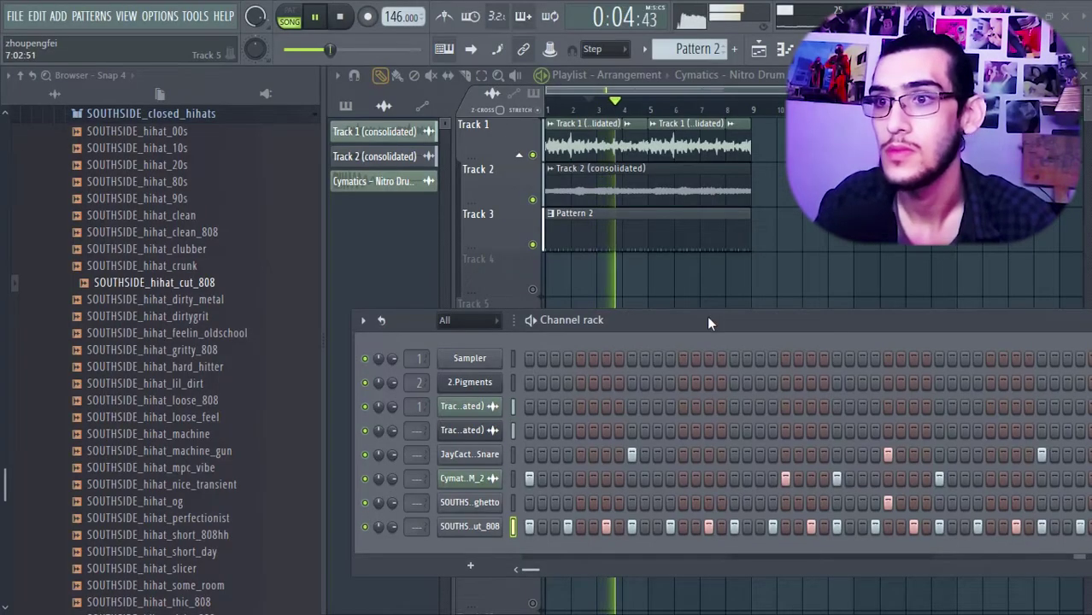
# Replace the ghetto open hat with the SOUTHSIDE baby sample and place a JayCactus Short N Sharp Hi-Hat hit on step 3.
pyautogui.hotkey('alt', 'F8')
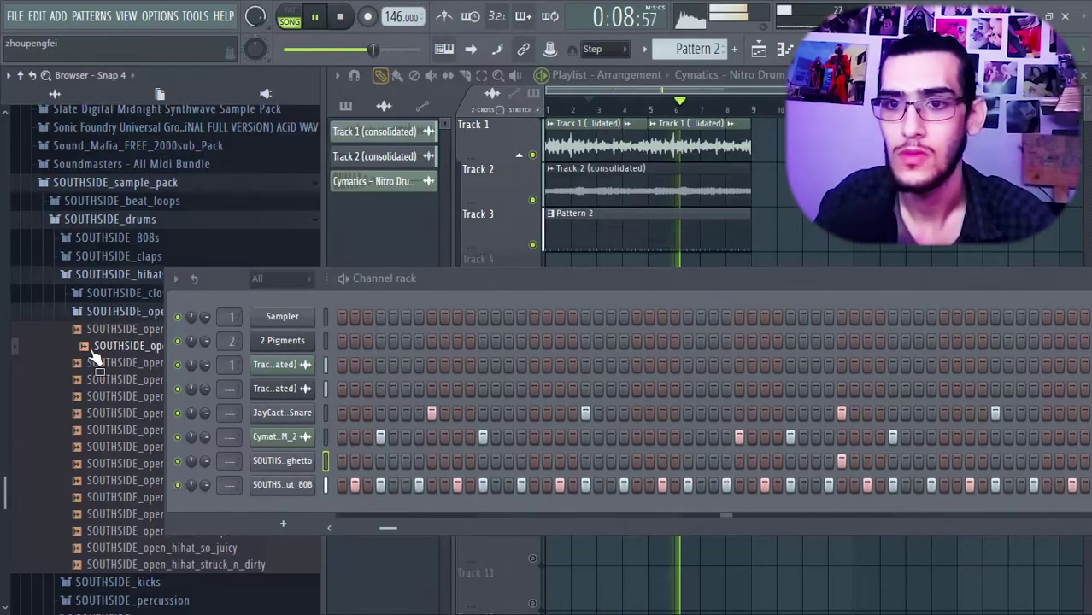
pyautogui.moveTo(97, 358); pyautogui.dragTo(282, 461)
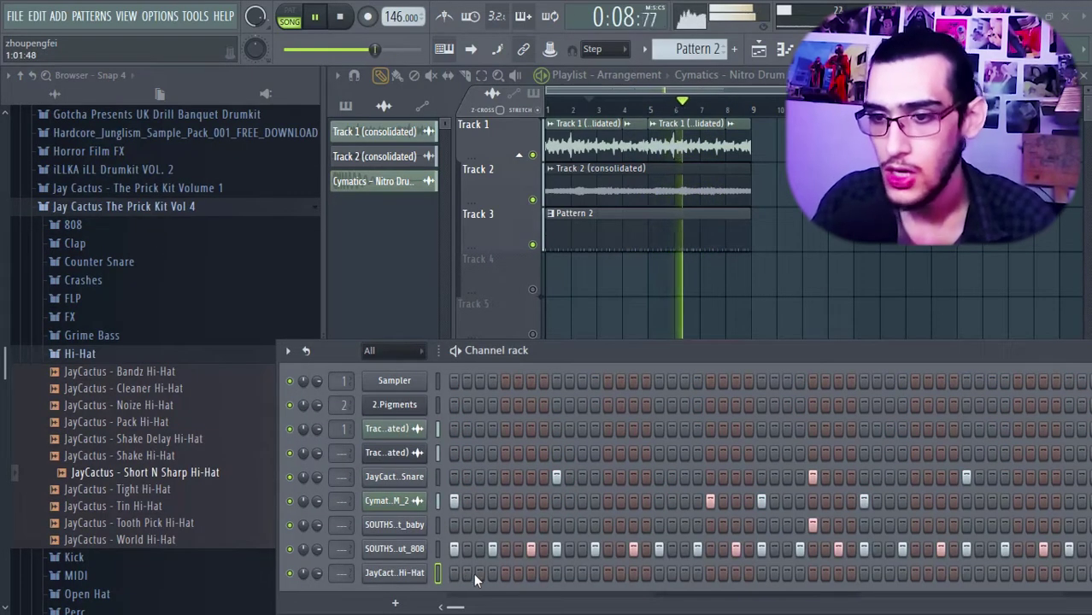
pyautogui.click(478, 573)
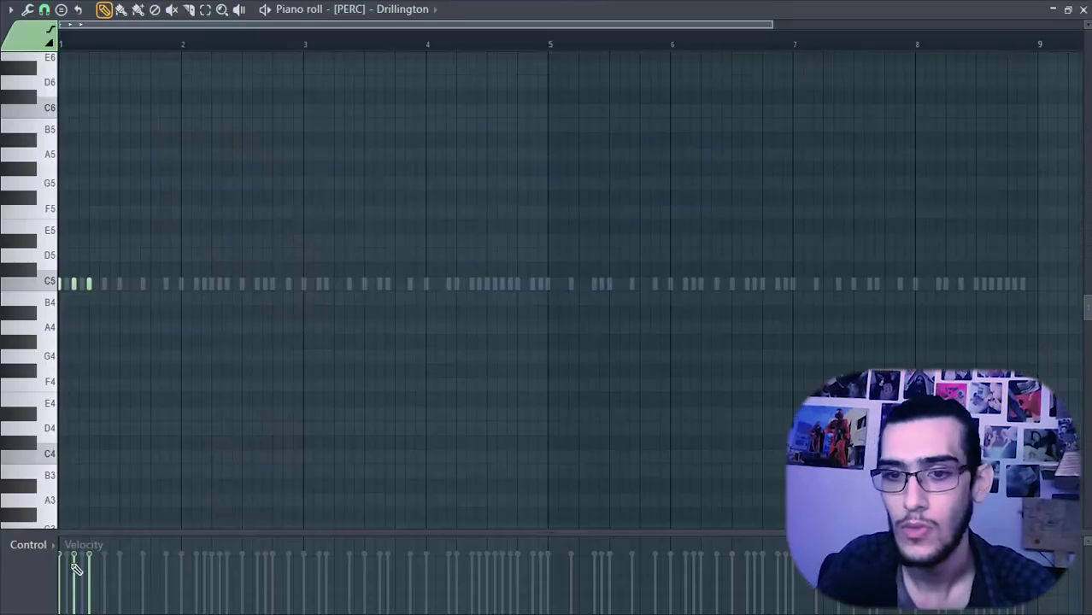
# Lower the velocities of the second and third [PERC] - Drillington notes progressively and audition them.
pyautogui.moveTo(73, 559); pyautogui.dragTo(98, 599)
pyautogui.press('space')
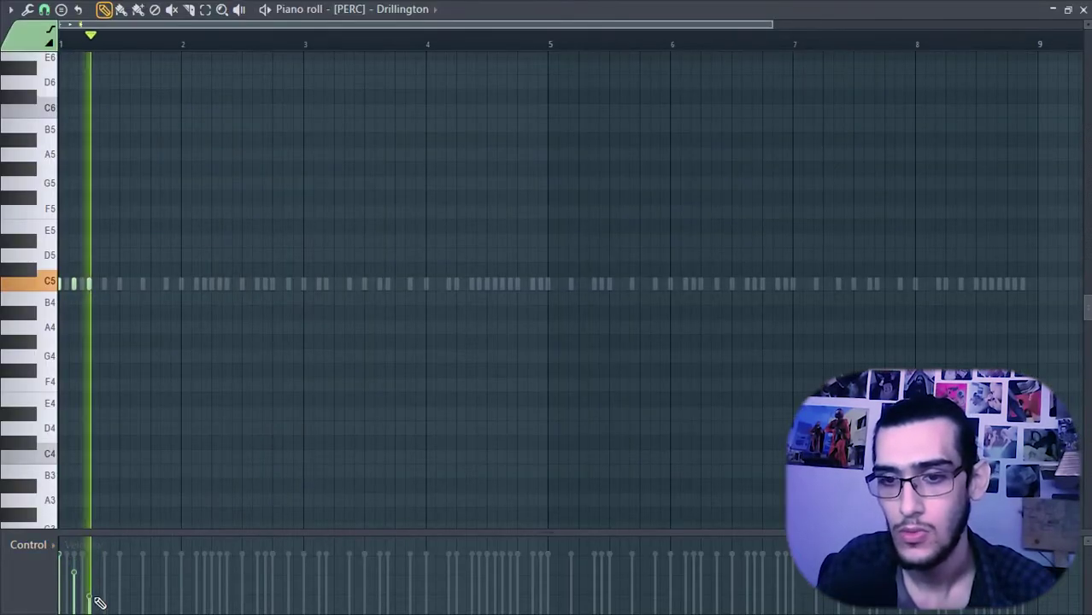
pyautogui.click(1084, 8)
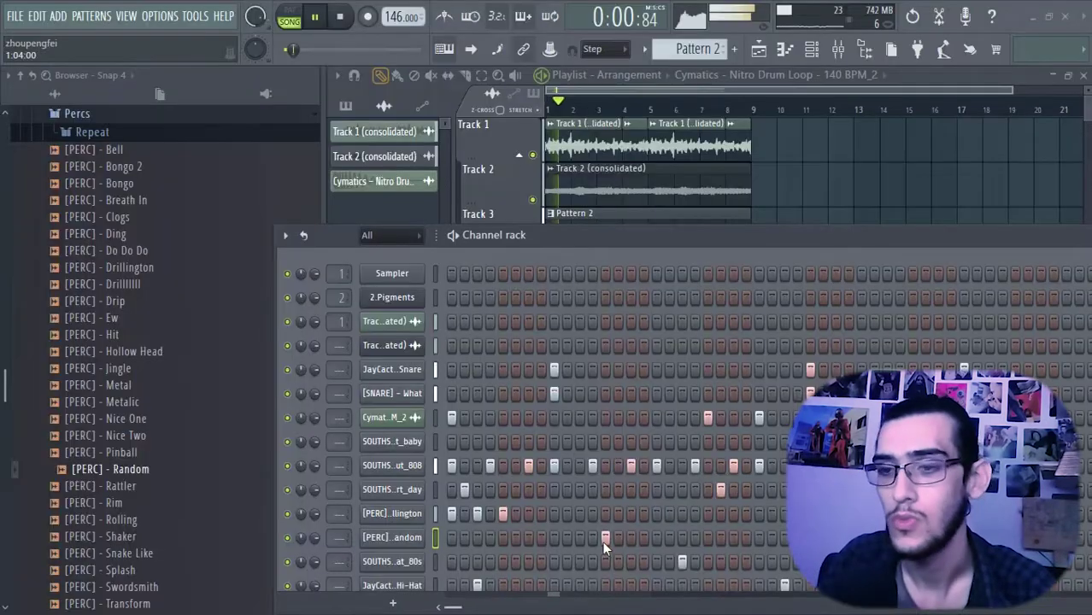
# Route the drum, percussion and 808 channels to mixer inserts 4 to 18 and play the beat.
pyautogui.click(385, 490)
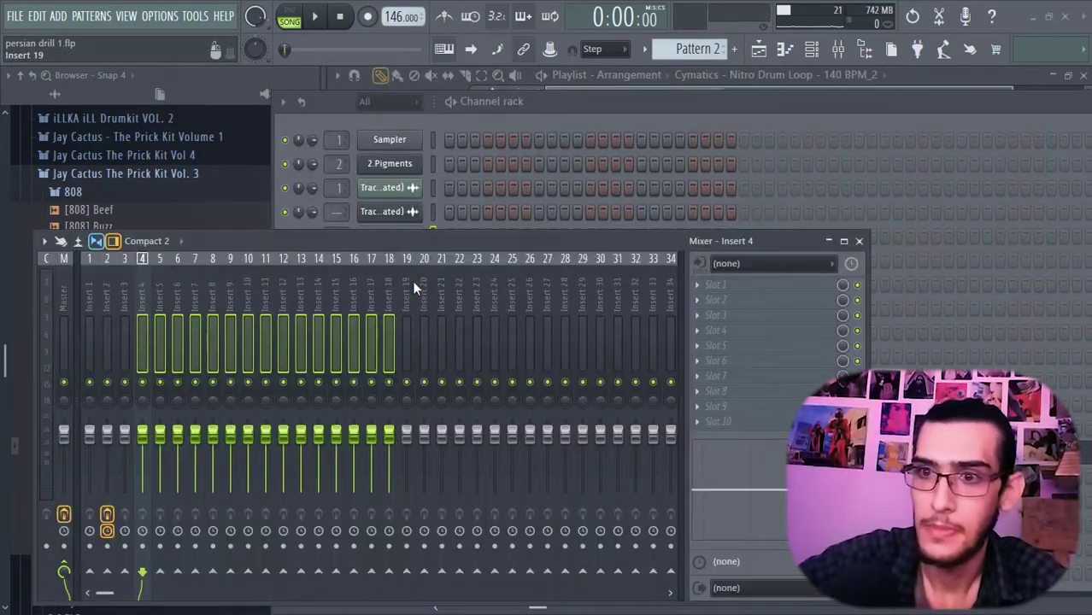
pyautogui.hotkey('ctrl', 'l')
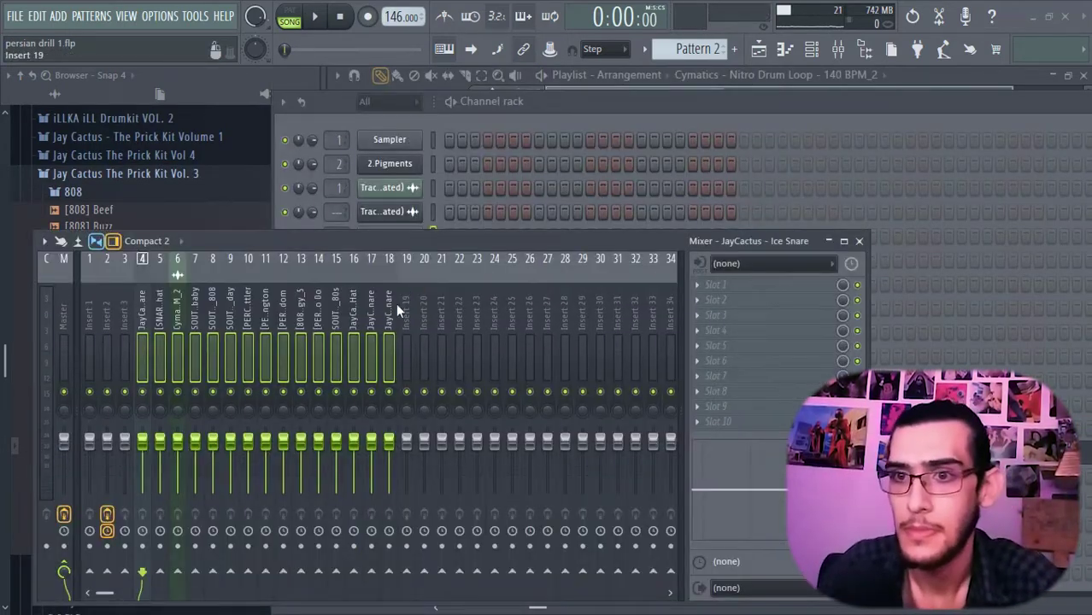
pyautogui.press('space')
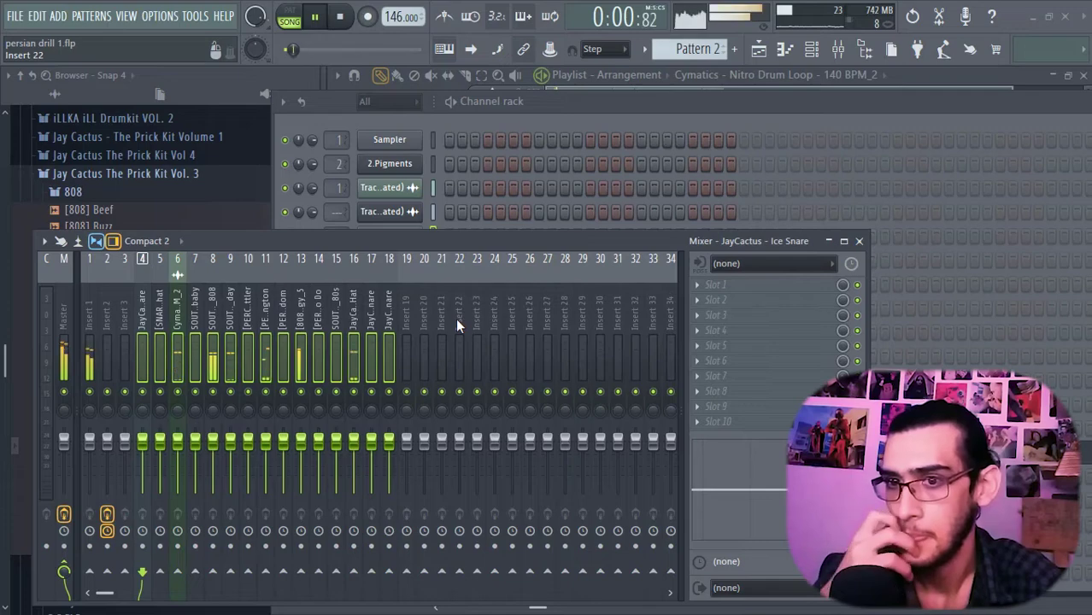
# Equalise the [808] Longy_5 mixer track in FabFilter Pro-Q 3 with a 72 dB/oct high cut and a +3.27 dB bell at 174.51 Hz.
pyautogui.click(304, 353)
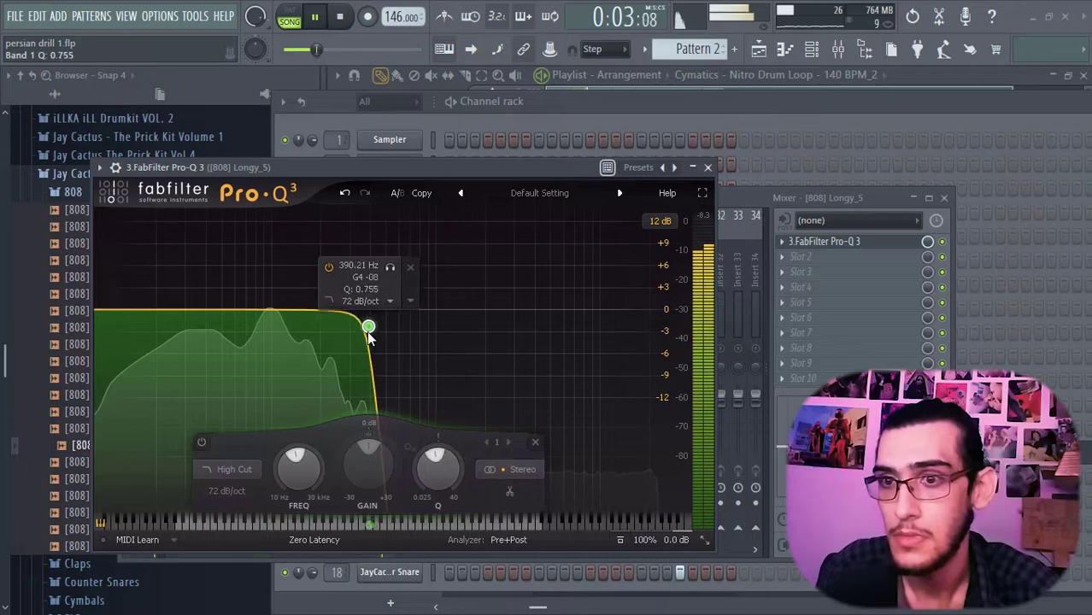
pyautogui.click(684, 167)
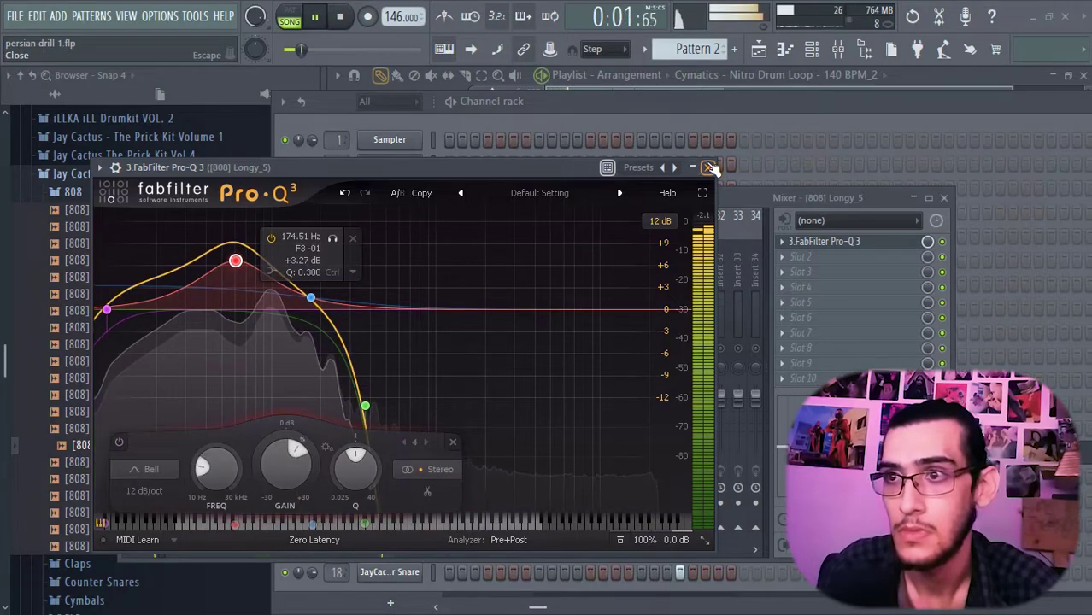
pyautogui.click(708, 168)
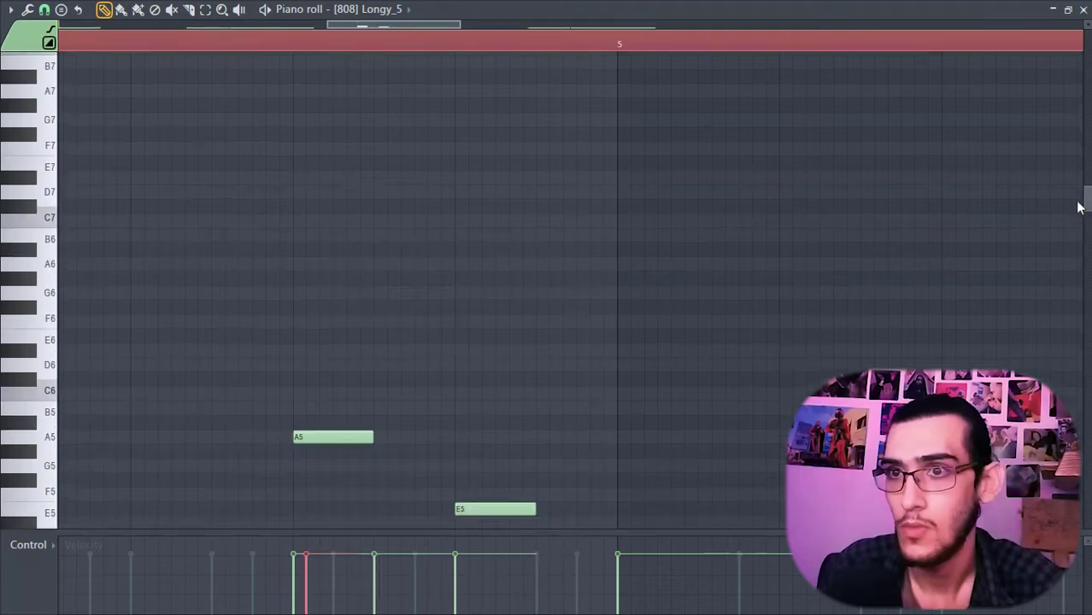
# Audition the 808's E8 slide note before bar 5 and adjust the start of the selected 808 sample section in Edison to about 0:298.
pyautogui.scroll(4, 1068, 163)
pyautogui.press('space')
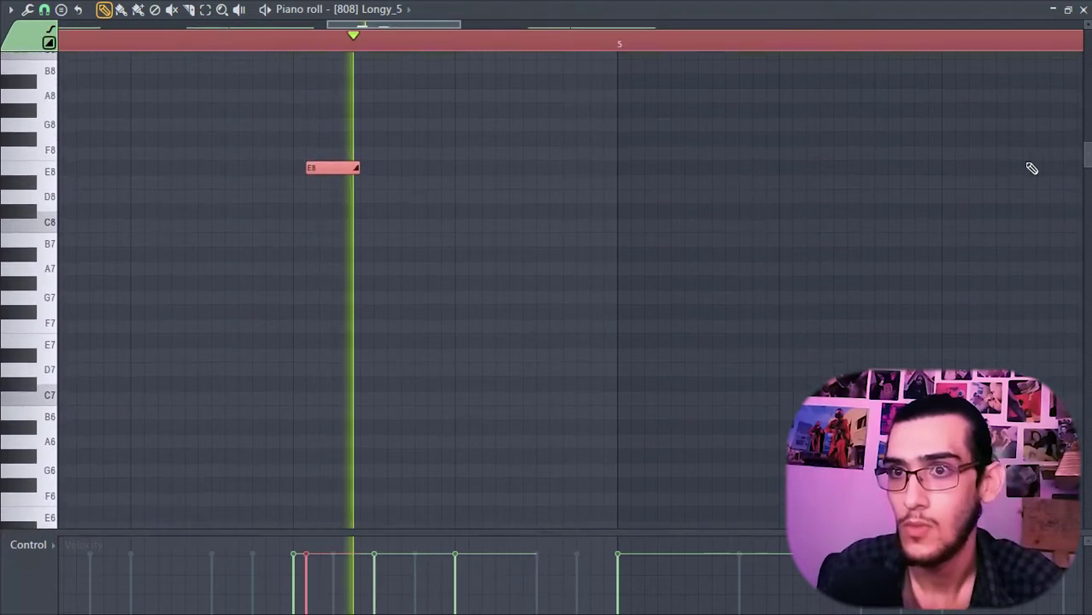
pyautogui.press('space')
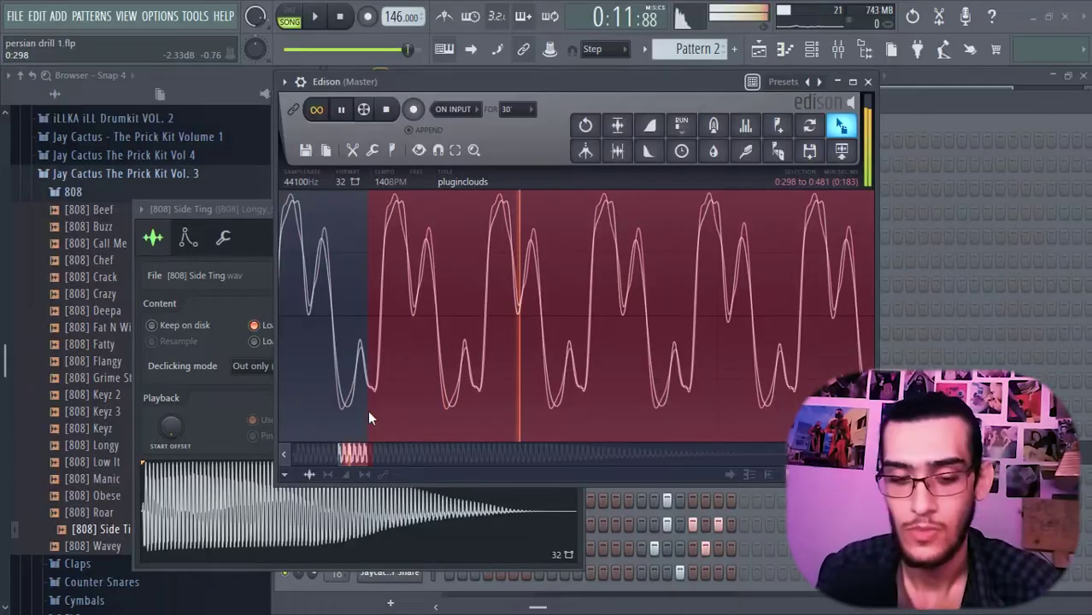
pyautogui.moveTo(376, 412); pyautogui.dragTo(370, 412)
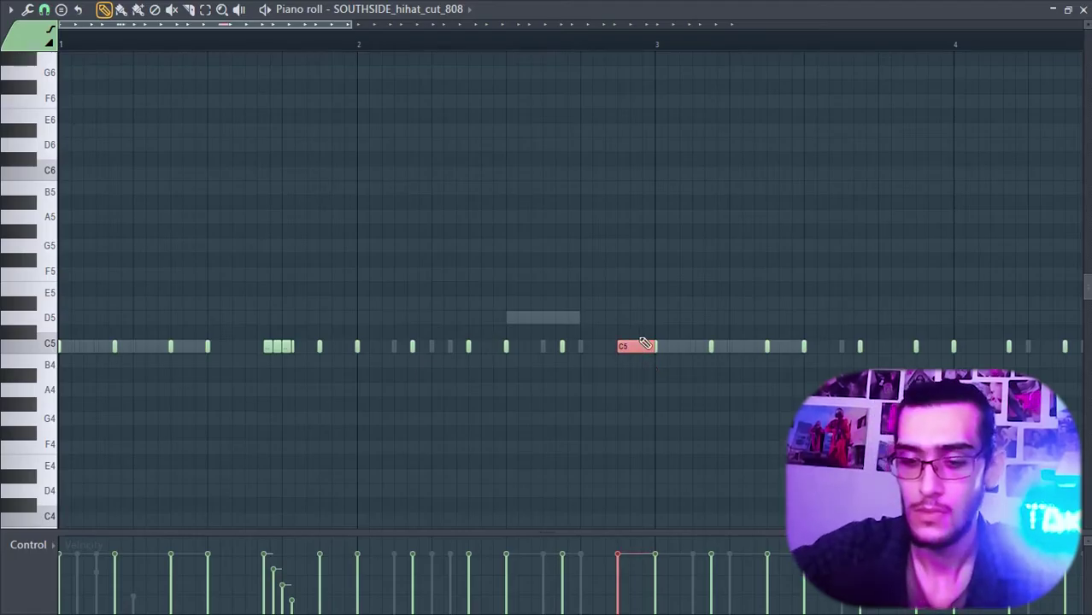
# Chop the long SOUTHSIDE_hihat_cut_808 notes before bars 3 and 5 into rolls, giving the bar 3 roll falling velocities.
pyautogui.hotkey('alt', 'u')
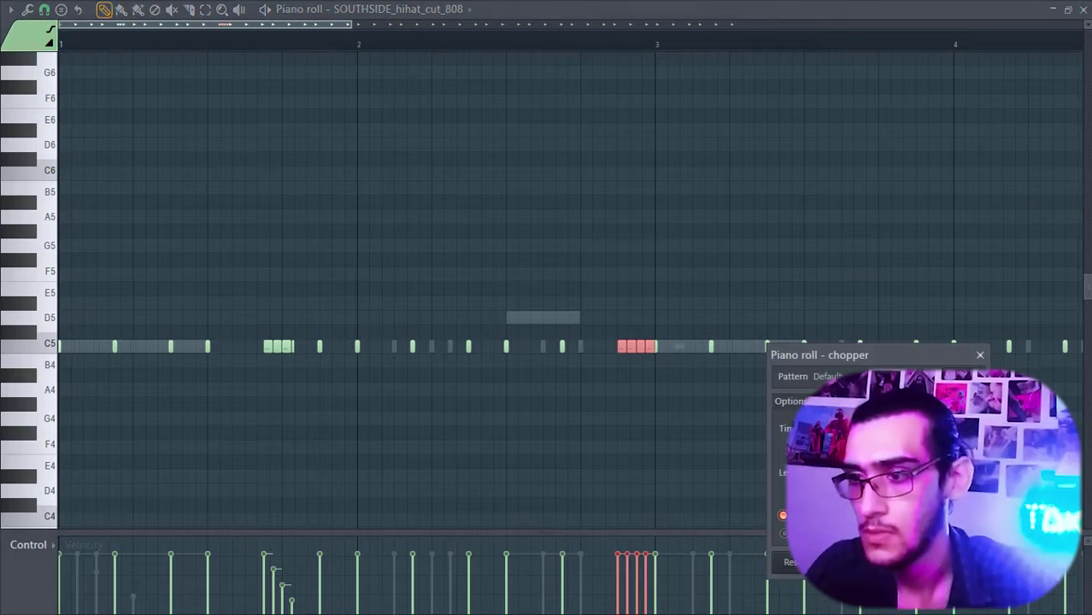
pyautogui.press('Return')
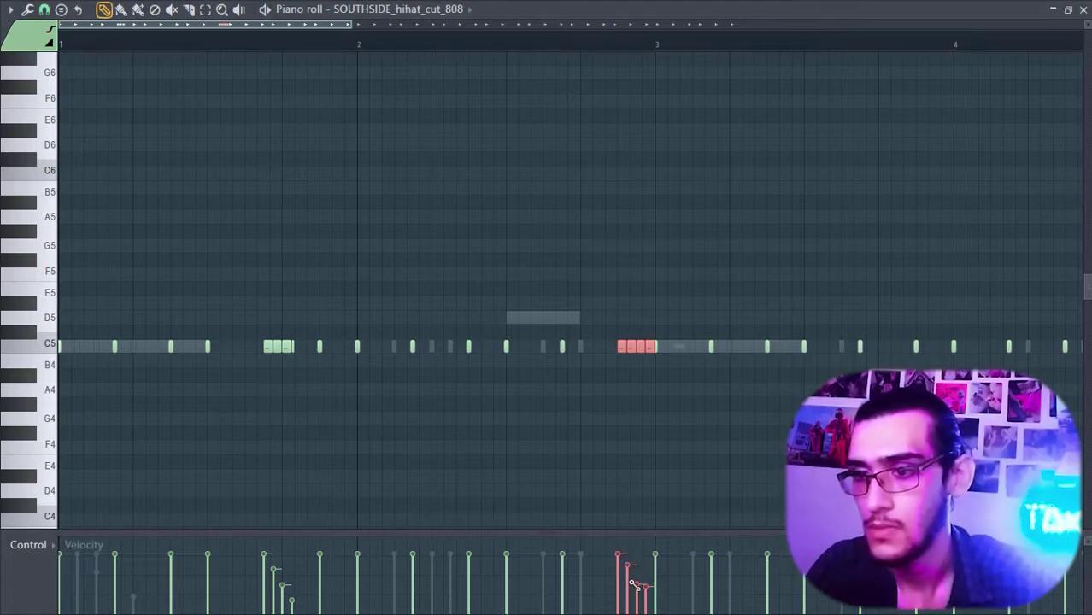
pyautogui.press('space')
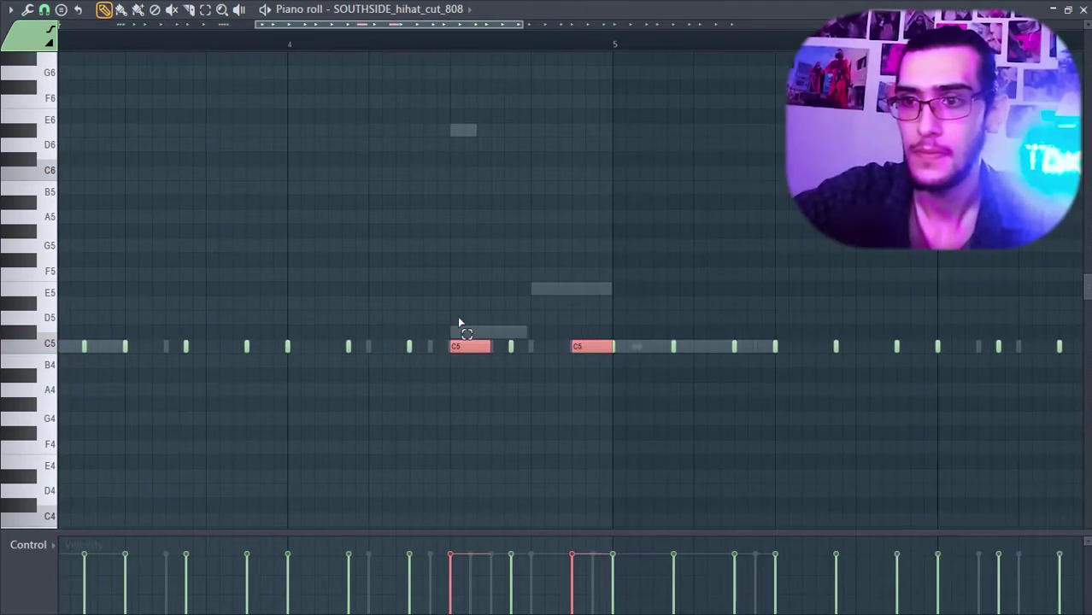
pyautogui.hotkey('alt', 'u')
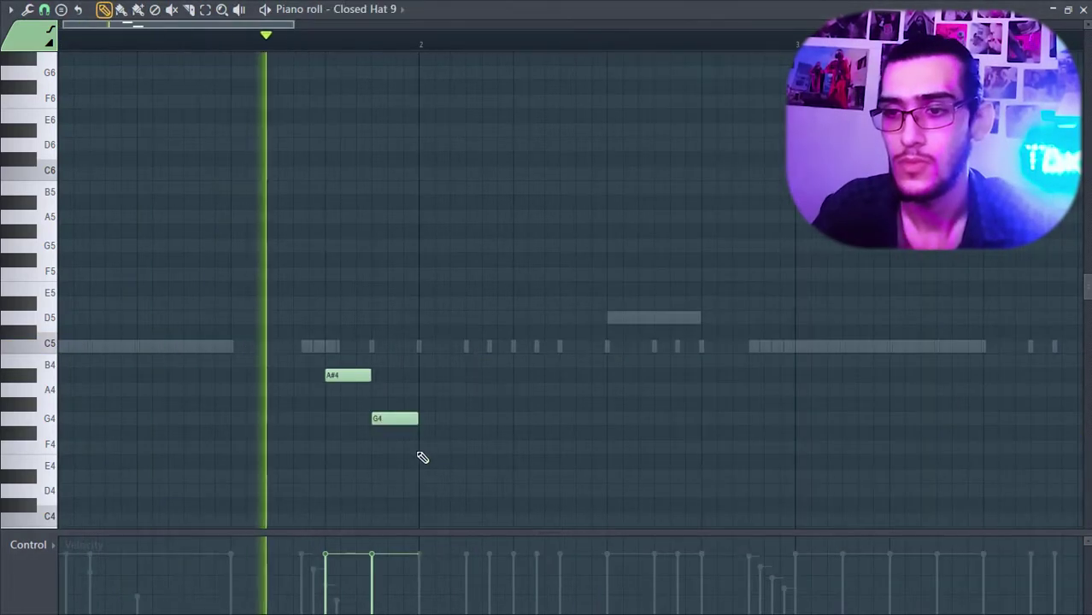
# Fill out the Closed Hat 9 melody with F4 and D#4 at bar 2, lowered notes before bar 4 and a further hit in bar 6.
pyautogui.click(425, 450)
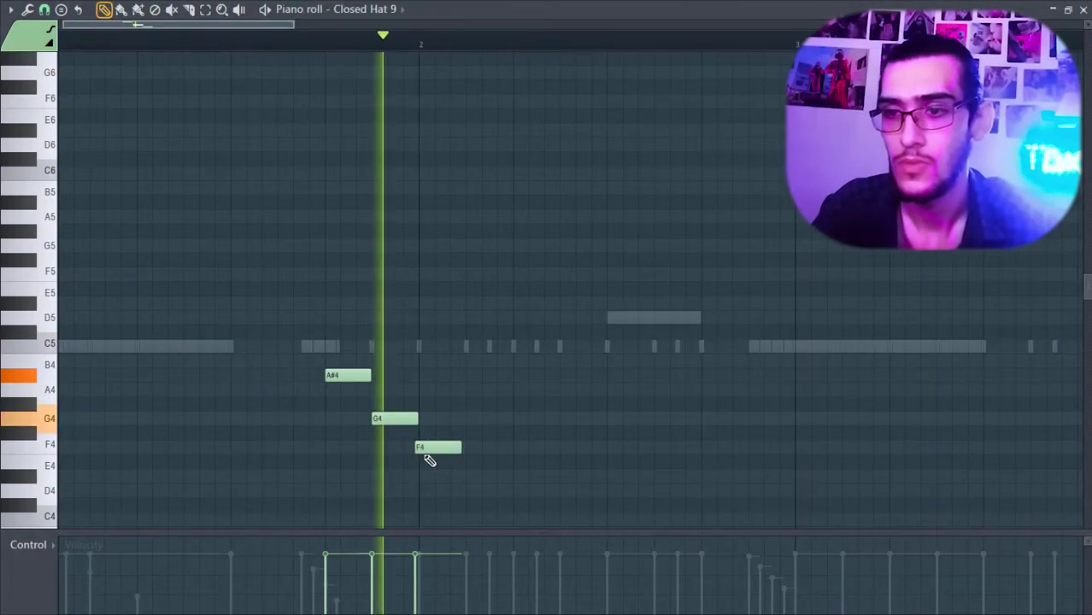
pyautogui.click(477, 478)
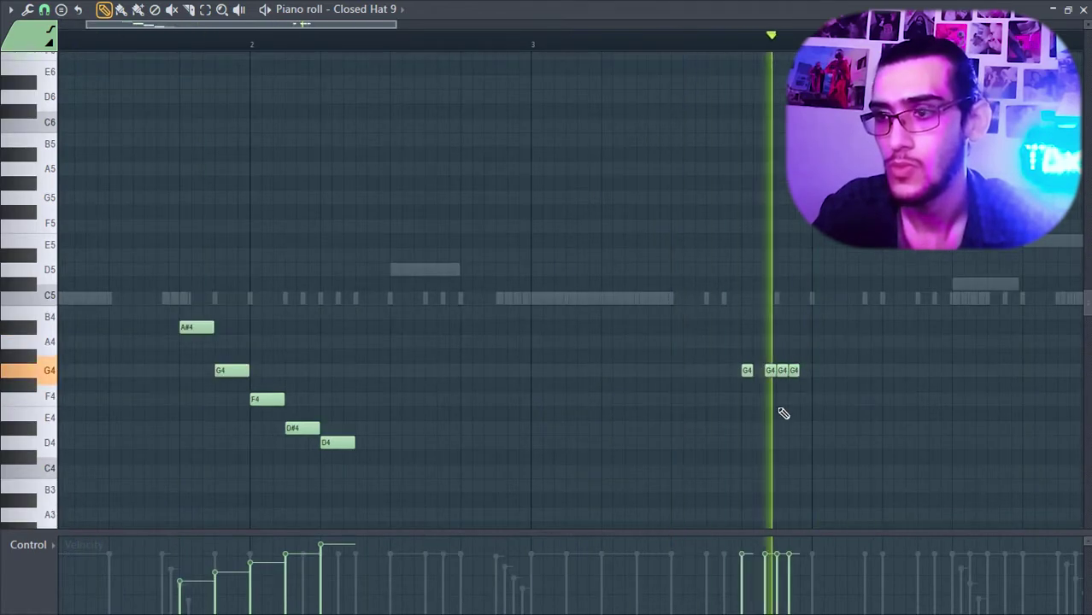
pyautogui.moveTo(782, 372); pyautogui.dragTo(782, 414)
pyautogui.moveTo(794, 371); pyautogui.dragTo(793, 441)
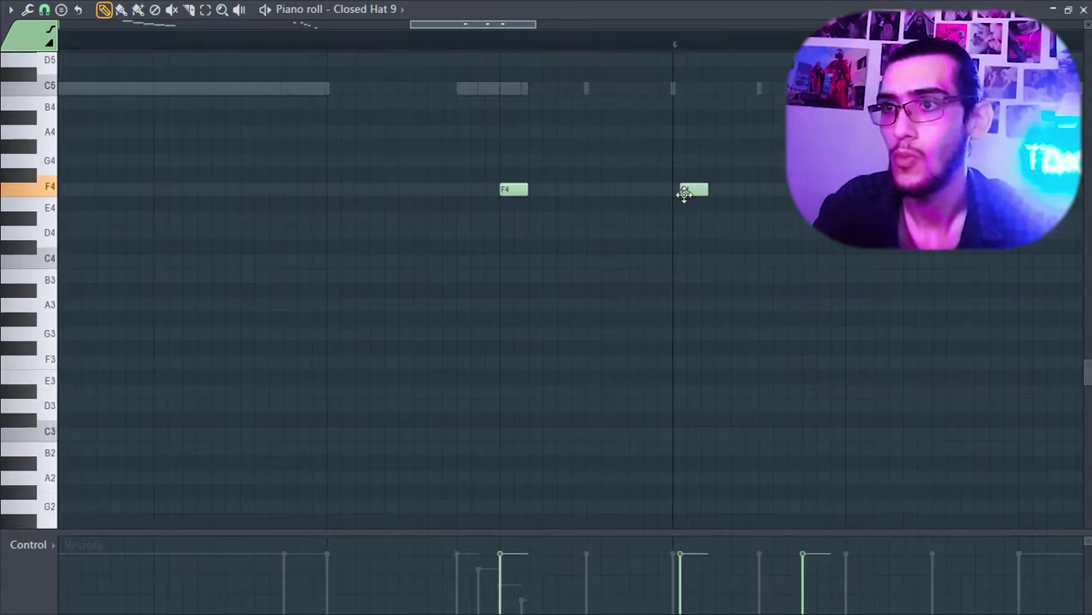
pyautogui.click(736, 191)
pyautogui.press('space')
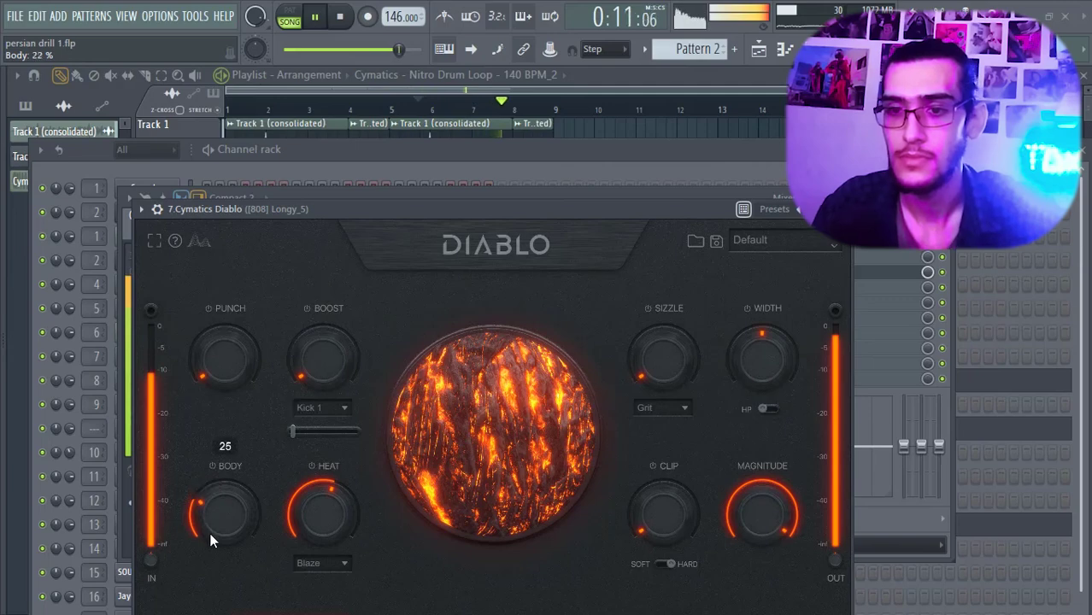
# Adjust the Body and Heat amounts of Cymatics Diablo on the 808 track during playback.
pyautogui.moveTo(212, 540); pyautogui.dragTo(214, 545)
pyautogui.moveTo(327, 512); pyautogui.dragTo(325, 530)
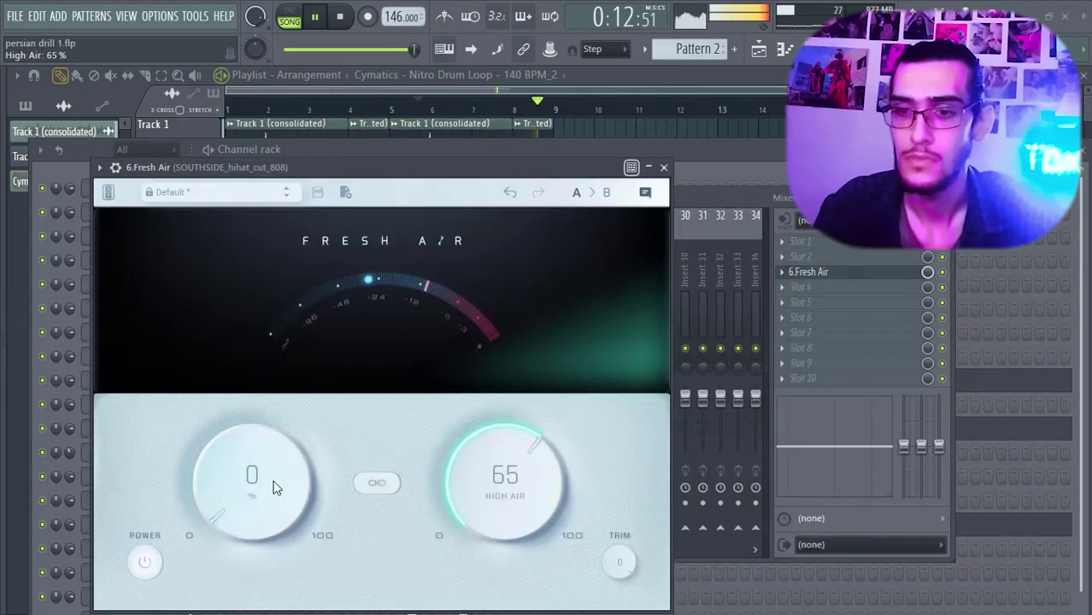
# Adjust the Fresh Air amount on the SOUTHSIDE_hihat_cut_808 track and the TAIP output on the [SNARE] - What track.
pyautogui.moveTo(274, 488); pyautogui.dragTo(234, 376)
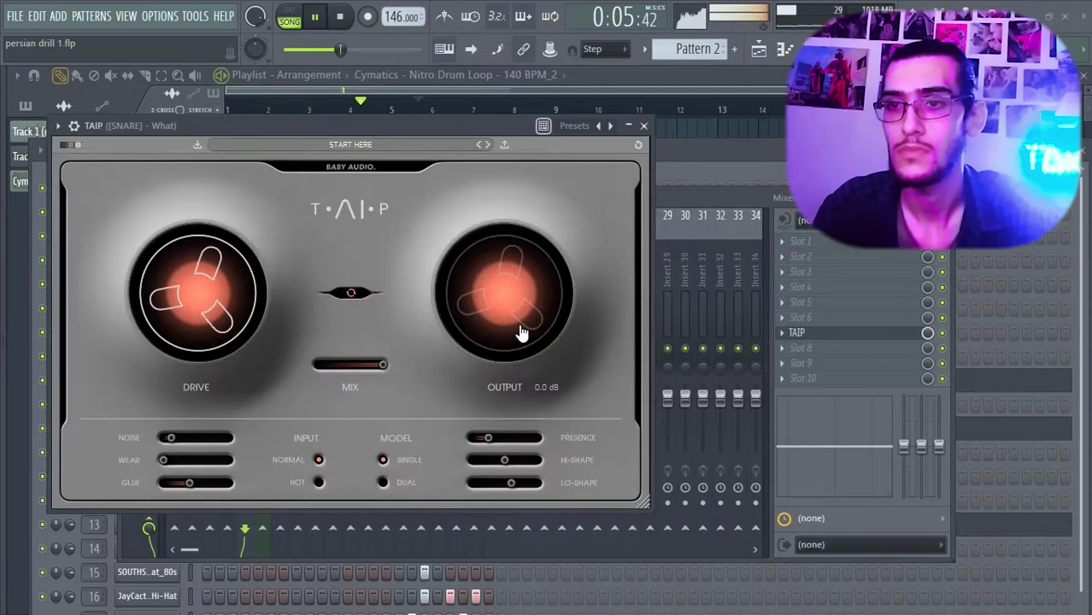
pyautogui.moveTo(519, 324); pyautogui.dragTo(524, 273)
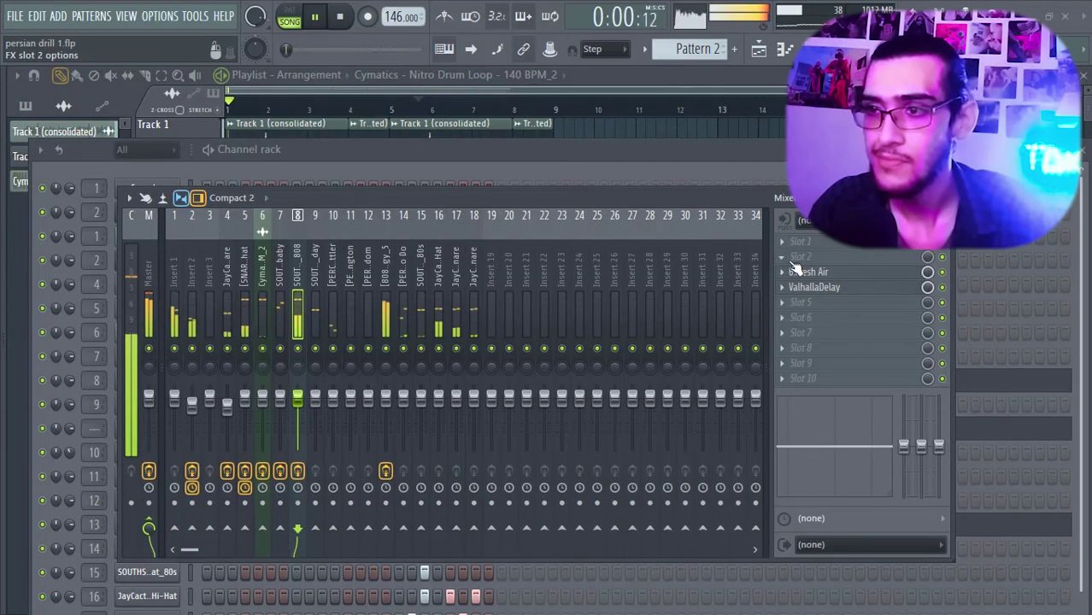
# Check the effect chains of the open hat, snare and JayCactus hi-hat mixer tracks, and close the mixer and channel rack.
pyautogui.click(280, 316)
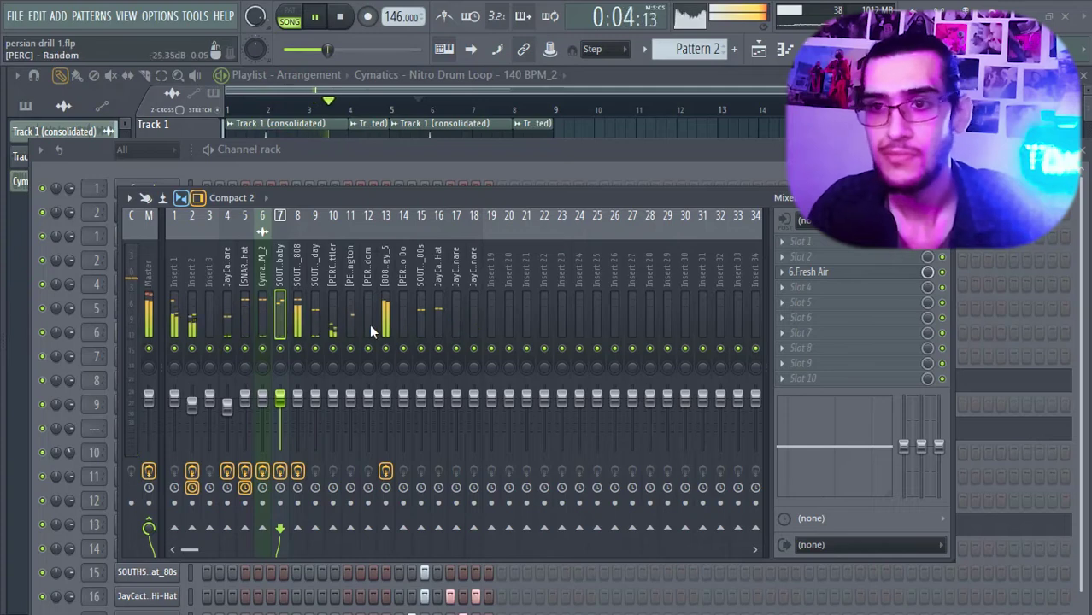
pyautogui.click(242, 321)
pyautogui.click(434, 318)
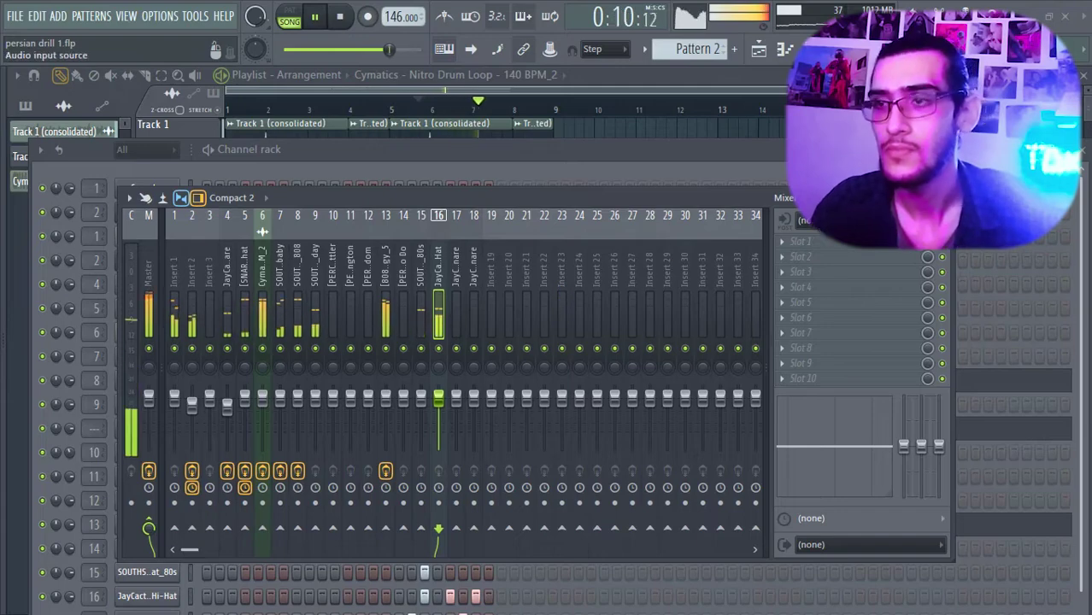
pyautogui.click(946, 198)
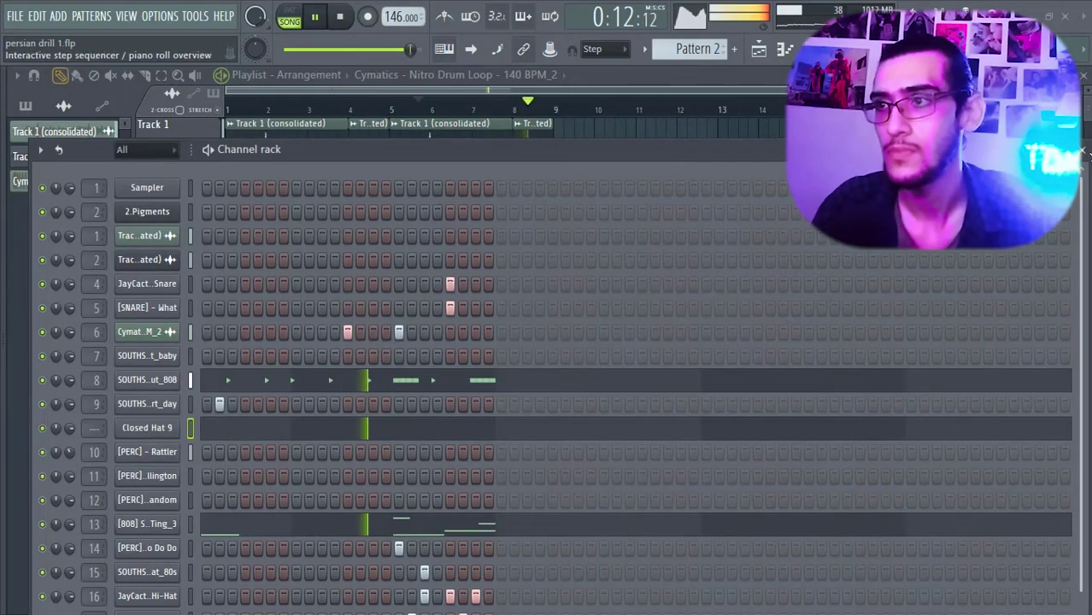
pyautogui.click(1082, 150)
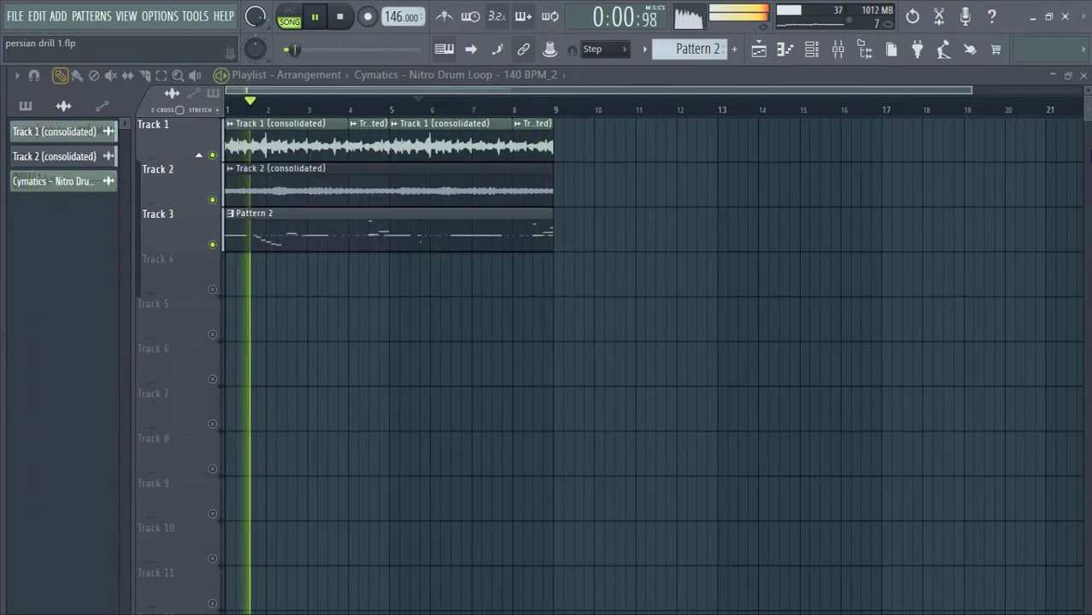